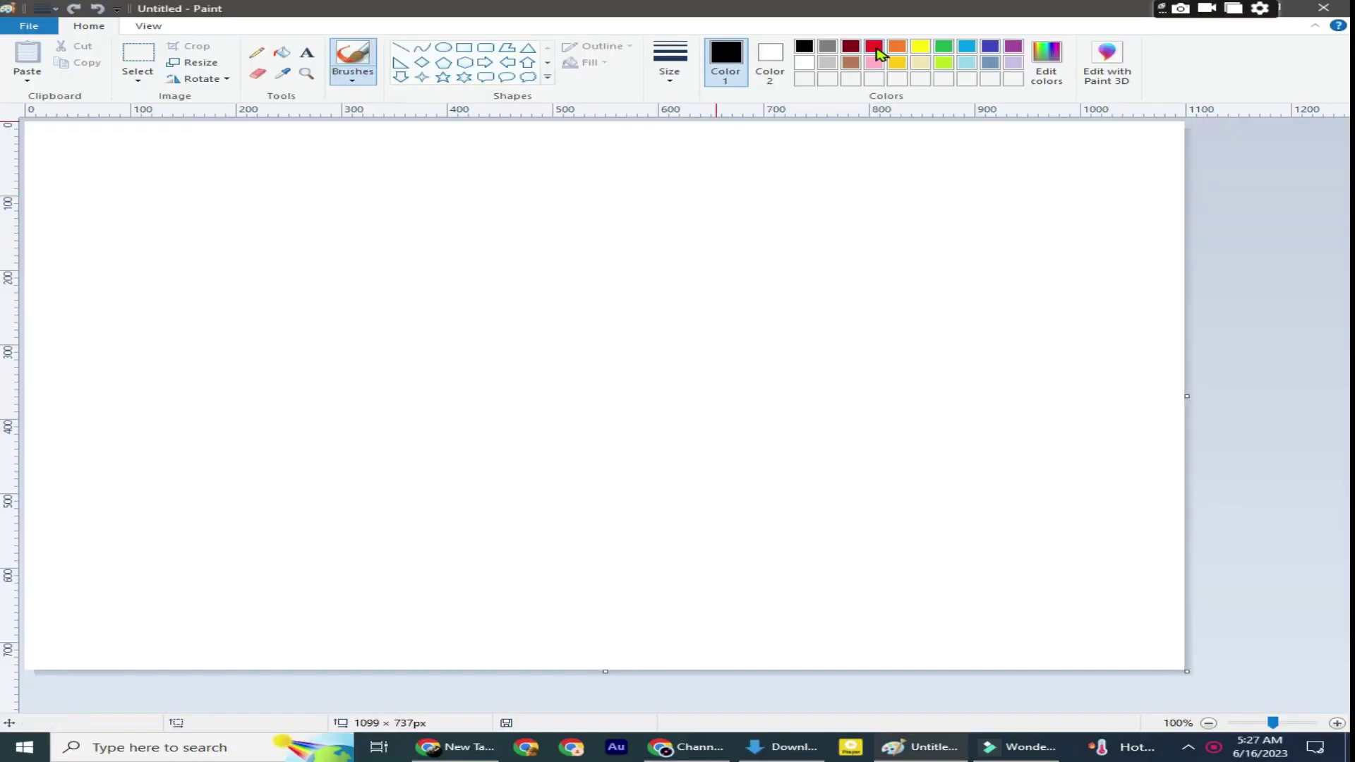
# Mix a soft pink and draw a corner-to-corner diagonal line across the canvas
pyautogui.click(873, 62)
pyautogui.click(1046, 56)
pyautogui.moveTo(900, 281); pyautogui.dragTo(900, 290)
pyautogui.click(479, 473)
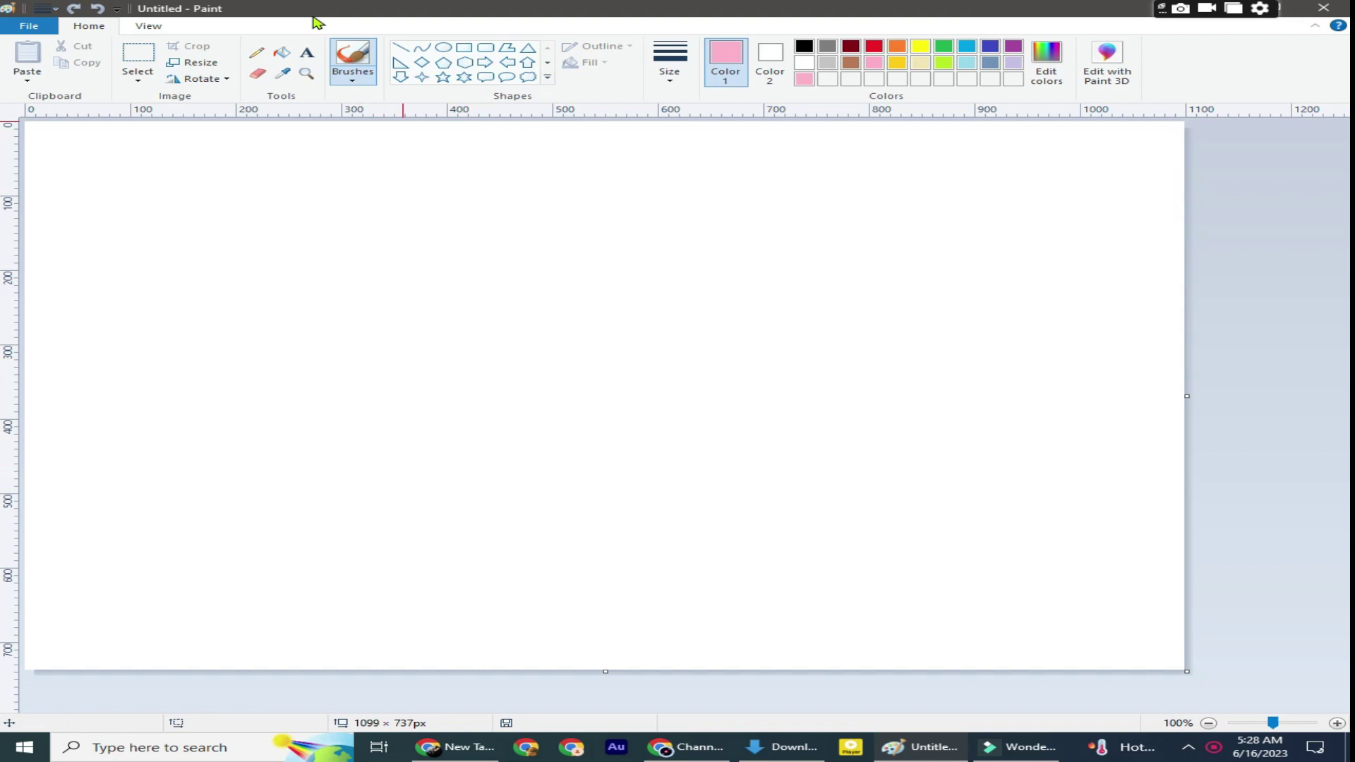
pyautogui.click(400, 48)
pyautogui.moveTo(1184, 122); pyautogui.dragTo(25, 667)
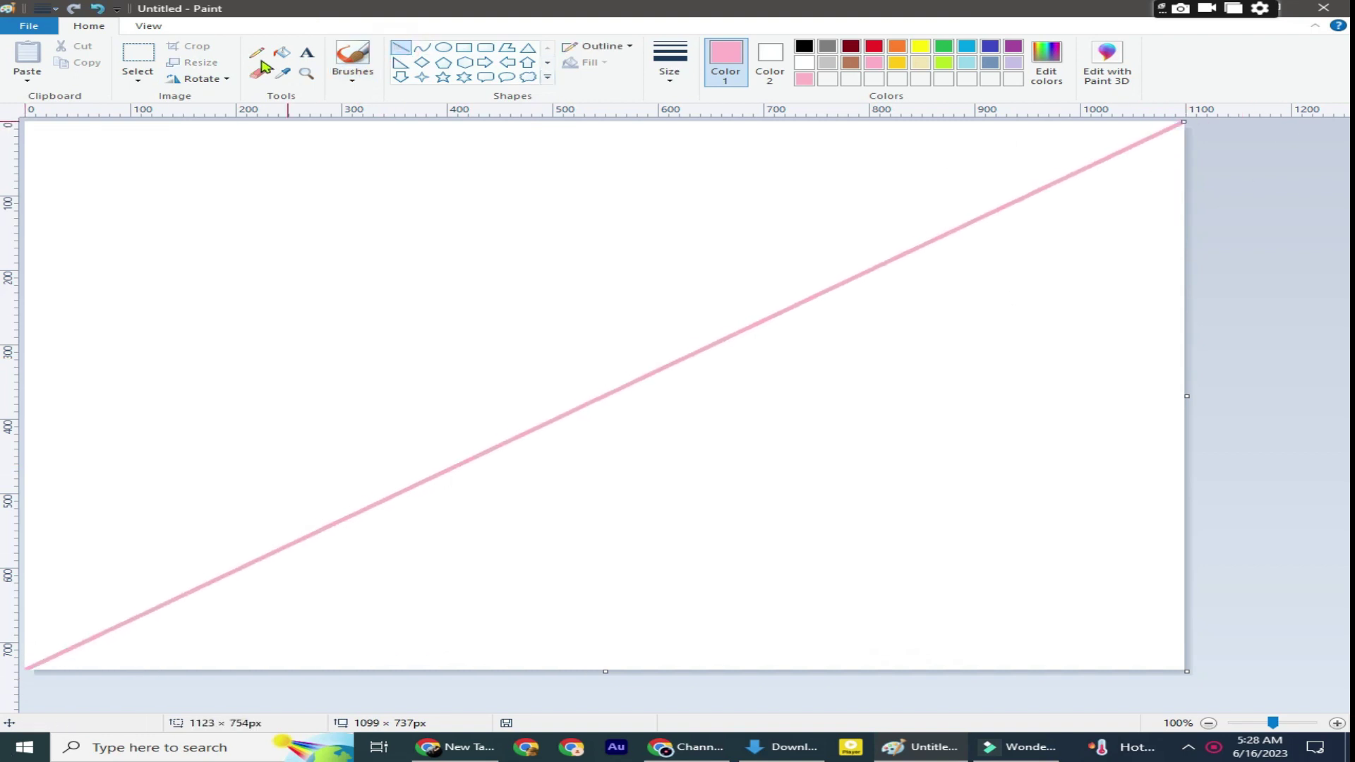
# Fill the area below the diagonal pink and the upper triangle slate blue
pyautogui.click(282, 53)
pyautogui.click(882, 318)
pyautogui.click(990, 62)
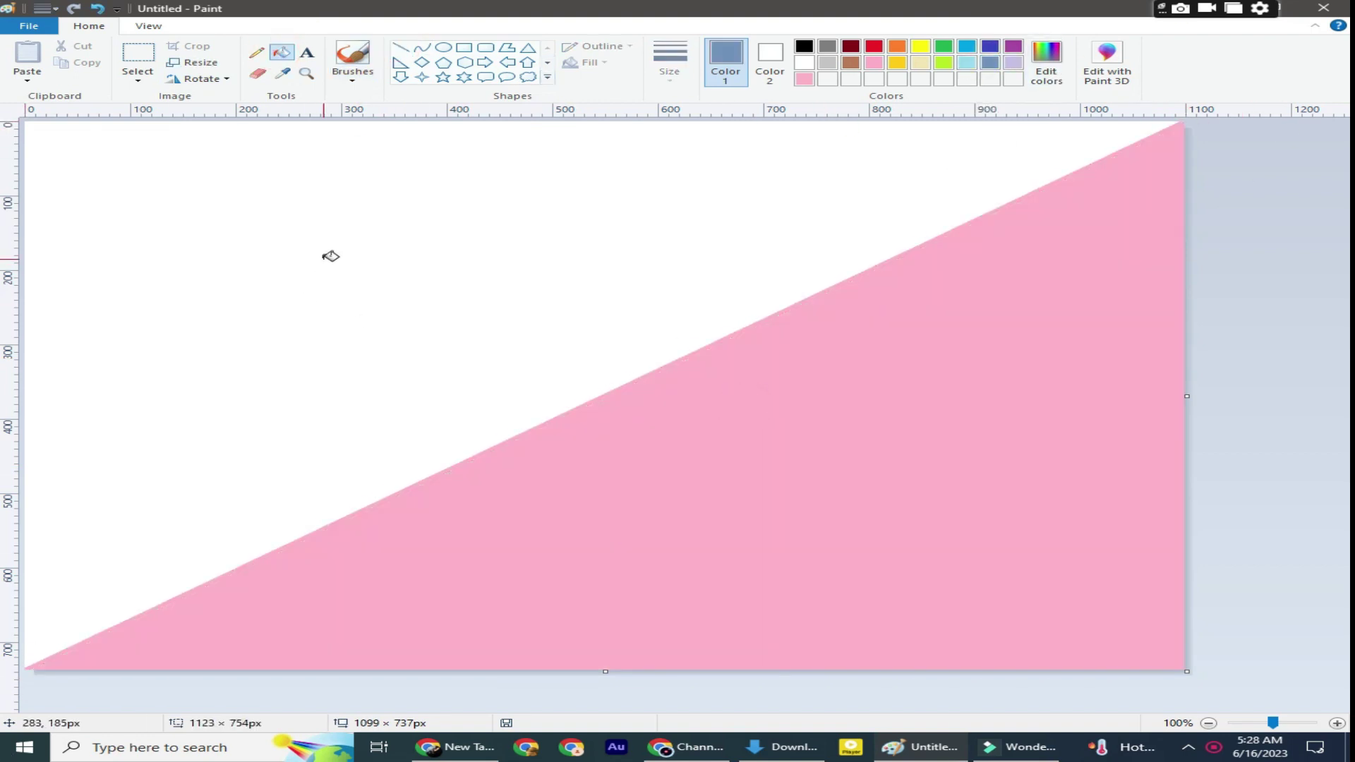
pyautogui.click(331, 256)
# Start a pixel-based resize with aspect ratio unlocked, selecting the width value
pyautogui.click(194, 62)
pyautogui.click(232, 116)
pyautogui.click(76, 200)
pyautogui.moveTo(264, 141); pyautogui.dragTo(245, 142)
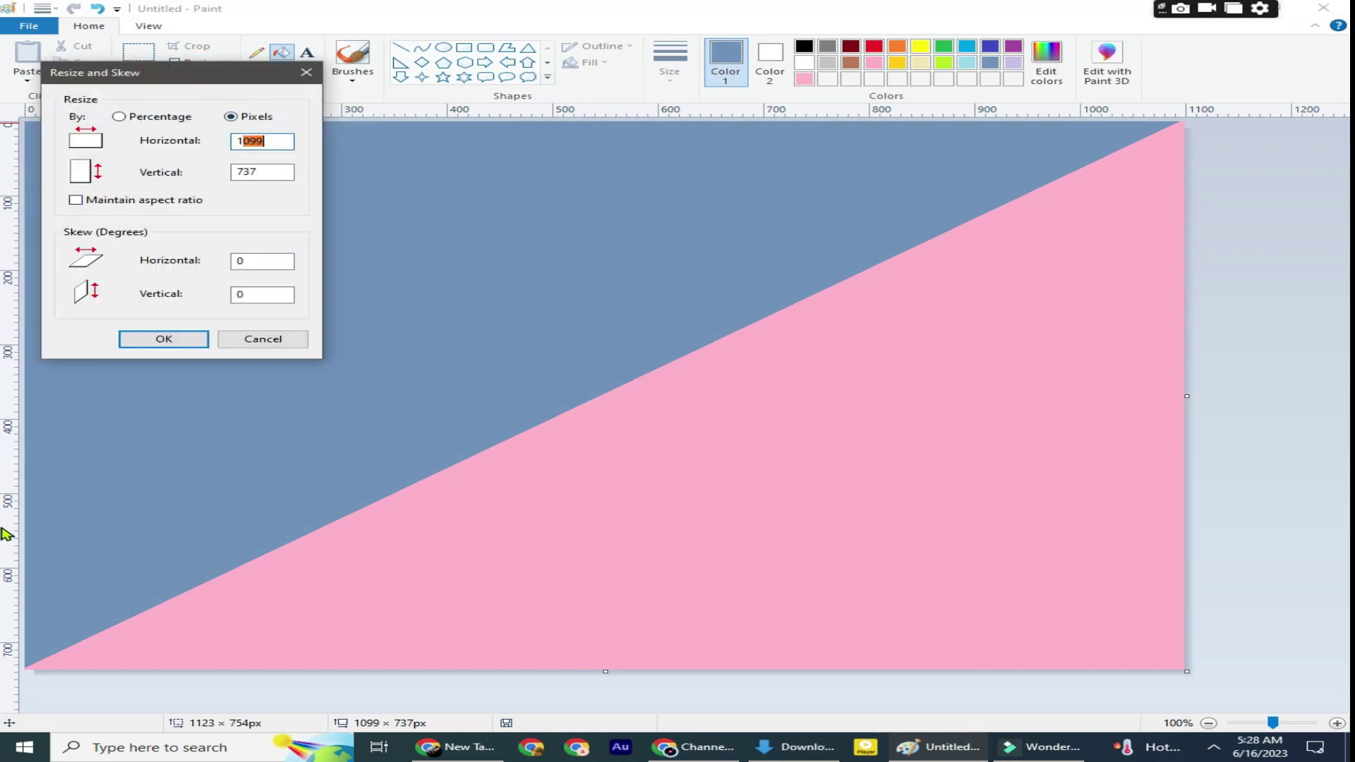
# Squash the image to 1 pixel wide, stretch it back to 1130 pixels, and trim the canvas edge
pyautogui.moveTo(262, 170); pyautogui.dragTo(260, 173)
pyautogui.press('Return')
pyautogui.click(182, 65)
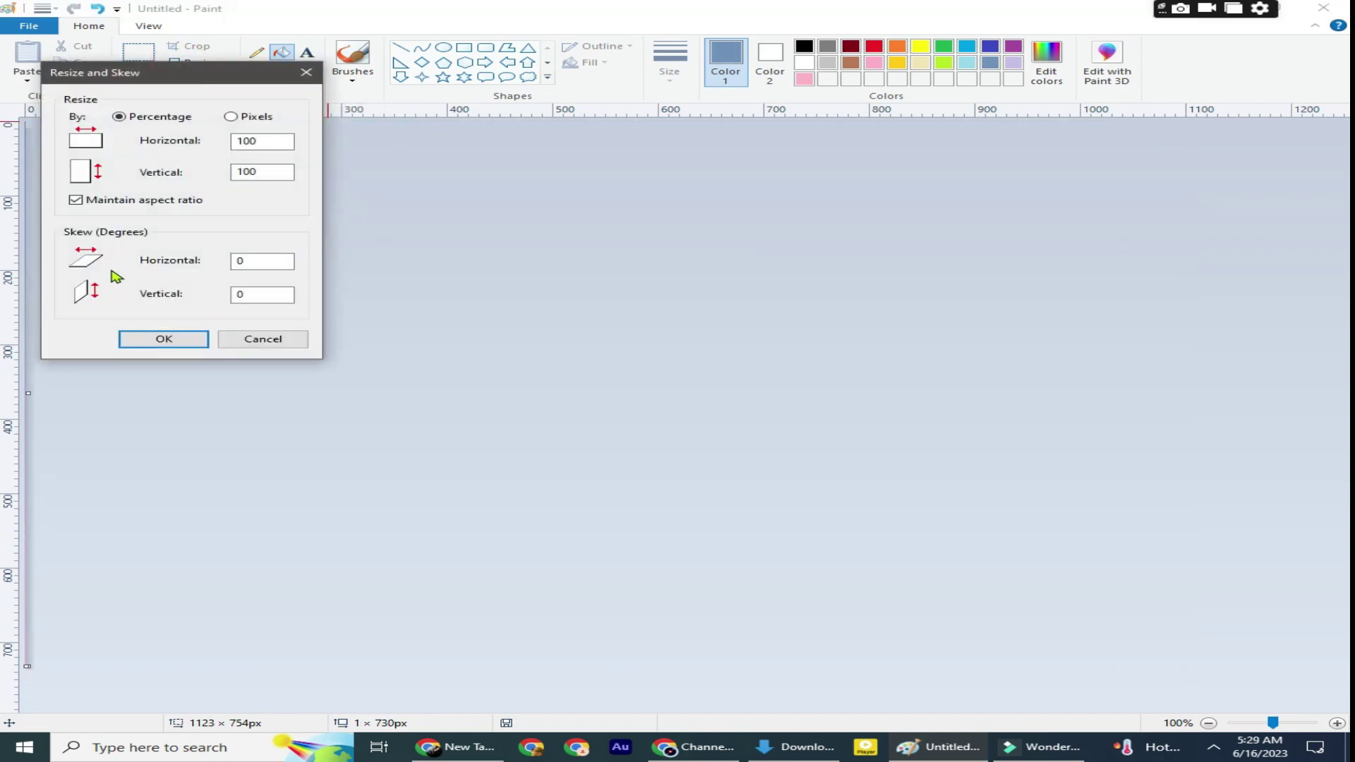
pyautogui.click(75, 200)
pyautogui.click(259, 140)
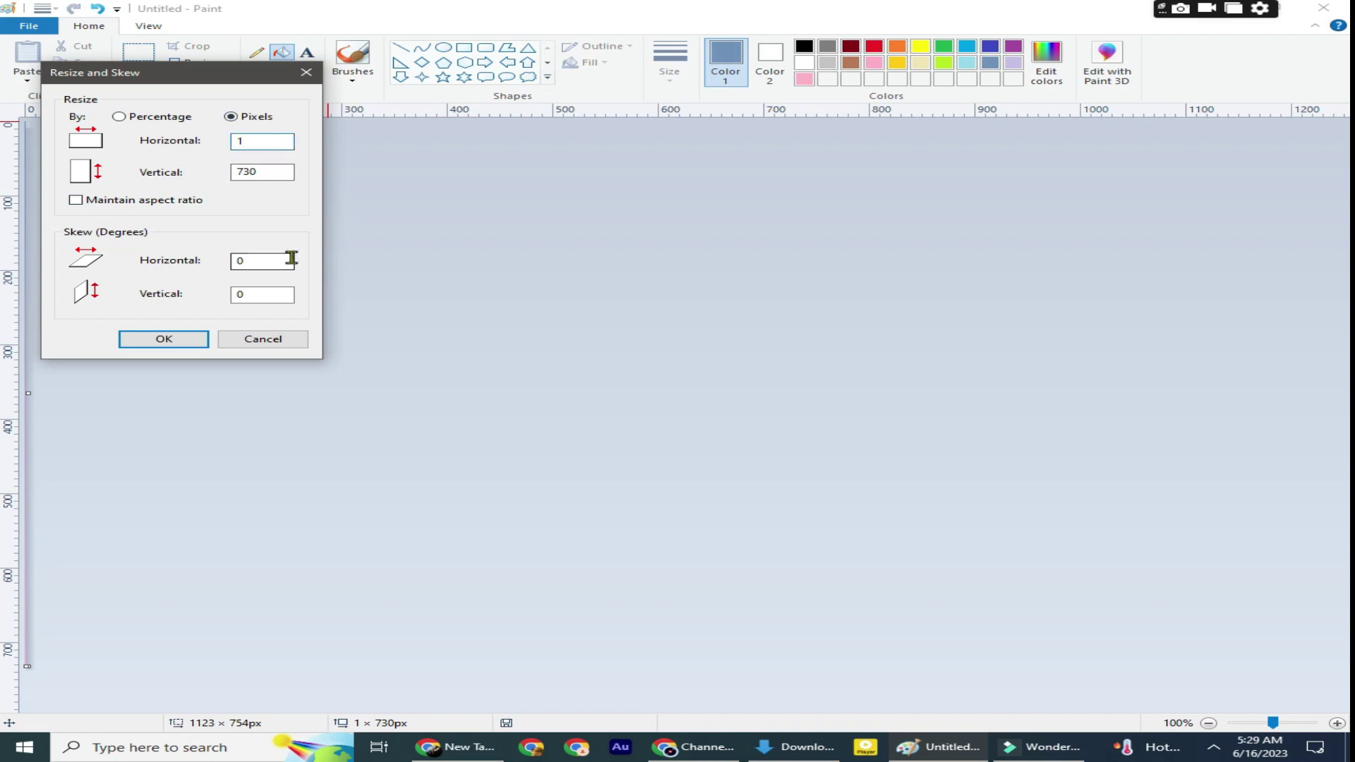
pyautogui.write('130')
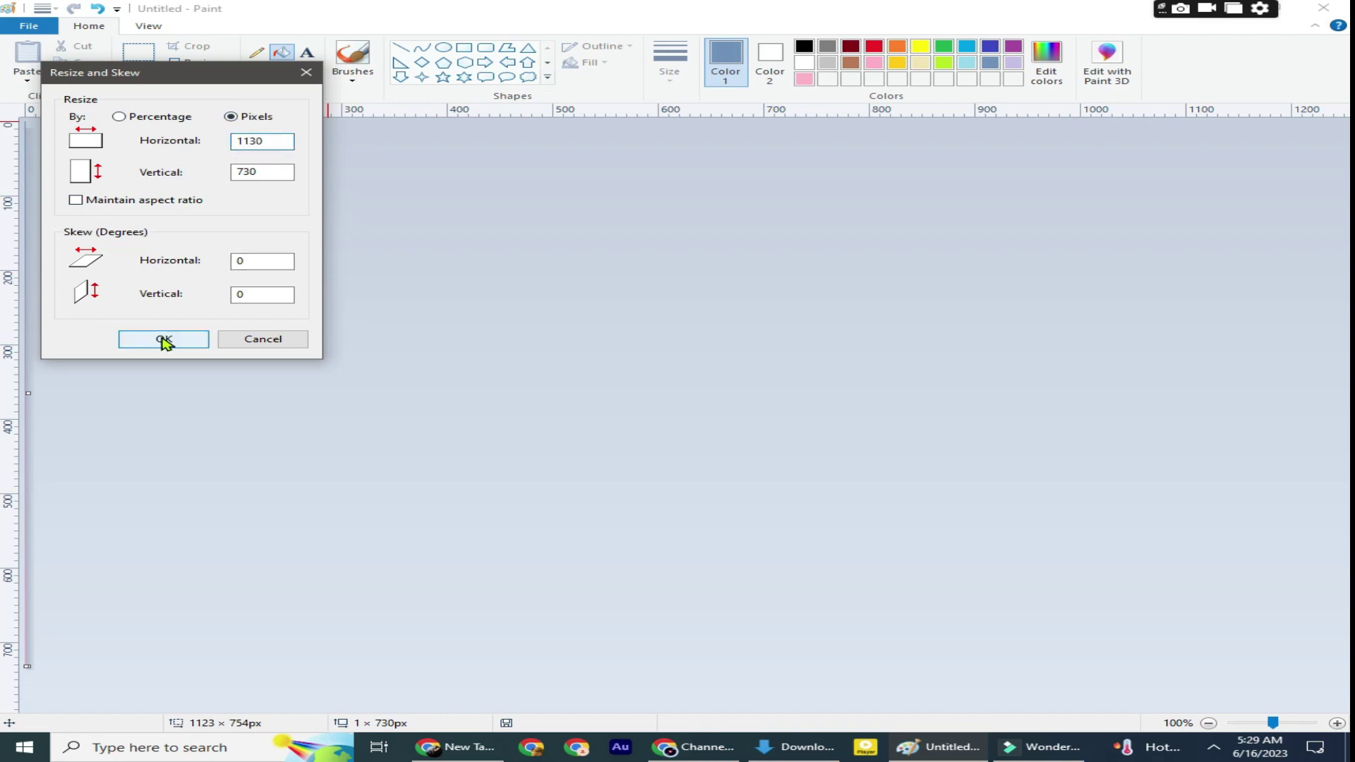
pyautogui.click(165, 341)
pyautogui.moveTo(1225, 393)
pyautogui.mouseDown()
pyautogui.moveTo(1343, 398)
pyautogui.moveTo(1215, 384)
pyautogui.mouseUp()
pyautogui.moveTo(1218, 666)
pyautogui.mouseDown()
pyautogui.moveTo(1345, 673)
pyautogui.moveTo(1215, 664)
pyautogui.mouseUp()
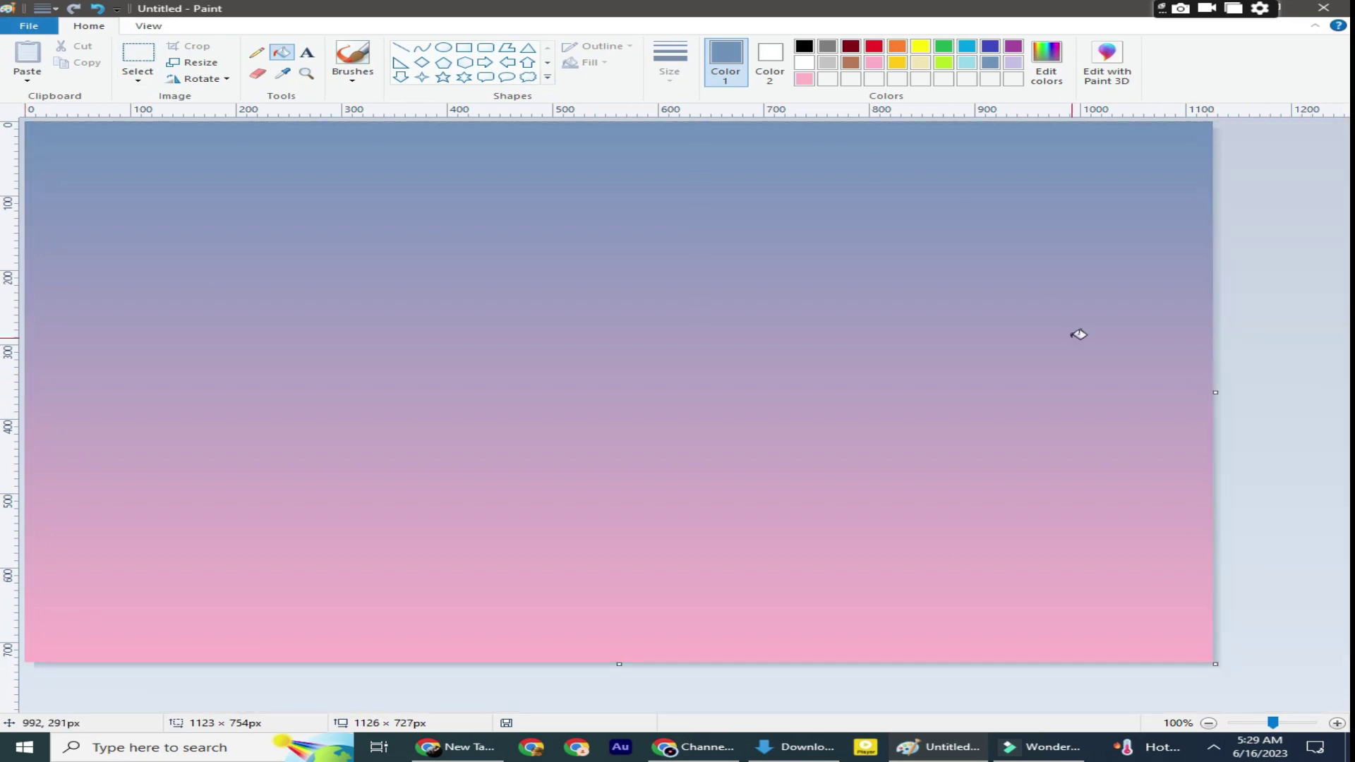
# Widen the canvas to 1255 pixels and paste a half-height copy of the gradient
pyautogui.moveTo(1213, 393); pyautogui.dragTo(1347, 393)
pyautogui.click(138, 60)
pyautogui.moveTo(1188, 606); pyautogui.dragTo(26, 122)
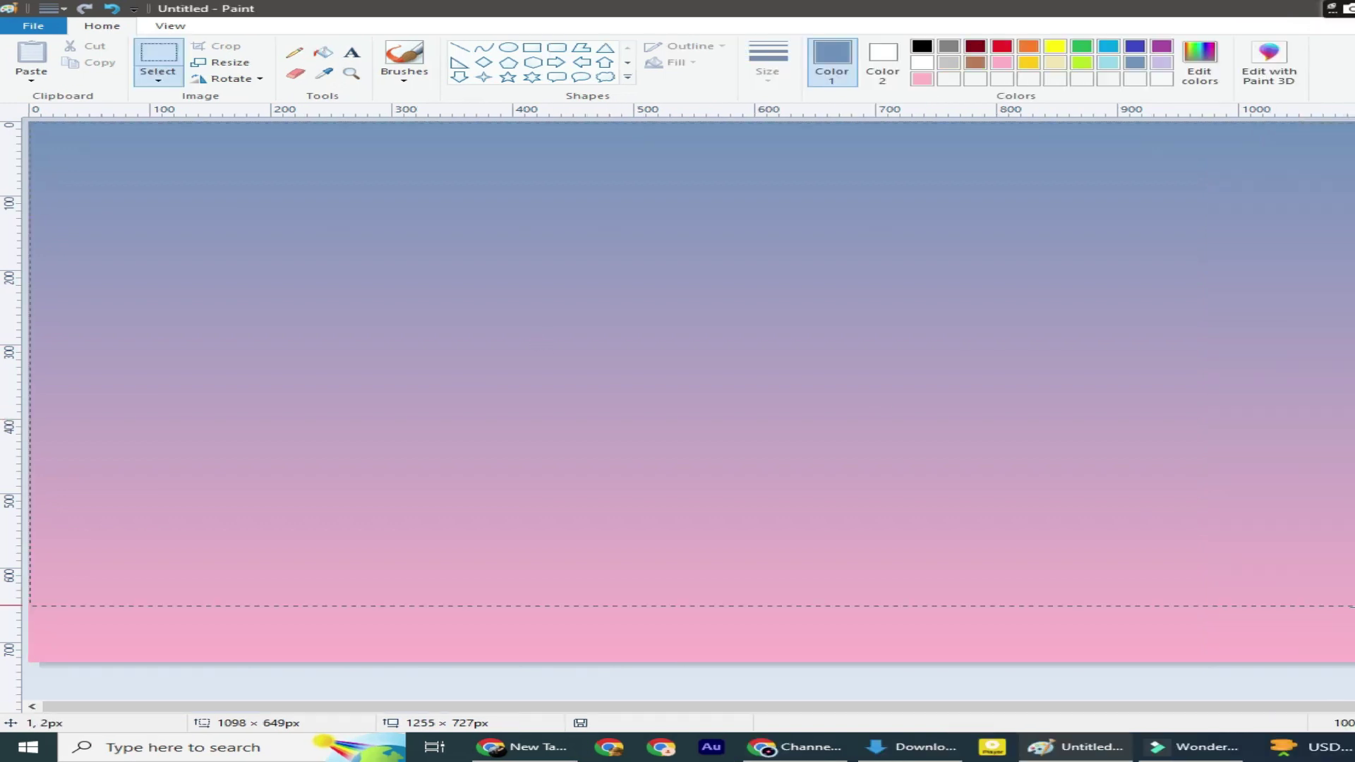
pyautogui.rightClick(408, 248)
pyautogui.rightClick(327, 191)
pyautogui.click(407, 237)
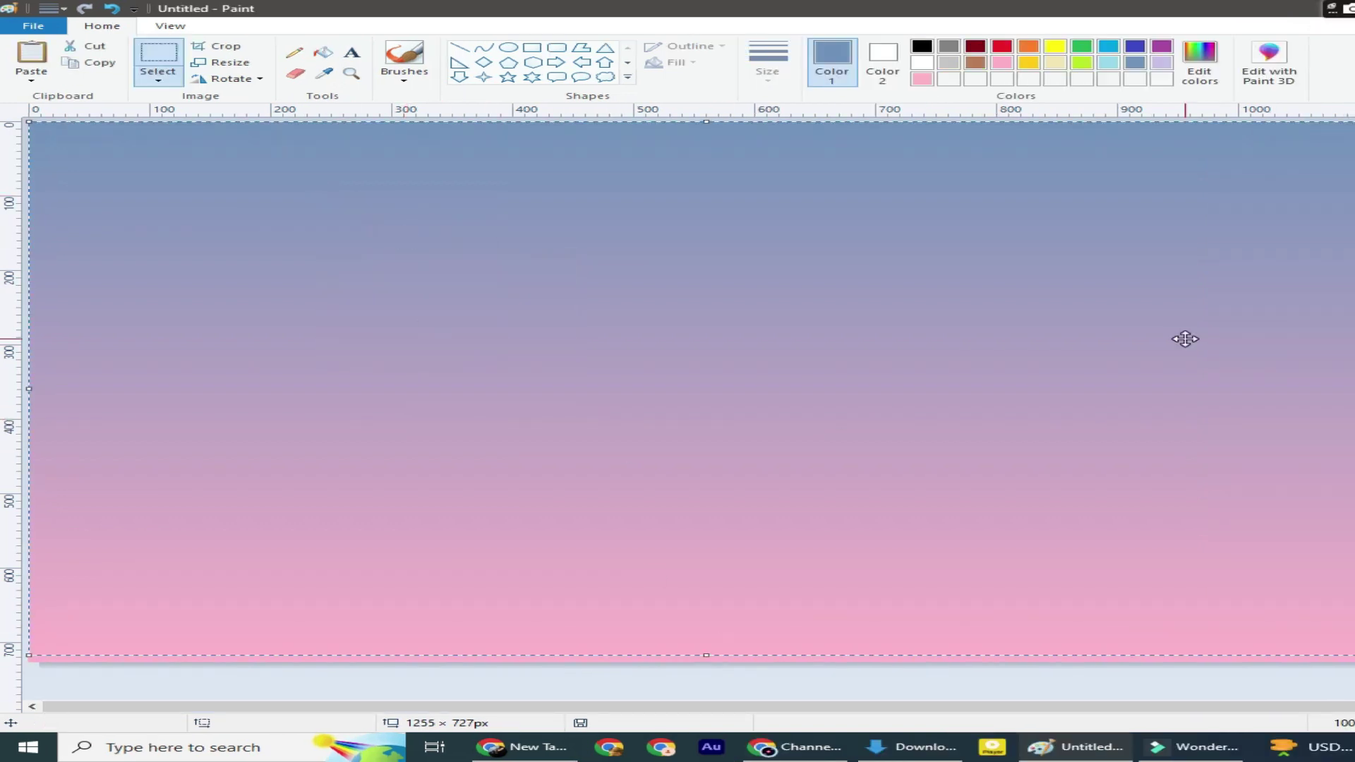
pyautogui.moveTo(705, 654); pyautogui.dragTo(801, 383)
# Flip the copy vertically and fit it into the lower half as the lake
pyautogui.rightClick(332, 272)
pyautogui.press('Escape')
pyautogui.click(231, 79)
pyautogui.click(257, 146)
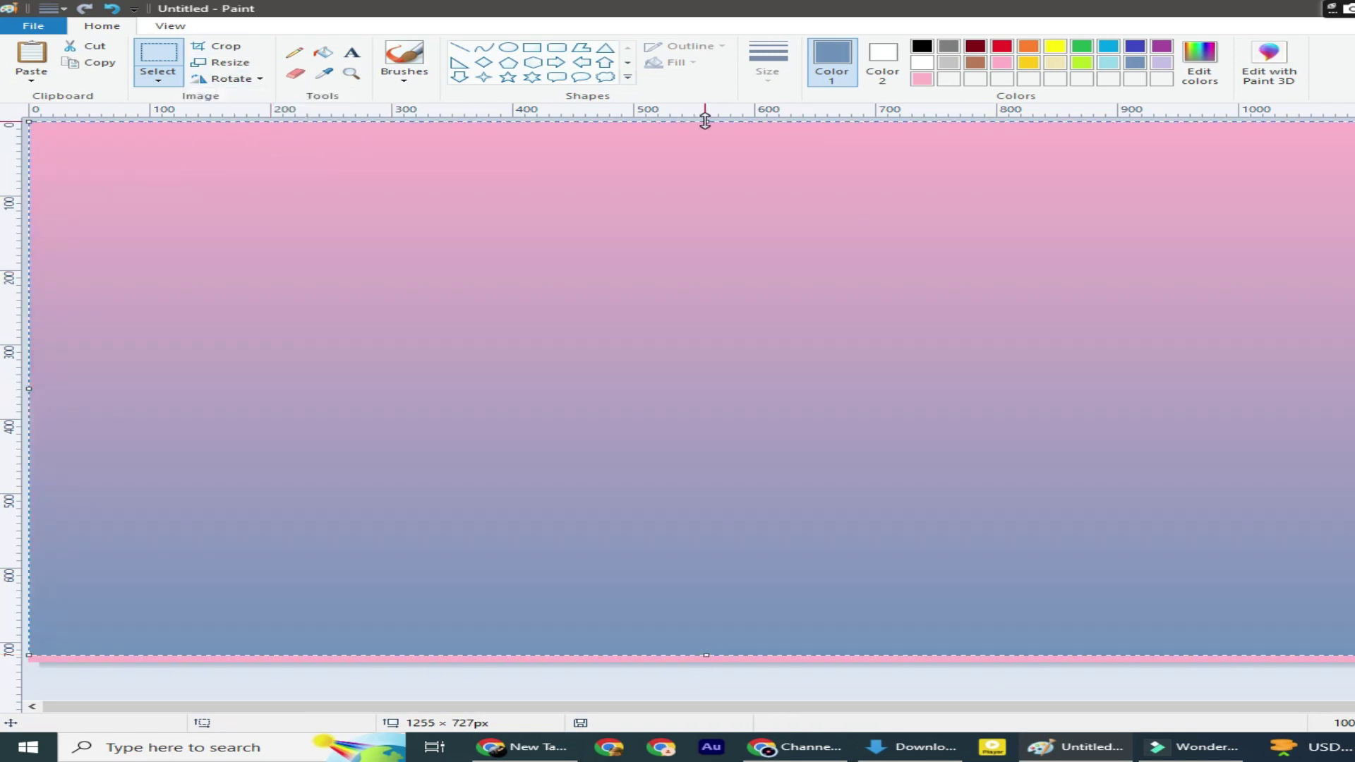
pyautogui.moveTo(705, 120); pyautogui.dragTo(802, 387)
pyautogui.click(801, 387)
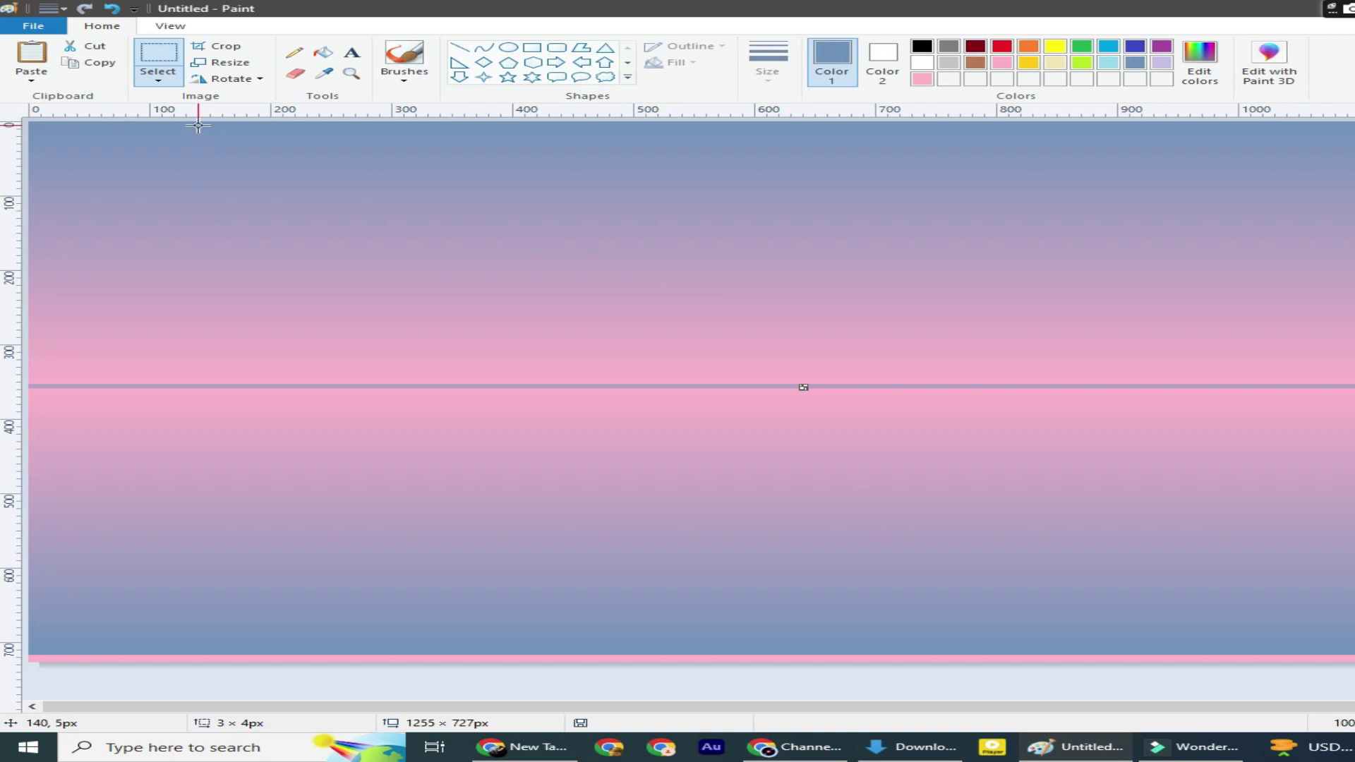
pyautogui.press('Escape')
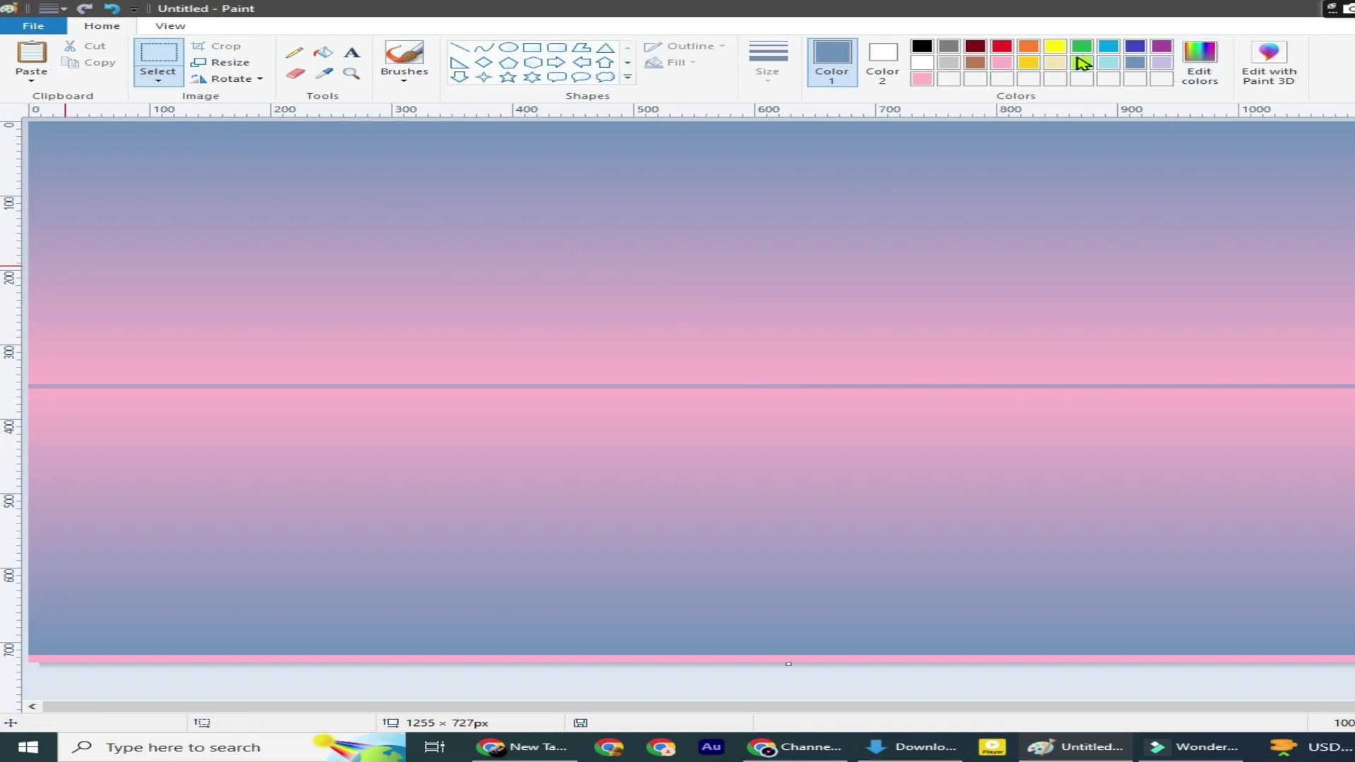
# Mix a dark green in the custom colour editor
pyautogui.click(1081, 47)
pyautogui.click(1200, 63)
pyautogui.moveTo(1028, 355); pyautogui.dragTo(1020, 401)
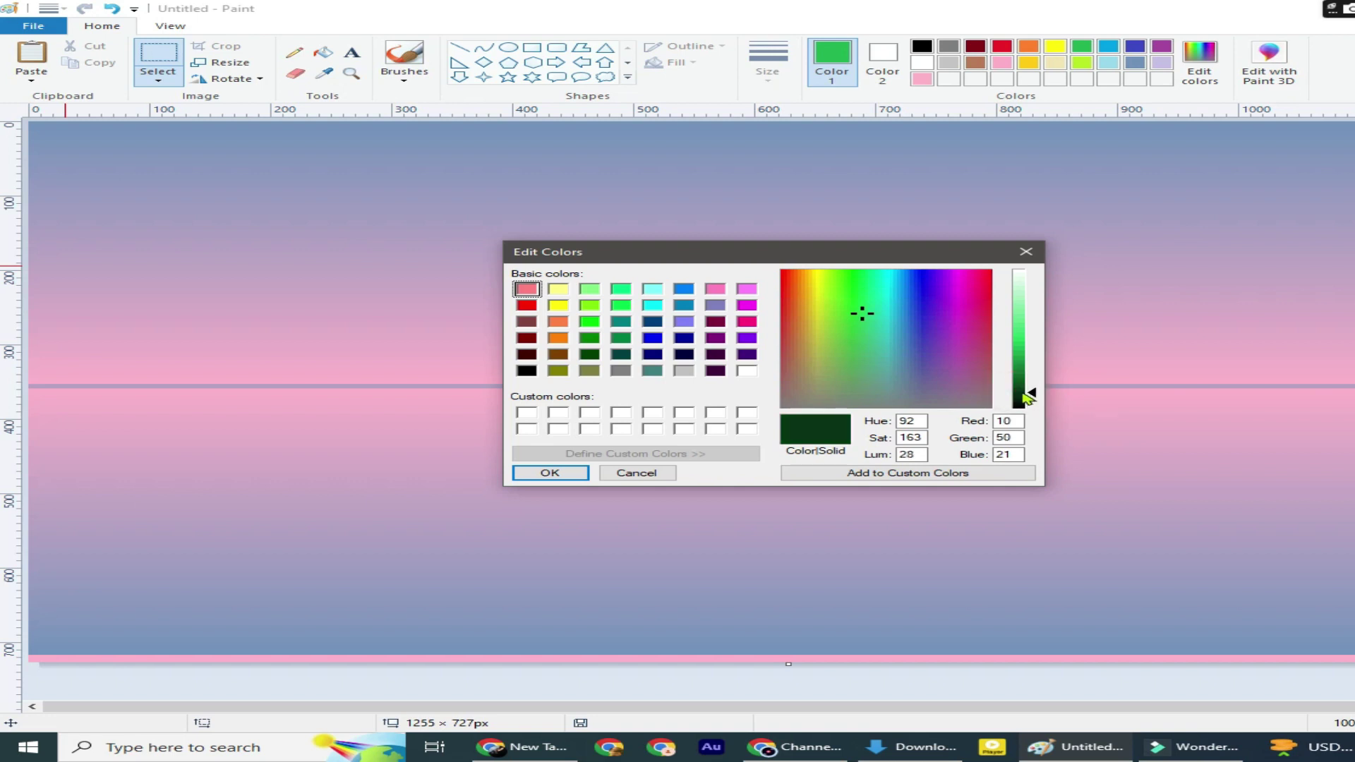
pyautogui.click(550, 472)
# Trace the mountain and treeline with a free-form selection and fill it dark green
pyautogui.click(158, 76)
pyautogui.click(188, 129)
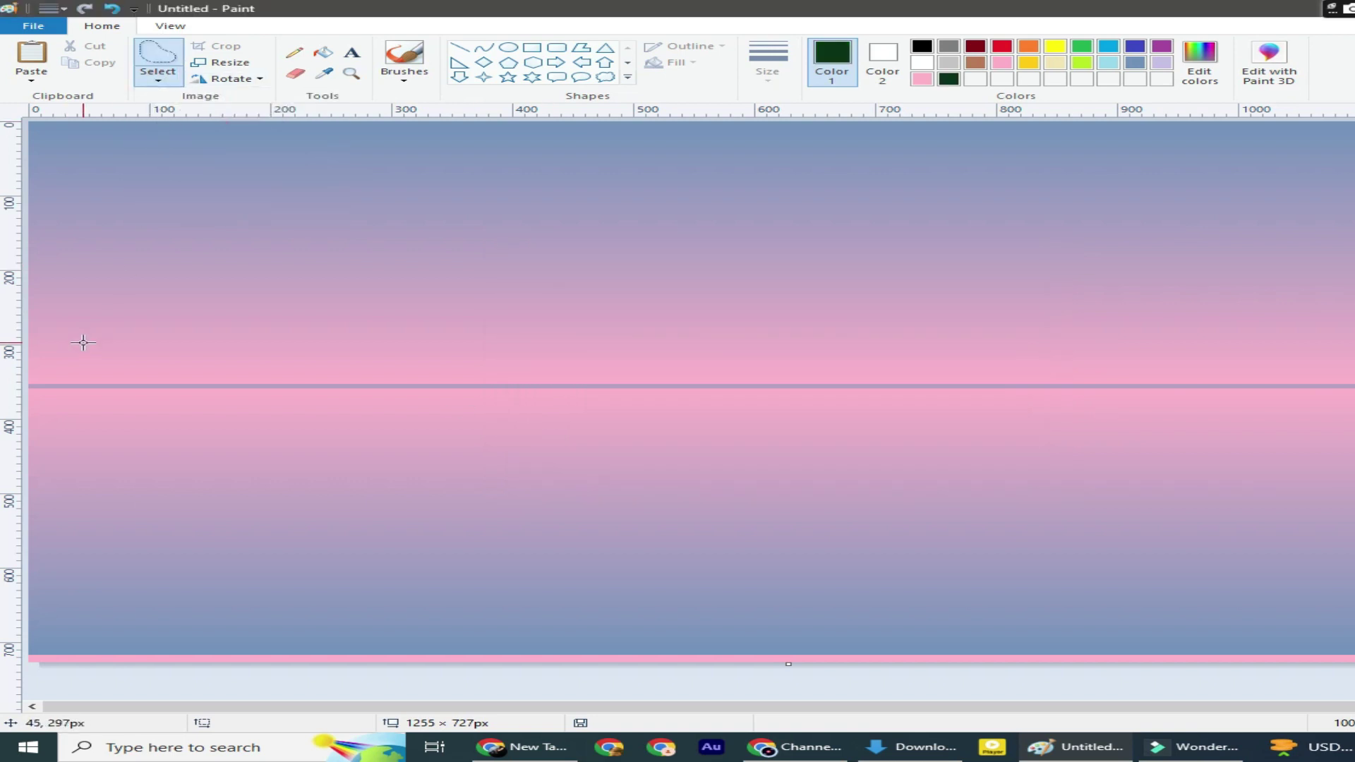
pyautogui.moveTo(31, 378); pyautogui.dragTo(53, 377)
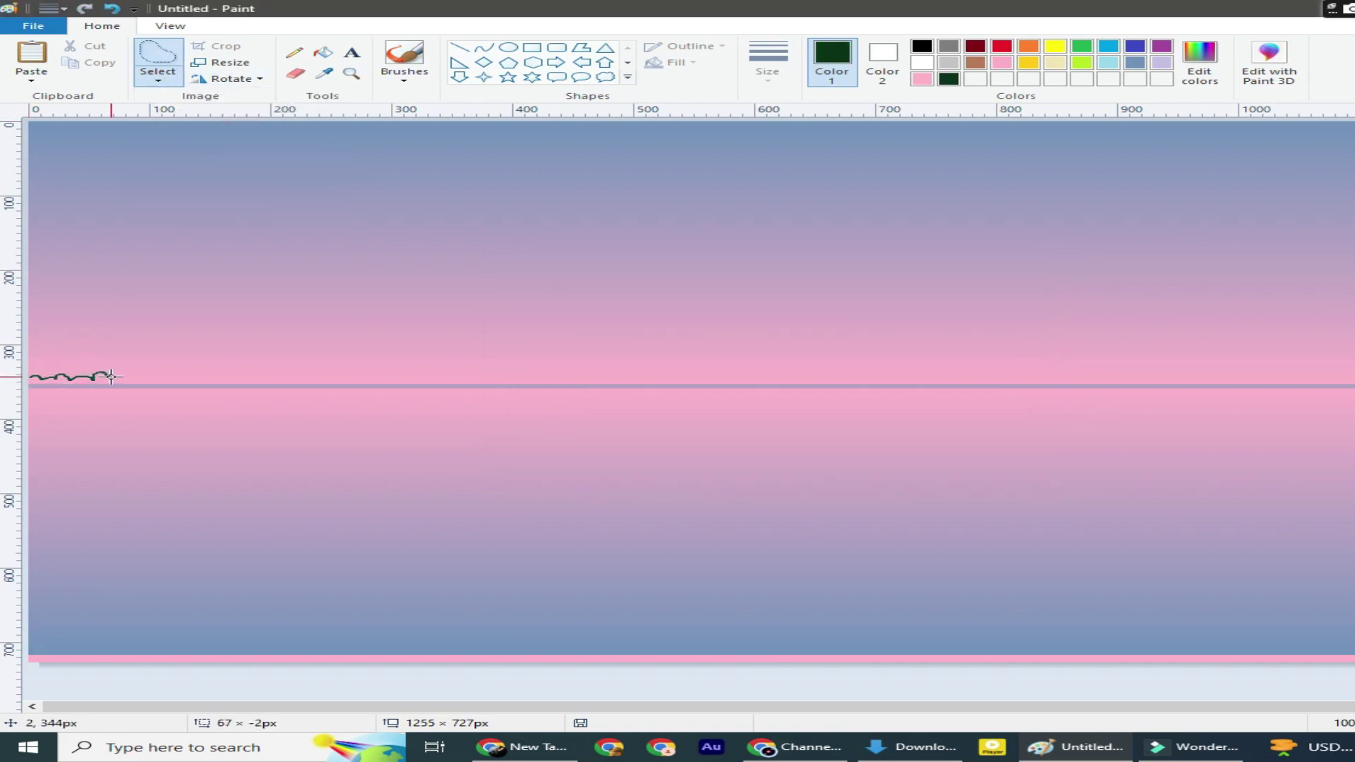
pyautogui.moveTo(228, 324)
pyautogui.mouseDown()
pyautogui.moveTo(328, 255)
pyautogui.moveTo(487, 312)
pyautogui.mouseUp()
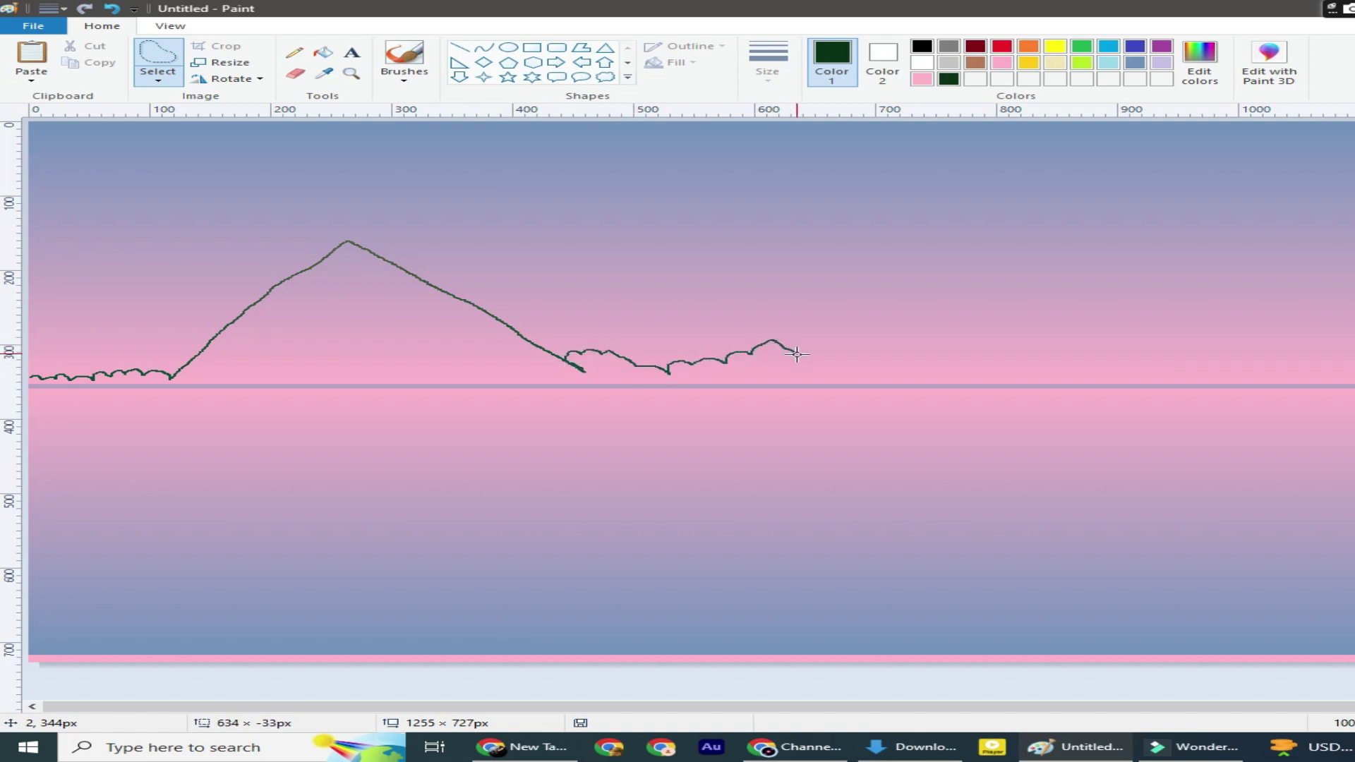
pyautogui.moveTo(797, 354); pyautogui.dragTo(844, 377)
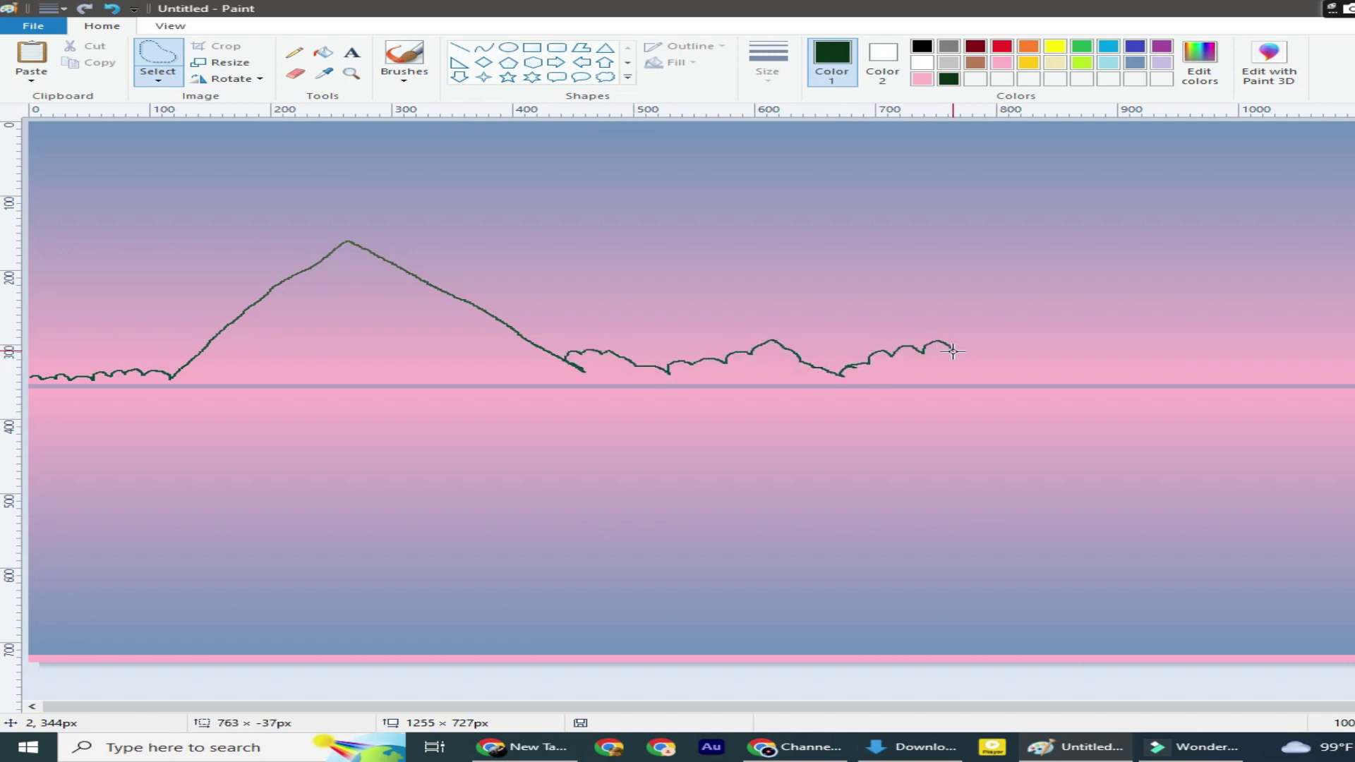
pyautogui.moveTo(1159, 375); pyautogui.dragTo(1249, 345)
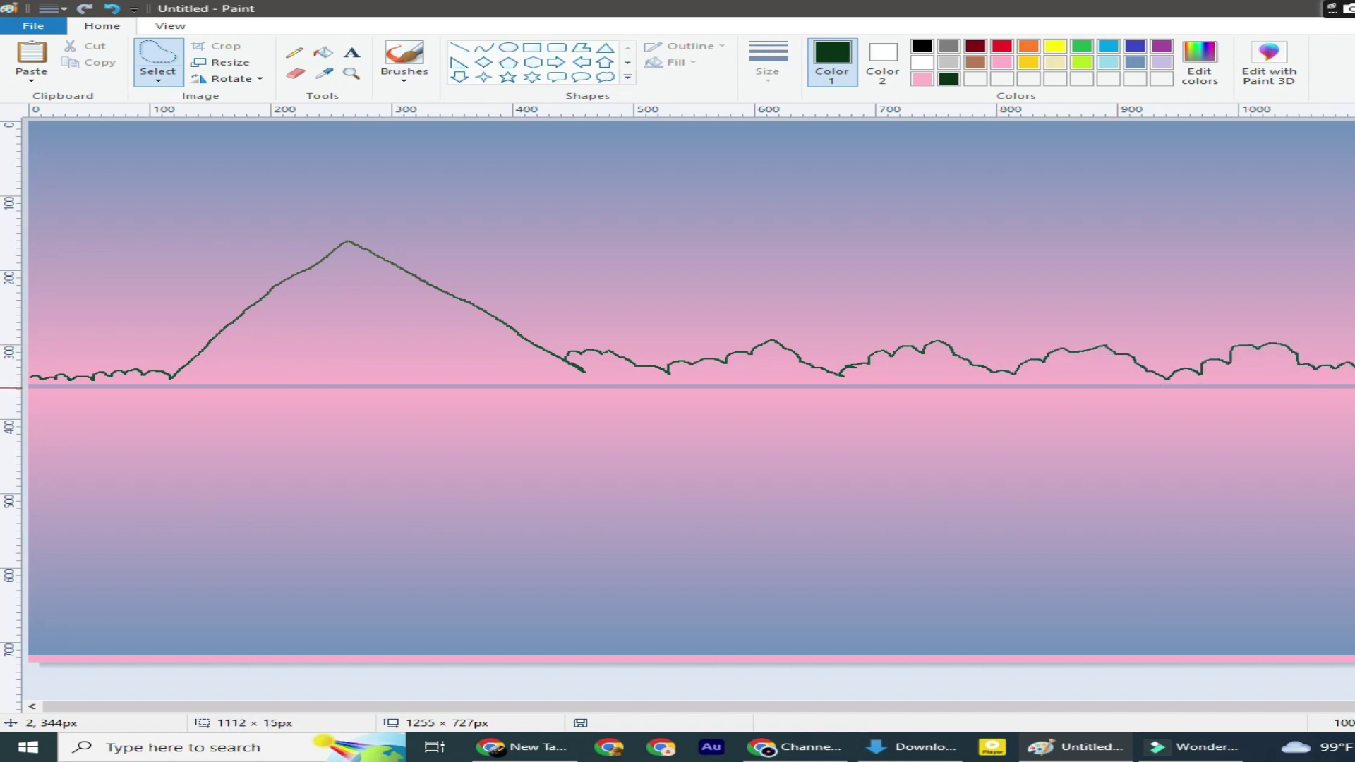
pyautogui.moveTo(1077, 385); pyautogui.dragTo(18, 378)
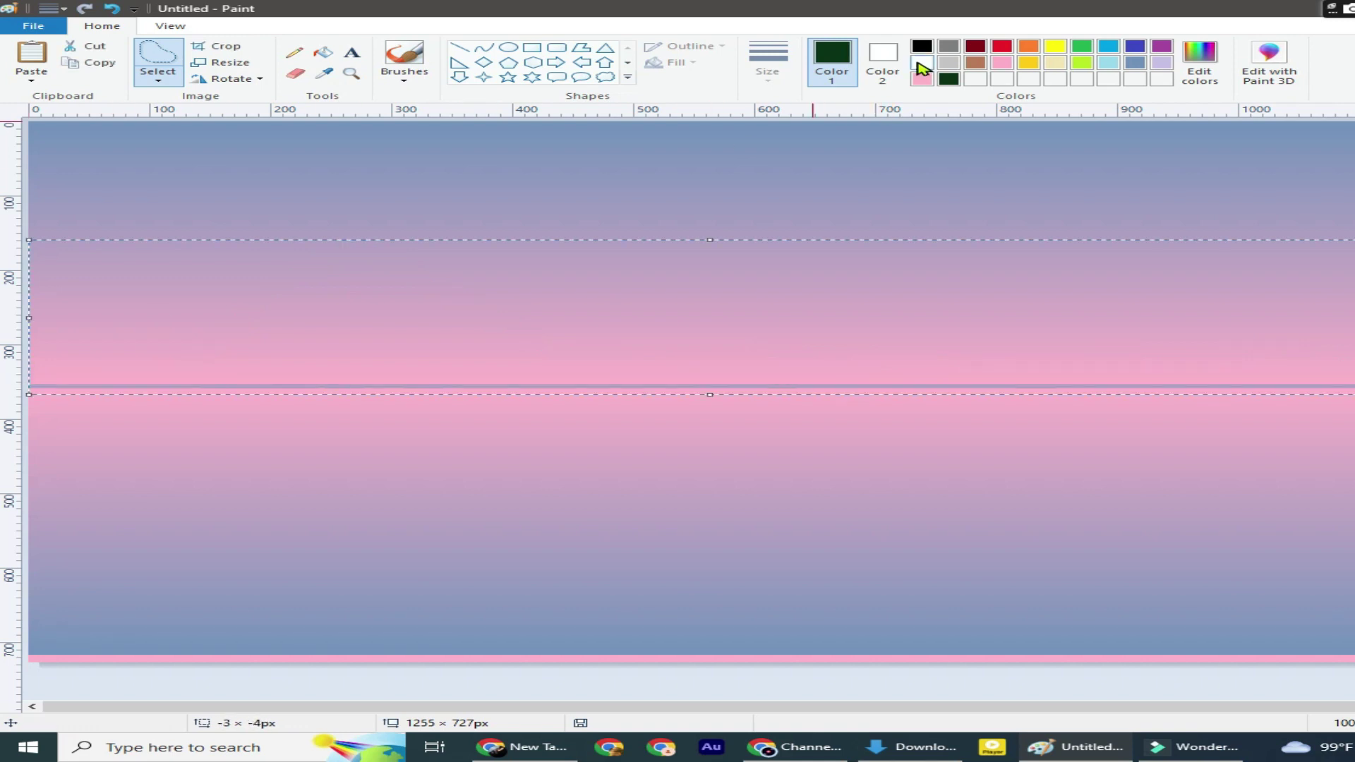
pyautogui.click(882, 62)
pyautogui.click(949, 78)
pyautogui.press('Delete')
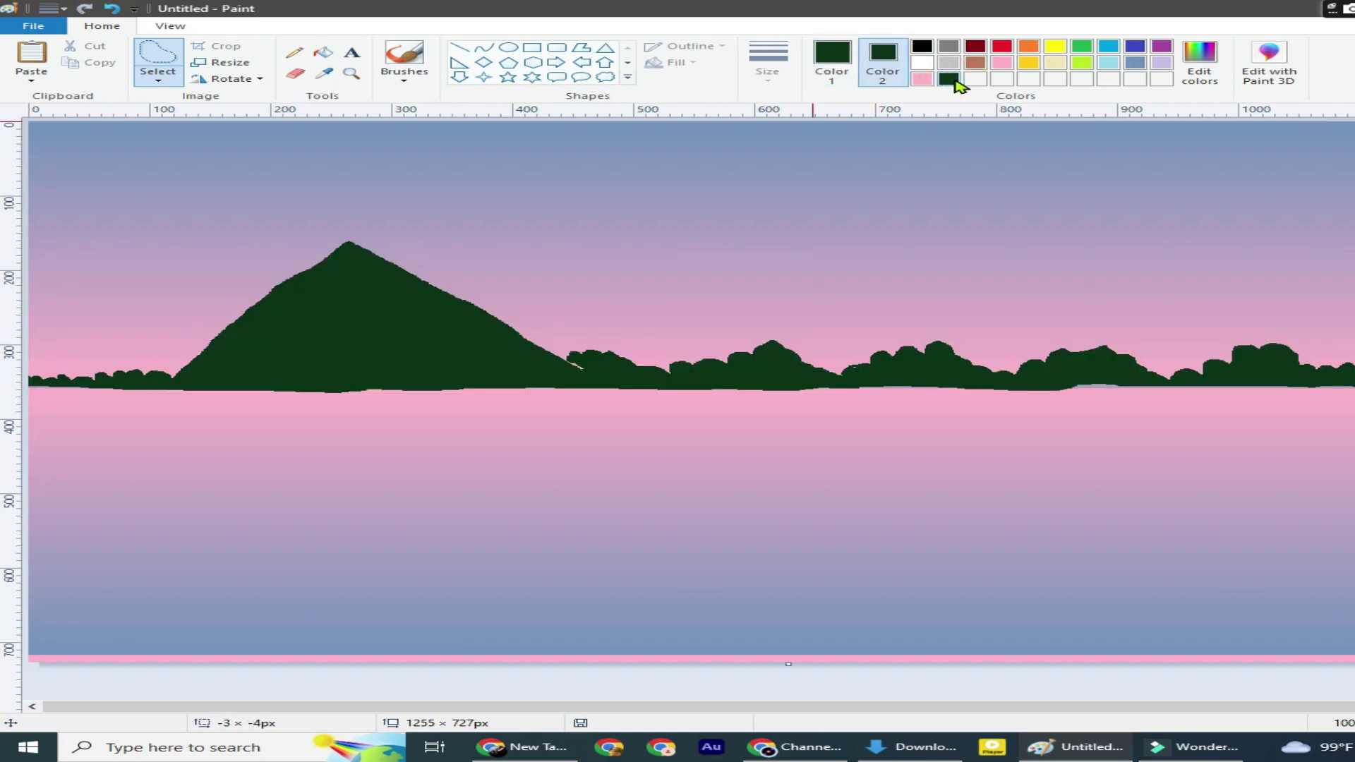
# Mix a medium green and draw a first curve down from the mountain peak
pyautogui.click(484, 47)
pyautogui.click(1200, 64)
pyautogui.moveTo(1002, 379); pyautogui.dragTo(1021, 363)
pyautogui.click(549, 472)
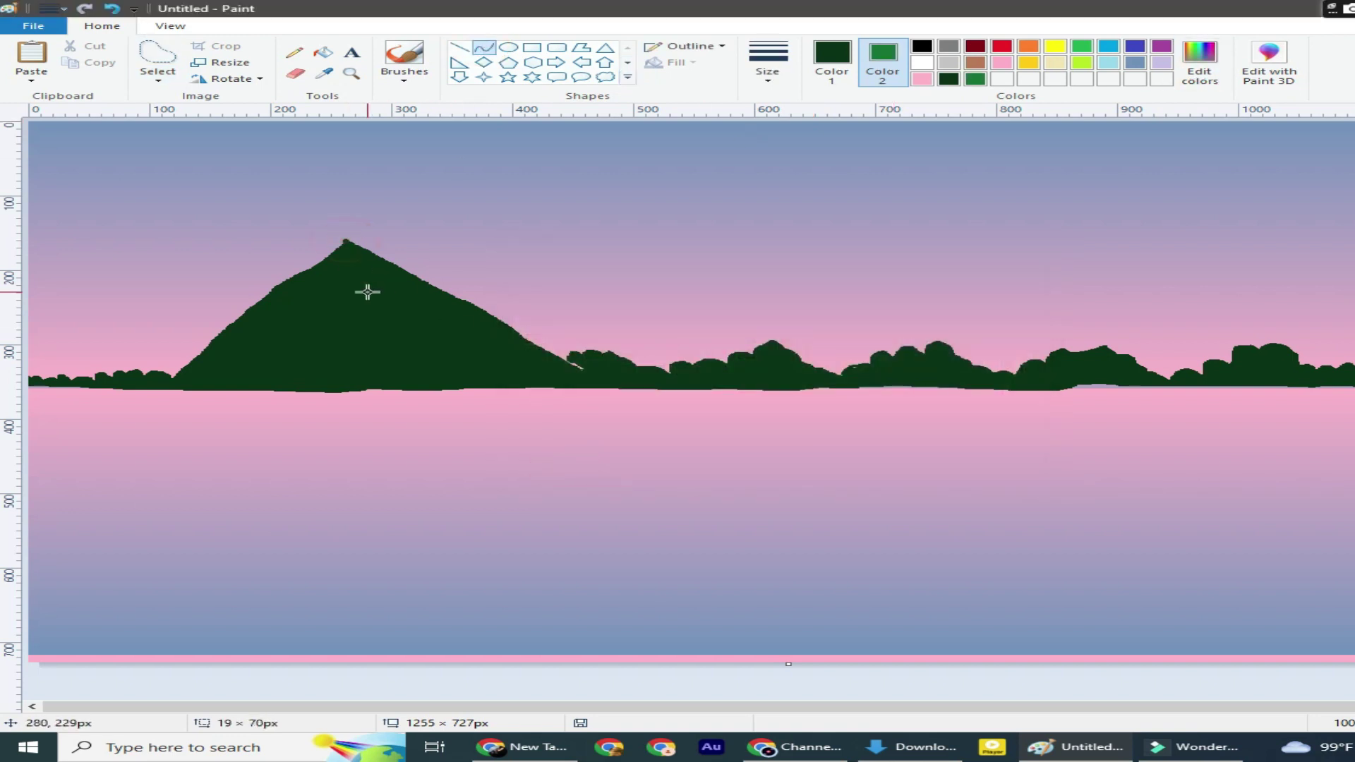
pyautogui.moveTo(345, 241); pyautogui.dragTo(496, 384)
pyautogui.click(832, 60)
pyautogui.click(975, 78)
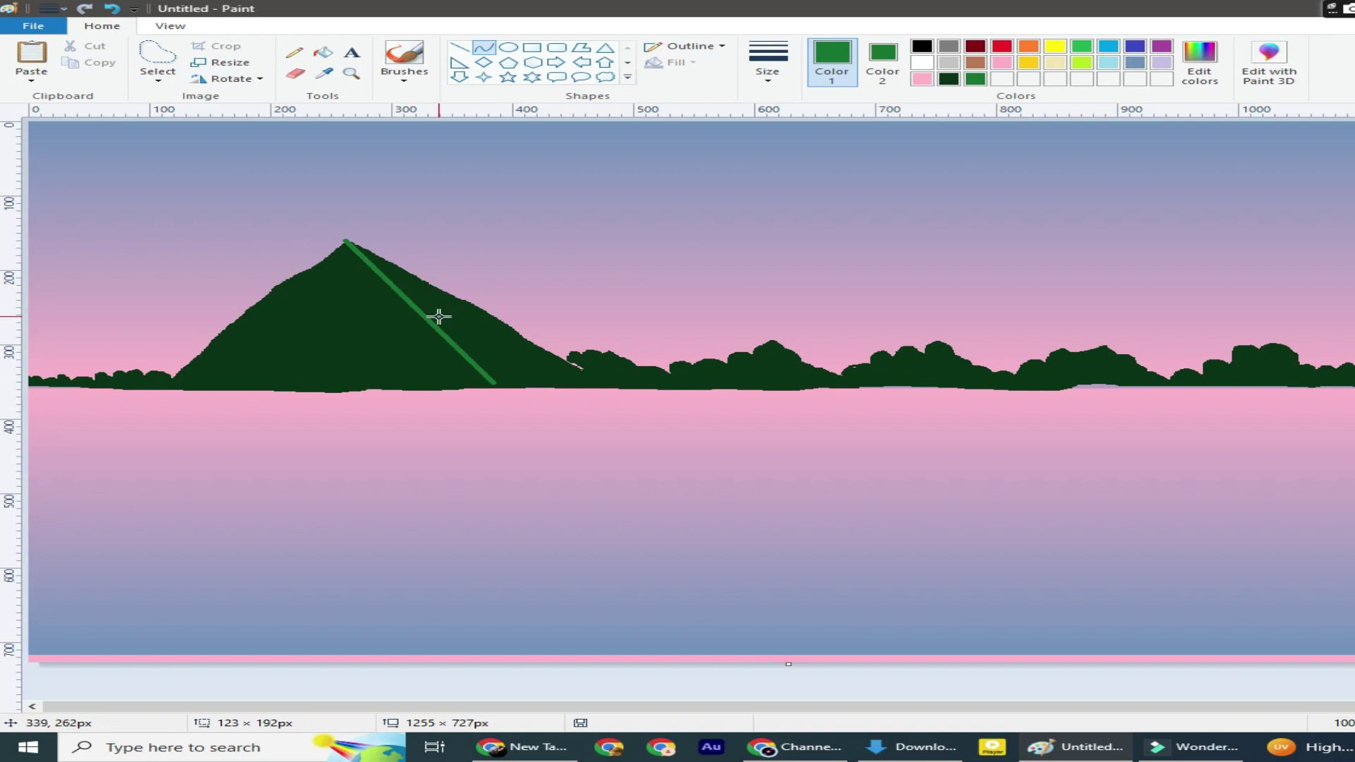
# Redraw the curve from the peak as a gentle bend down the slope
pyautogui.click(96, 7)
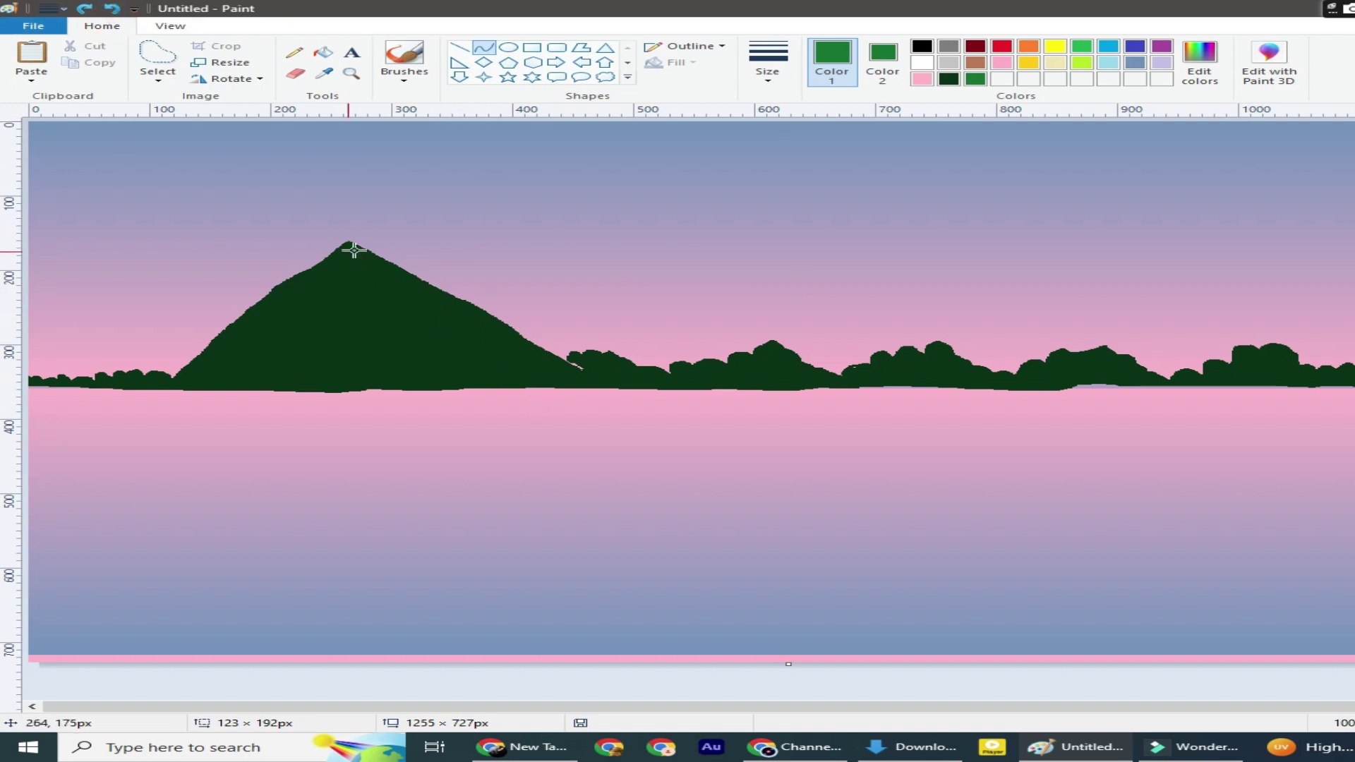
pyautogui.moveTo(345, 240); pyautogui.dragTo(457, 391)
pyautogui.moveTo(402, 318)
pyautogui.mouseDown()
pyautogui.moveTo(363, 332)
pyautogui.moveTo(878, 369)
pyautogui.mouseUp()
pyautogui.click(112, 8)
pyautogui.moveTo(345, 240)
pyautogui.mouseDown()
pyautogui.moveTo(448, 393)
pyautogui.moveTo(465, 387)
pyautogui.mouseUp()
pyautogui.moveTo(405, 317); pyautogui.dragTo(362, 321)
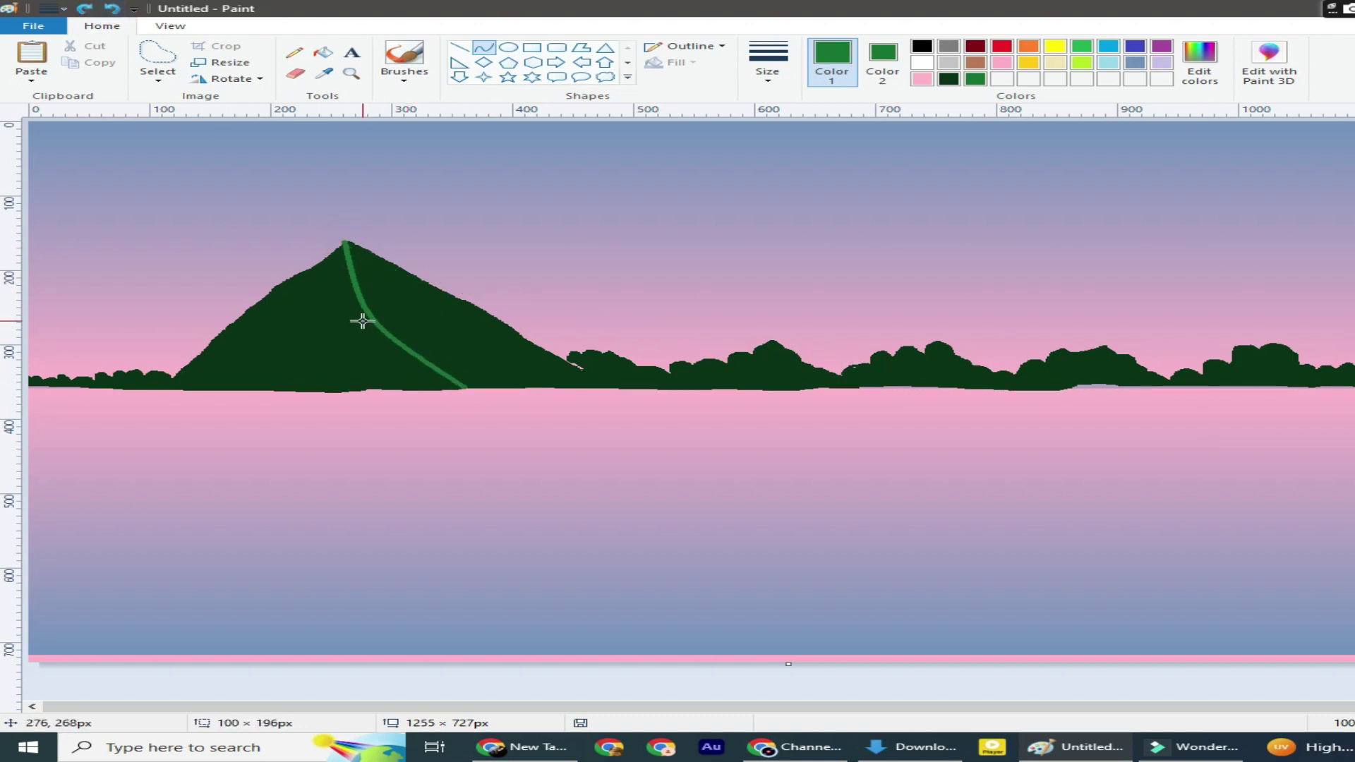
pyautogui.moveTo(788, 664); pyautogui.dragTo(781, 682)
# Fill the mountain's right face with the medium green
pyautogui.click(455, 50)
pyautogui.moveTo(421, 319); pyautogui.dragTo(529, 332)
pyautogui.hotkey('ctrl', 'z')
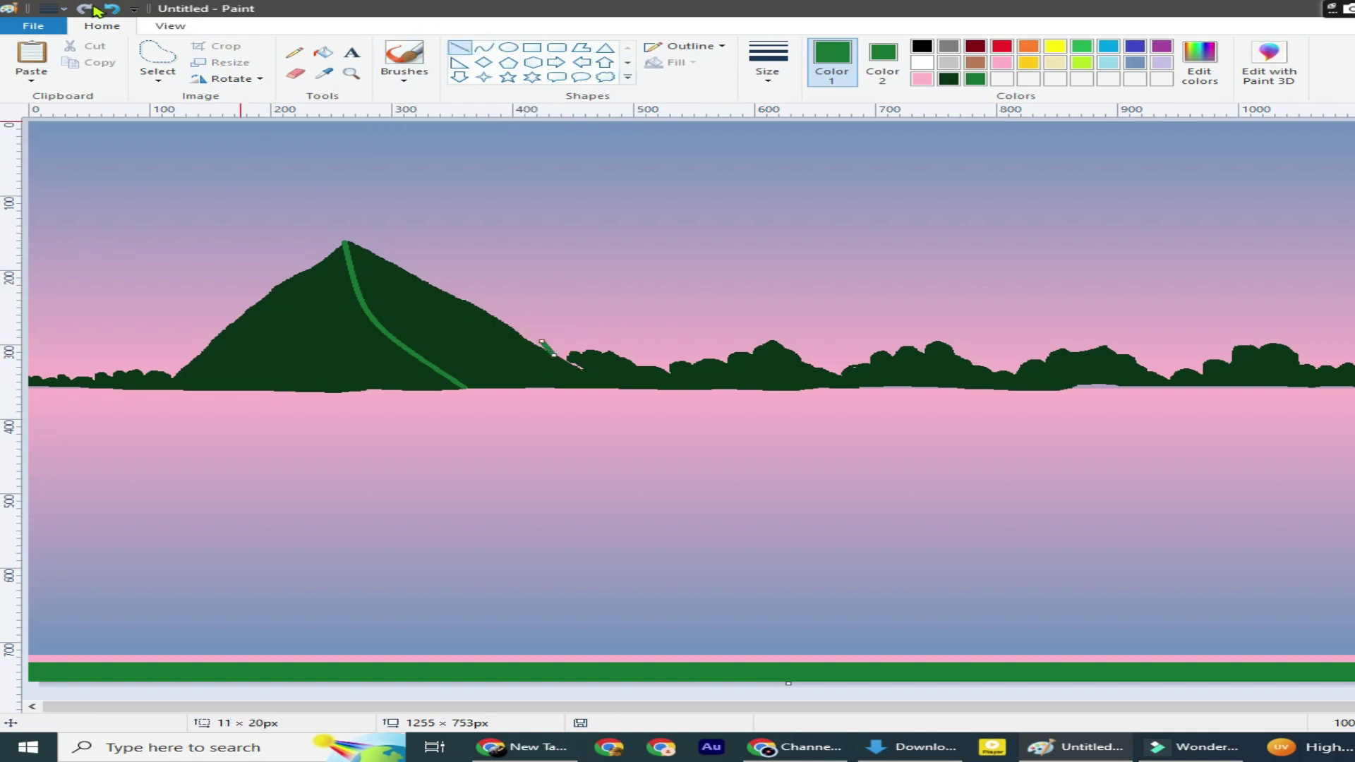
pyautogui.click(323, 52)
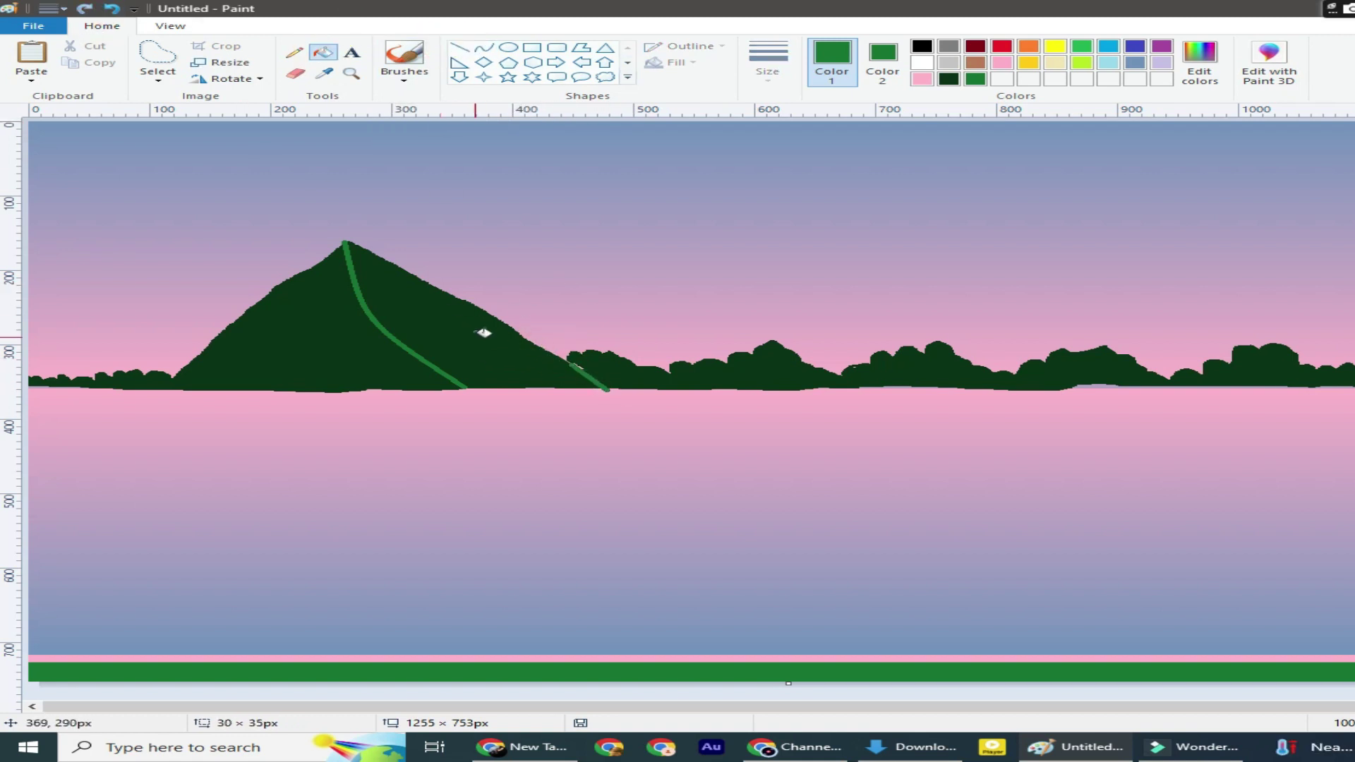
pyautogui.click(485, 325)
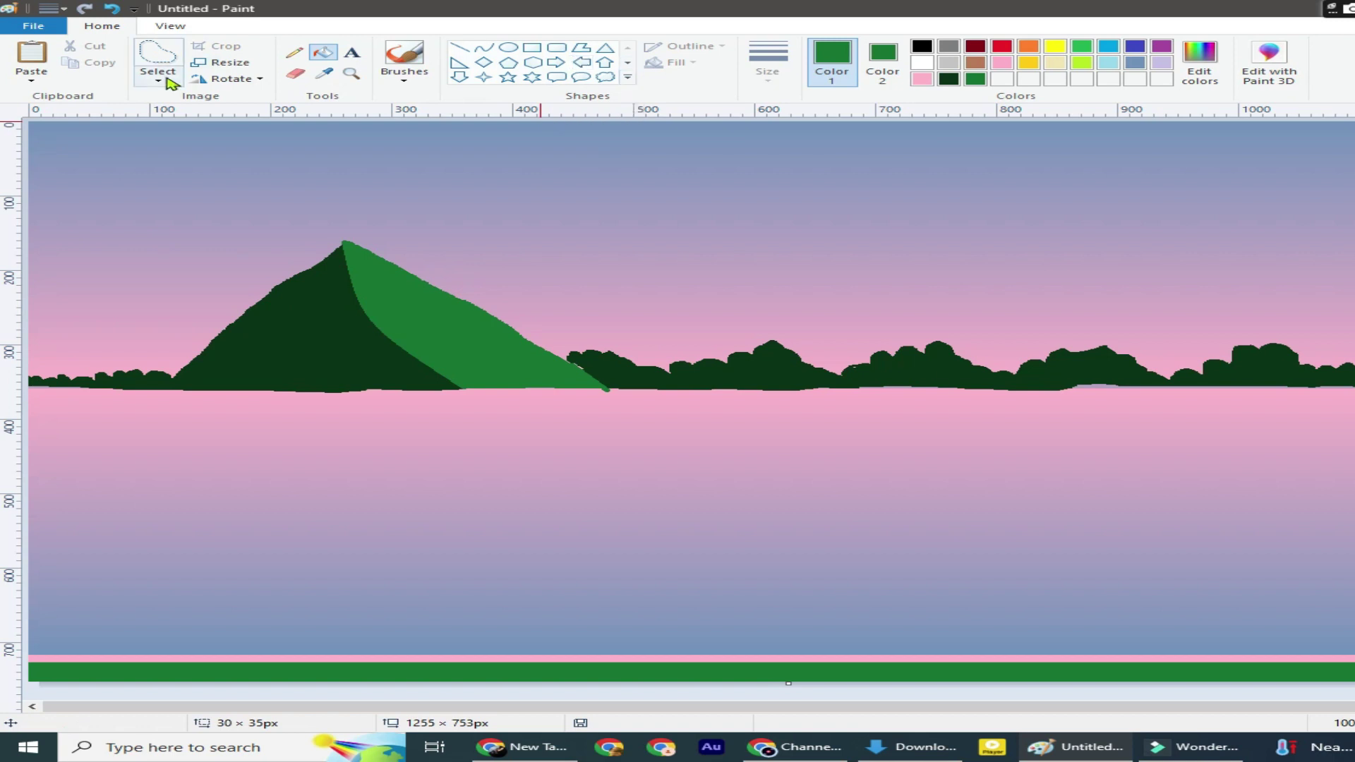
pyautogui.click(157, 79)
pyautogui.click(177, 127)
pyautogui.click(882, 60)
# Outline and fill a large dark green hill sweeping in from the left
pyautogui.click(949, 78)
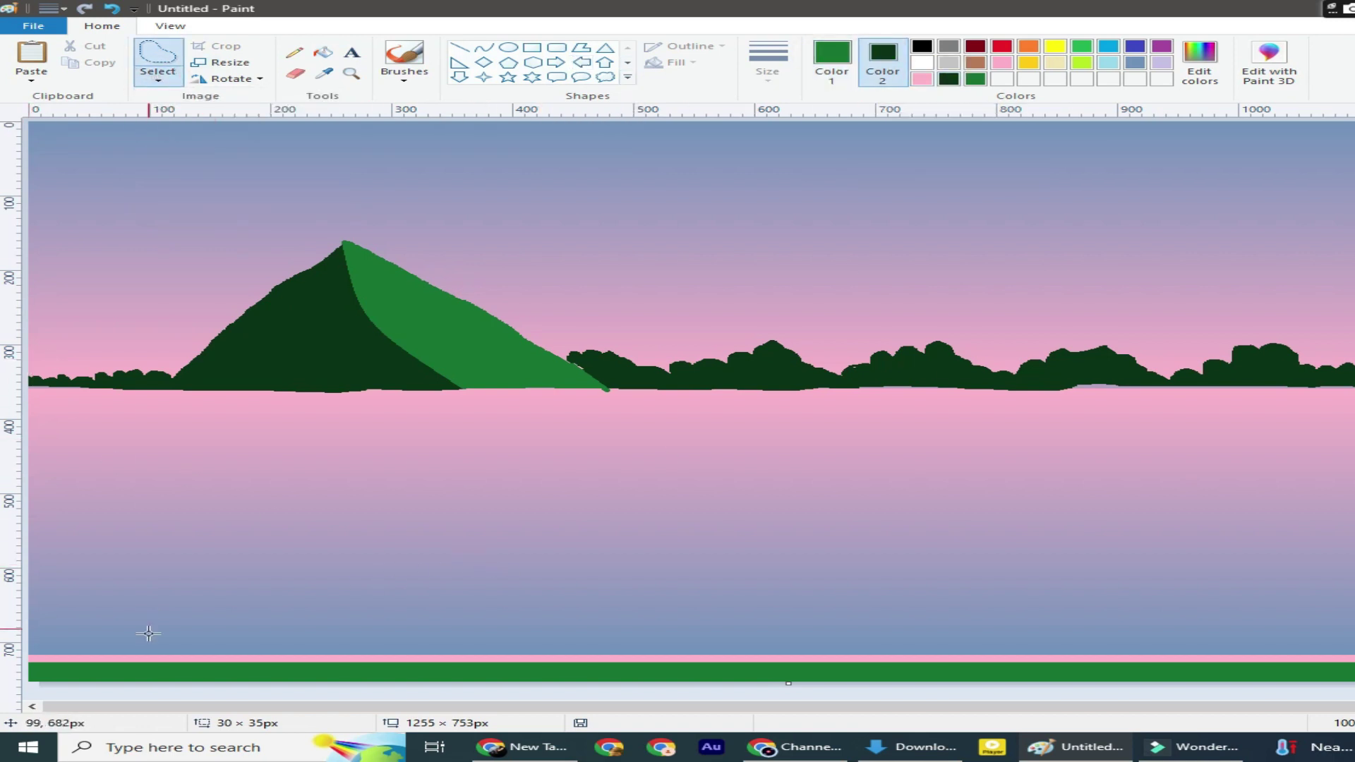
pyautogui.moveTo(30, 660)
pyautogui.mouseDown()
pyautogui.moveTo(241, 663)
pyautogui.moveTo(543, 574)
pyautogui.mouseUp()
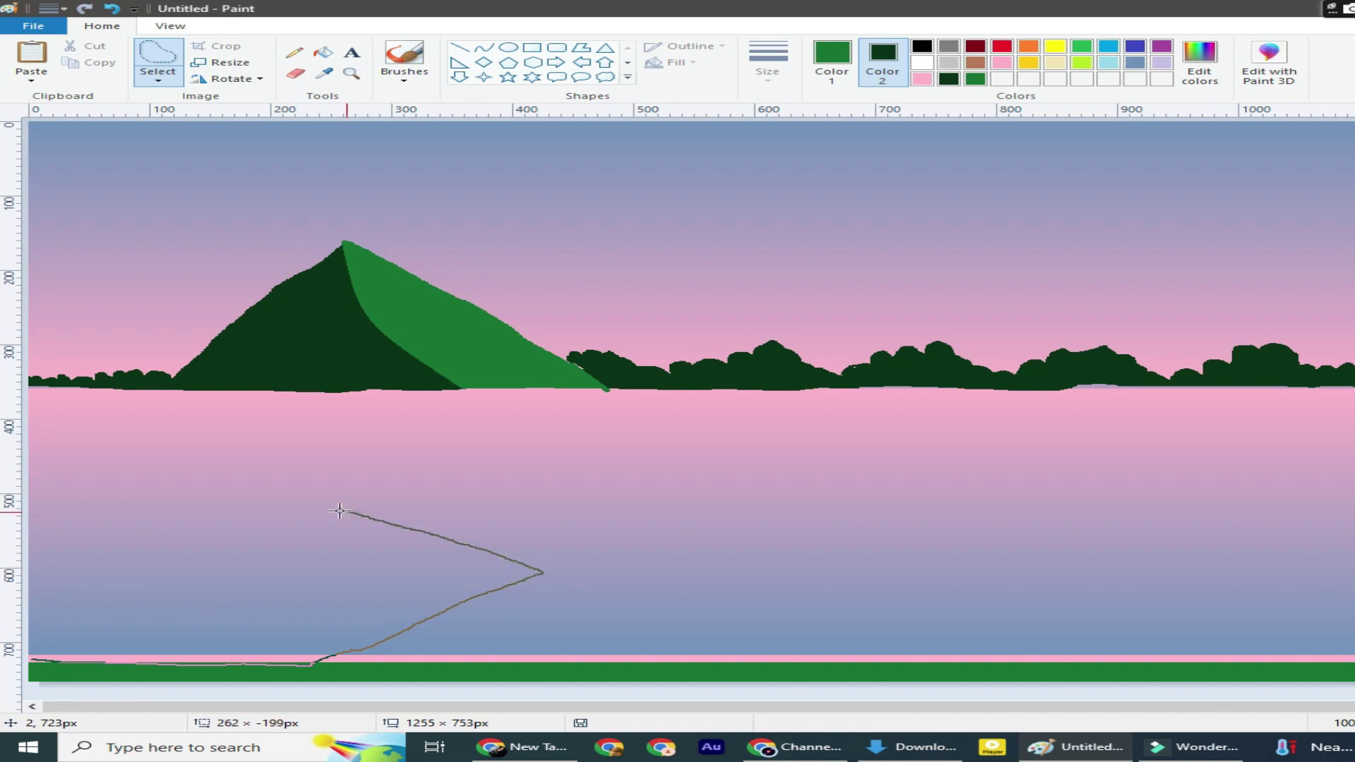
pyautogui.moveTo(543, 573); pyautogui.dragTo(5, 363)
pyautogui.press('Delete')
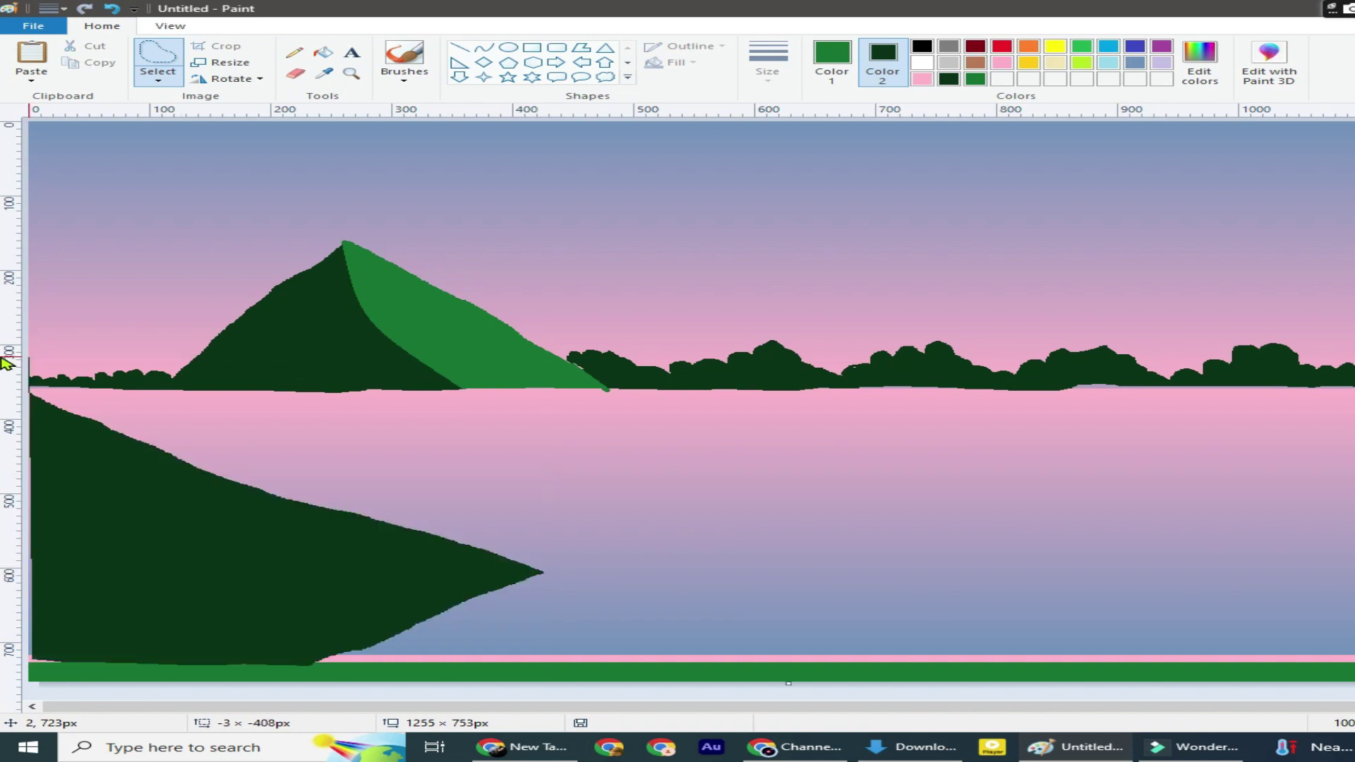
pyautogui.moveTo(30, 368)
pyautogui.mouseDown()
pyautogui.moveTo(667, 524)
pyautogui.moveTo(590, 548)
pyautogui.mouseUp()
pyautogui.moveTo(523, 578)
pyautogui.mouseDown()
pyautogui.moveTo(311, 659)
pyautogui.moveTo(10, 662)
pyautogui.moveTo(8, 649)
pyautogui.mouseUp()
pyautogui.press('Delete')
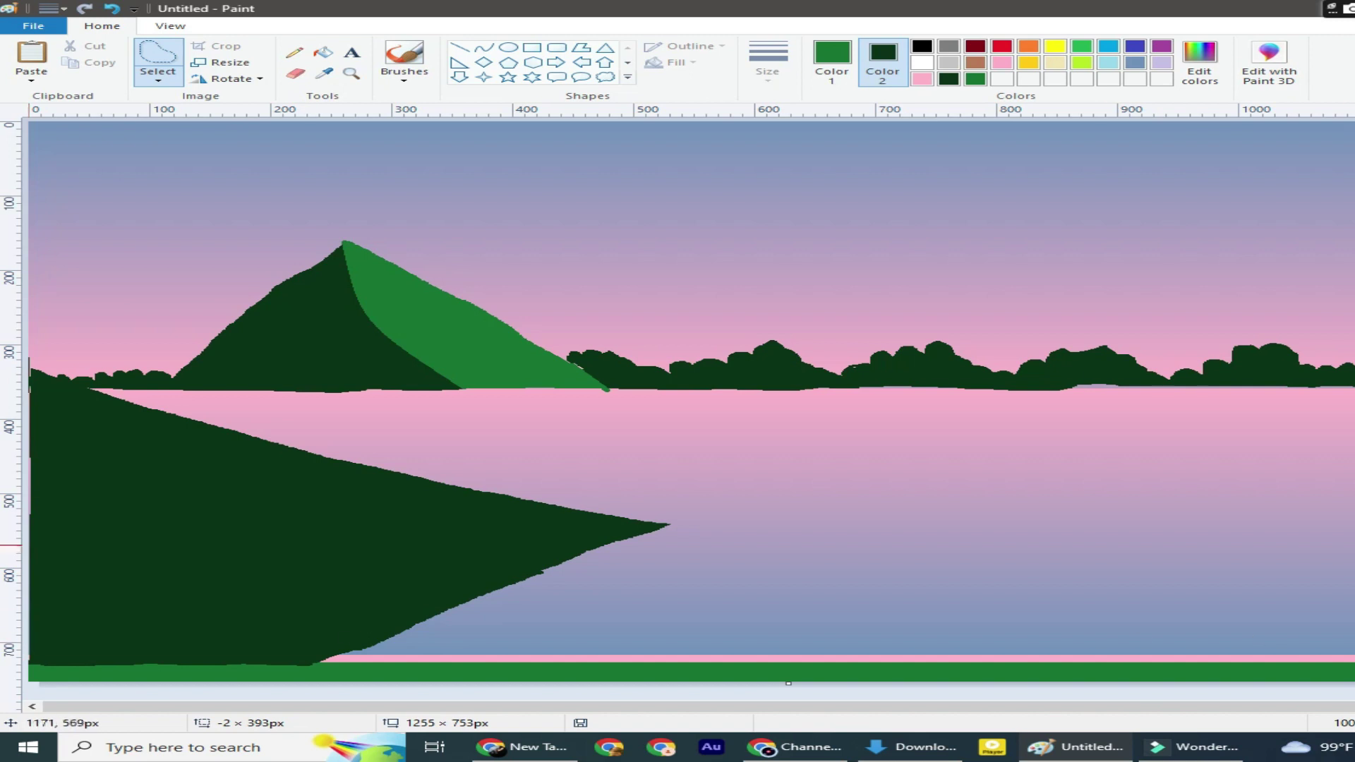
# Outline and fill a second dark green hill rising at lower right
pyautogui.moveTo(1354, 538)
pyautogui.mouseDown()
pyautogui.moveTo(846, 649)
pyautogui.moveTo(1283, 661)
pyautogui.mouseUp()
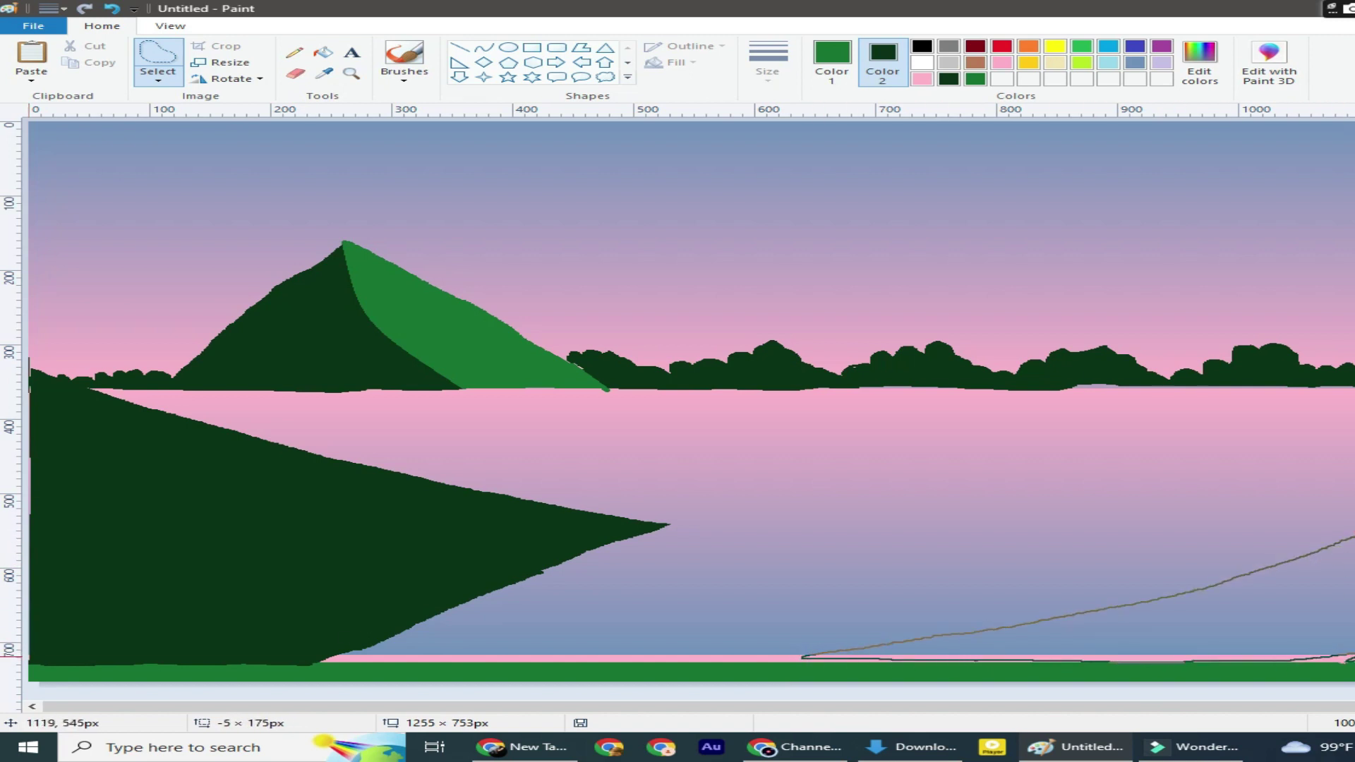
pyautogui.moveTo(1354, 526); pyautogui.dragTo(1354, 536)
pyautogui.press('Delete')
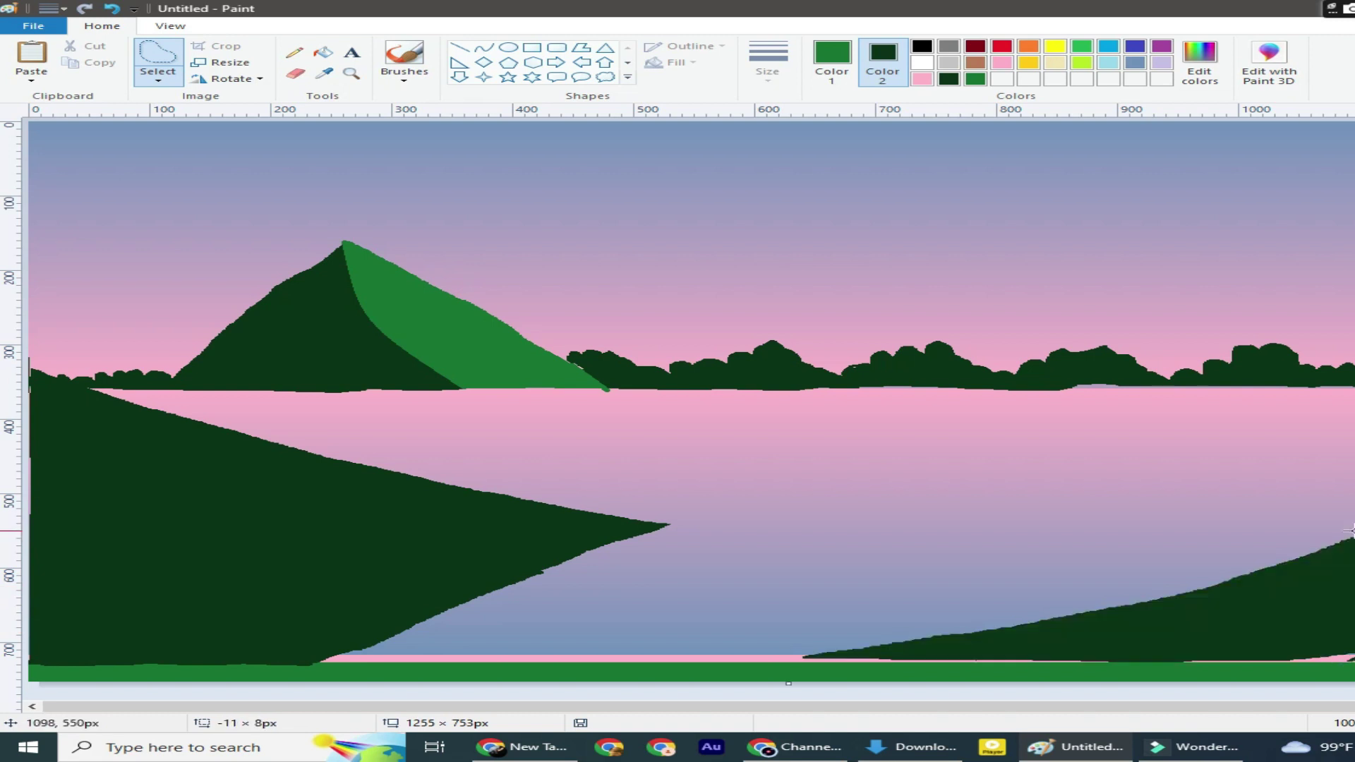
pyautogui.click(1198, 68)
# Lighten the green and brush a light-green highlight along the left hilltop
pyautogui.click(550, 472)
pyautogui.moveTo(1026, 378); pyautogui.dragTo(1023, 328)
pyautogui.click(1197, 69)
pyautogui.click(550, 472)
pyautogui.click(1199, 70)
pyautogui.click(555, 470)
pyautogui.click(405, 78)
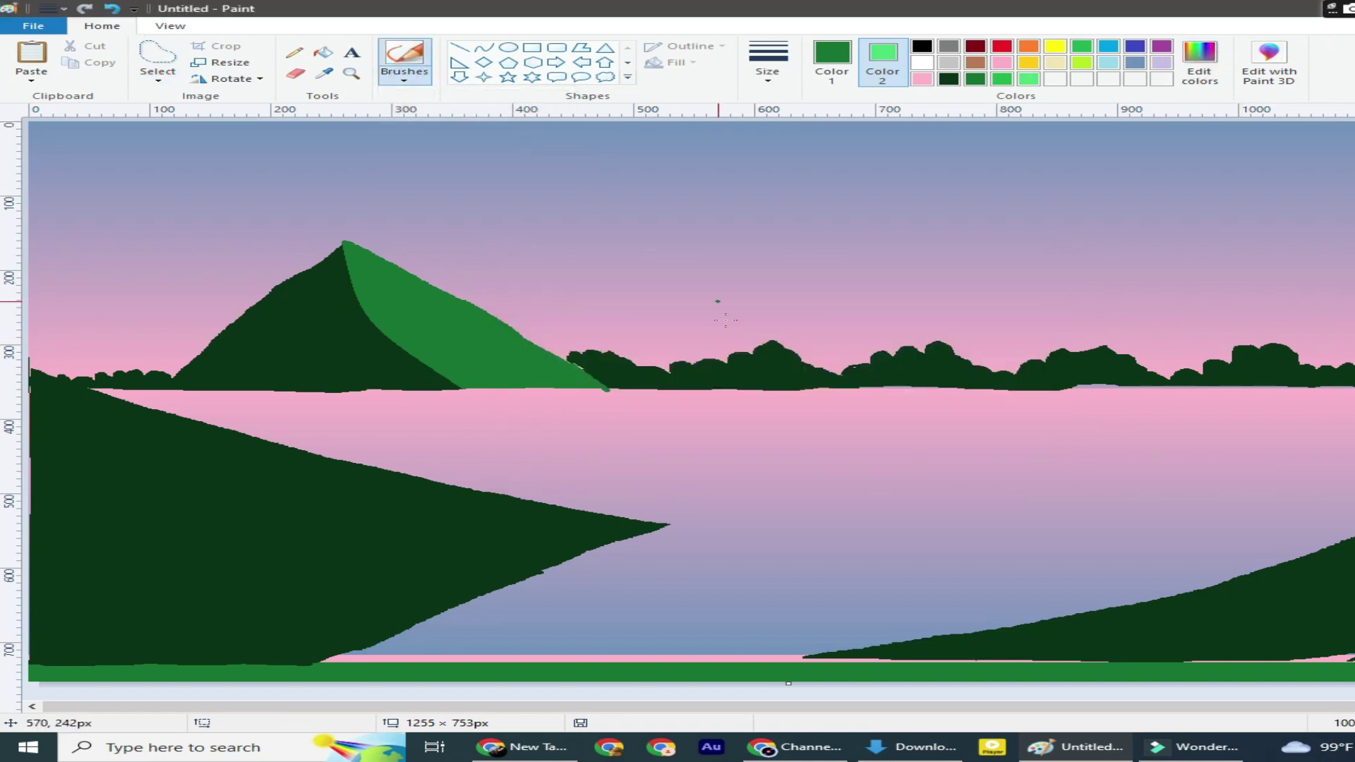
pyautogui.click(832, 62)
pyautogui.click(1029, 78)
pyautogui.moveTo(47, 377); pyautogui.dragTo(225, 437)
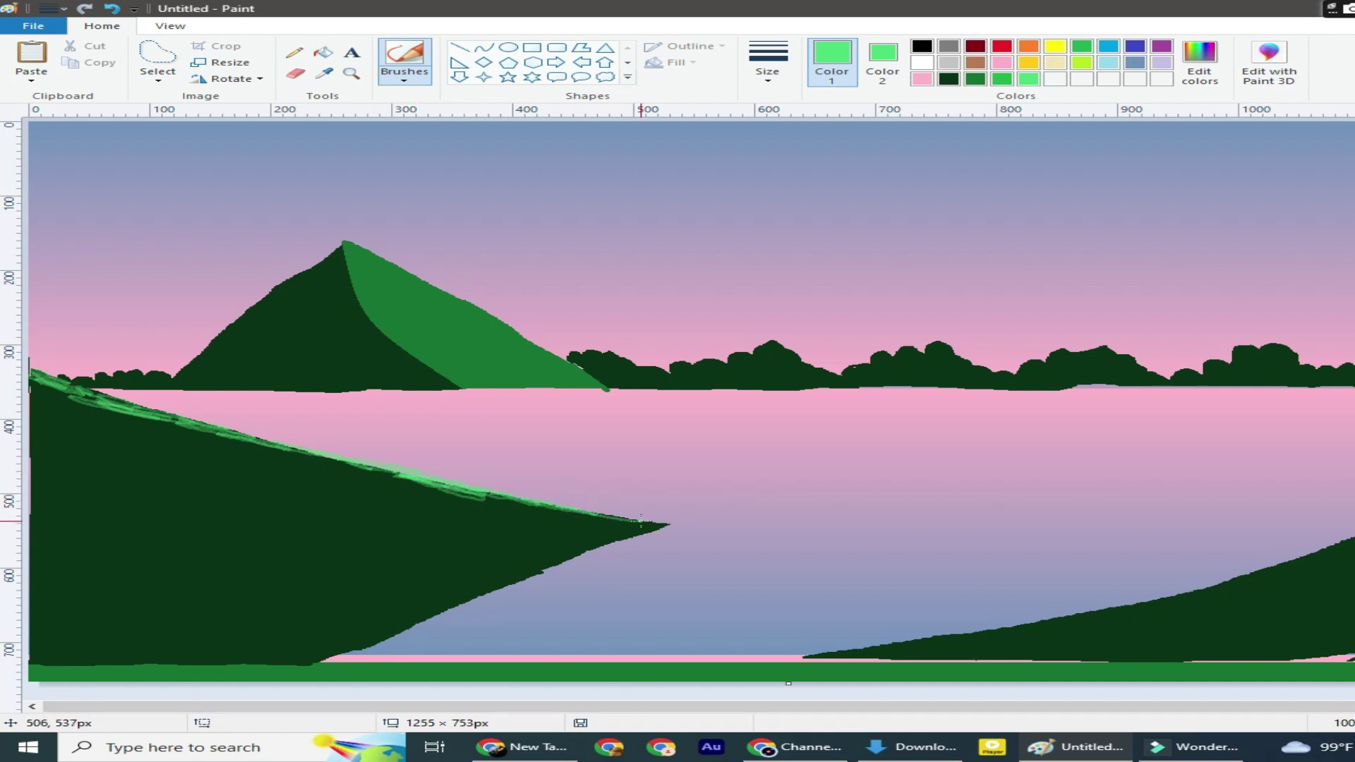
# Mix a bright green and paint it with a thicker brush along the left hill's edge
pyautogui.click(1199, 60)
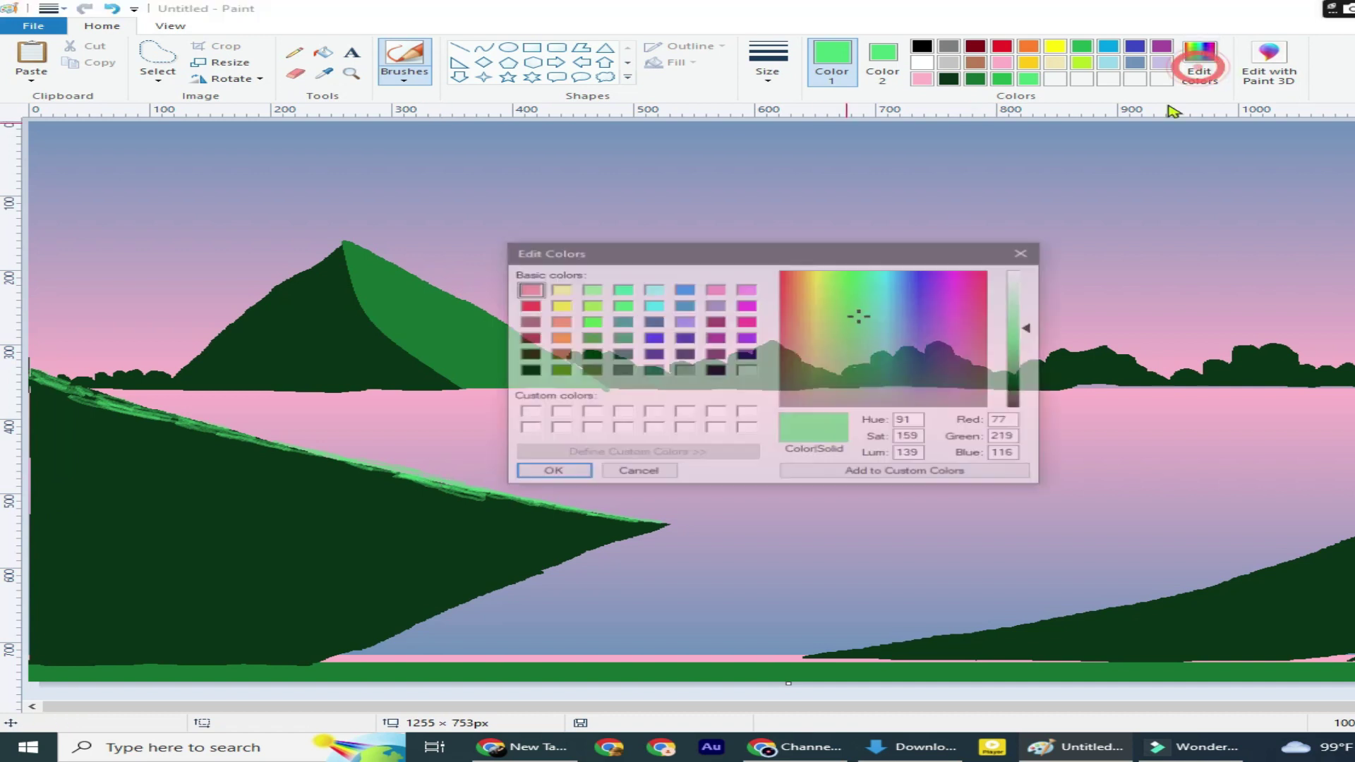
pyautogui.click(590, 324)
pyautogui.click(549, 493)
pyautogui.moveTo(29, 374); pyautogui.dragTo(43, 377)
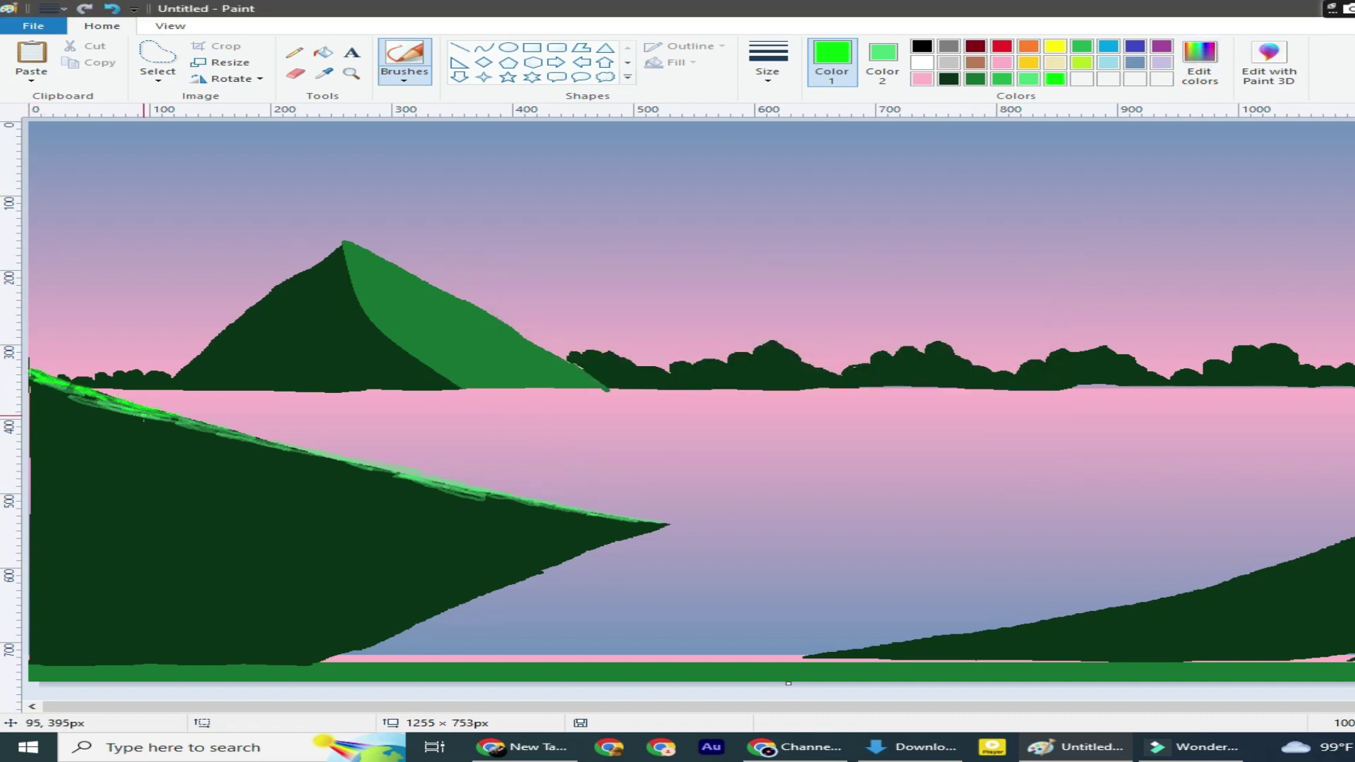
pyautogui.click(767, 60)
pyautogui.click(799, 194)
pyautogui.moveTo(212, 427); pyautogui.dragTo(387, 472)
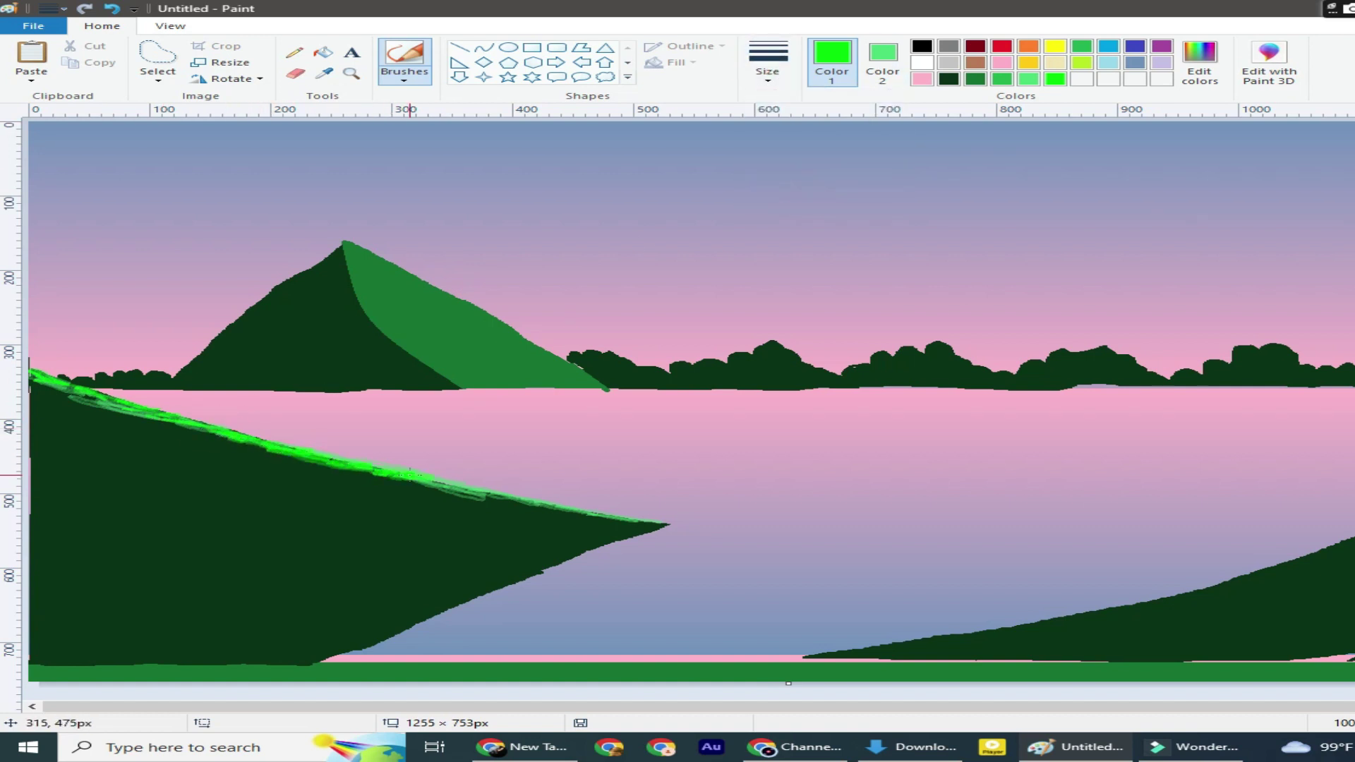
pyautogui.moveTo(517, 492); pyautogui.dragTo(513, 499)
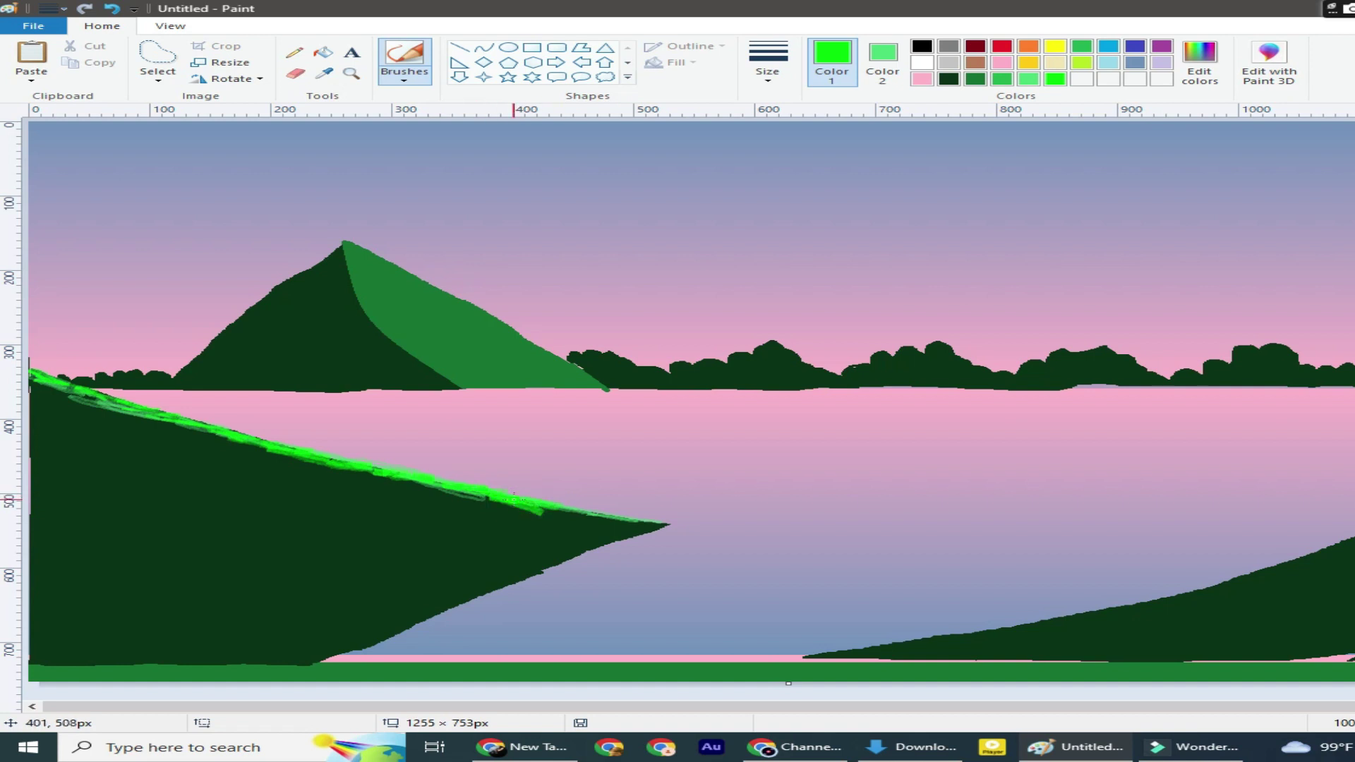
pyautogui.moveTo(99, 395); pyautogui.dragTo(78, 392)
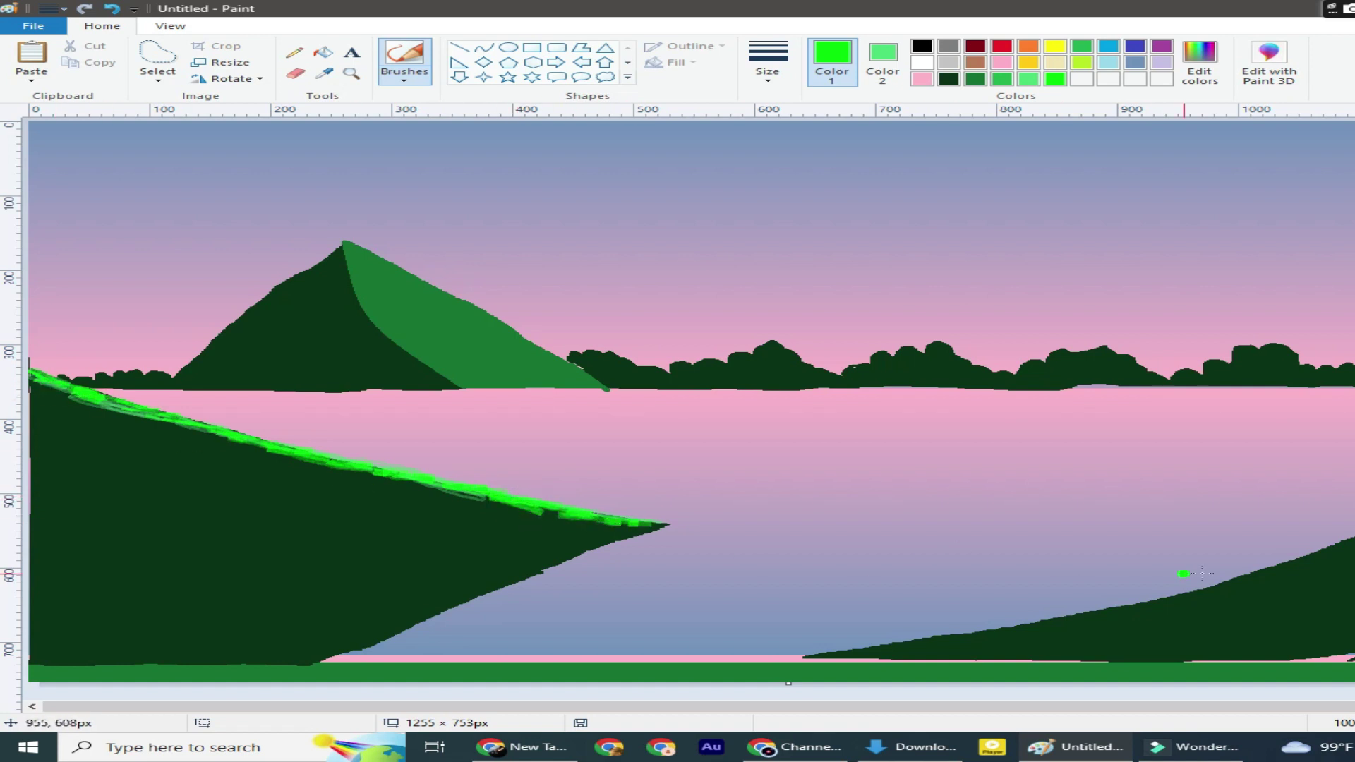
# Rim the right hill in bright green and dab light green along the left hill's edge
pyautogui.moveTo(1348, 539)
pyautogui.mouseDown()
pyautogui.moveTo(1194, 596)
pyautogui.moveTo(797, 656)
pyautogui.moveTo(1097, 618)
pyautogui.moveTo(1344, 543)
pyautogui.moveTo(1198, 590)
pyautogui.mouseUp()
pyautogui.moveTo(529, 506); pyautogui.dragTo(660, 525)
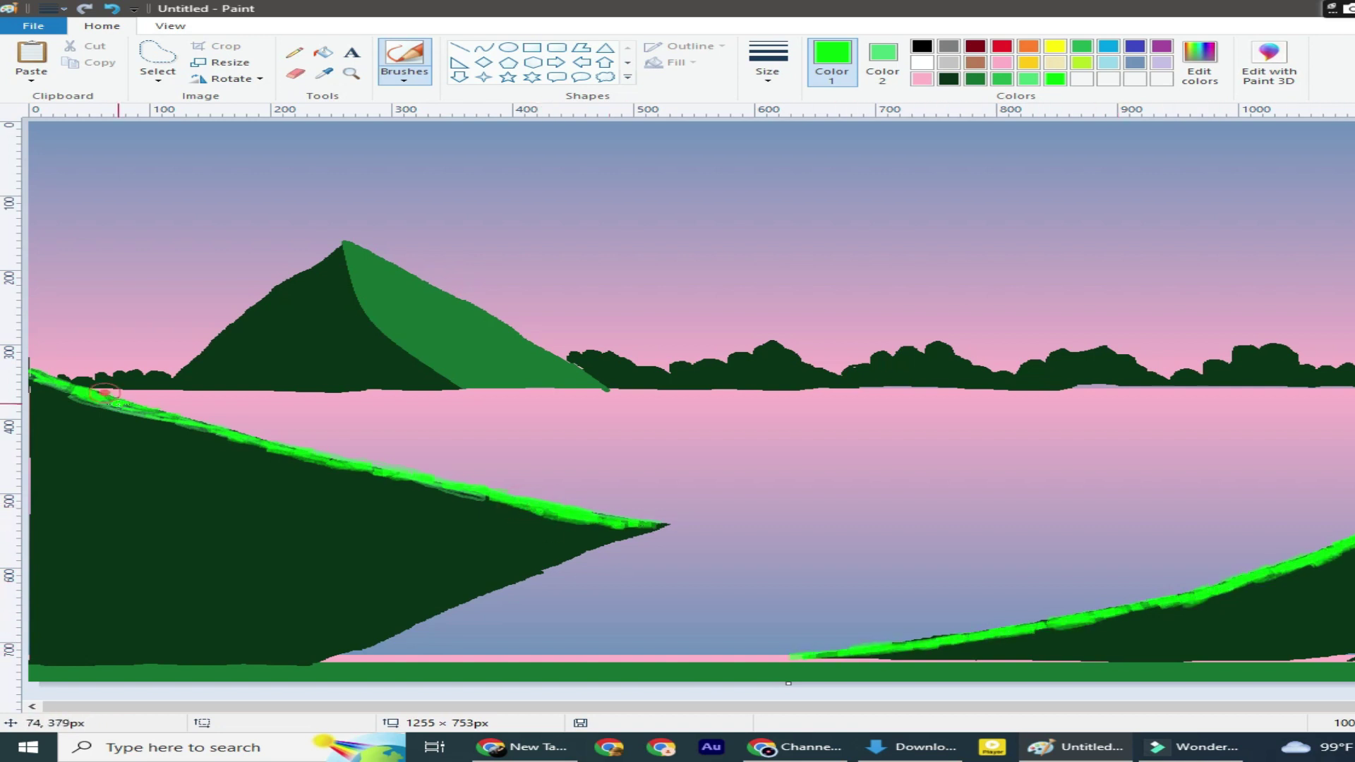
pyautogui.click(1028, 78)
pyautogui.moveTo(36, 387)
pyautogui.mouseDown()
pyautogui.moveTo(196, 441)
pyautogui.moveTo(626, 531)
pyautogui.mouseUp()
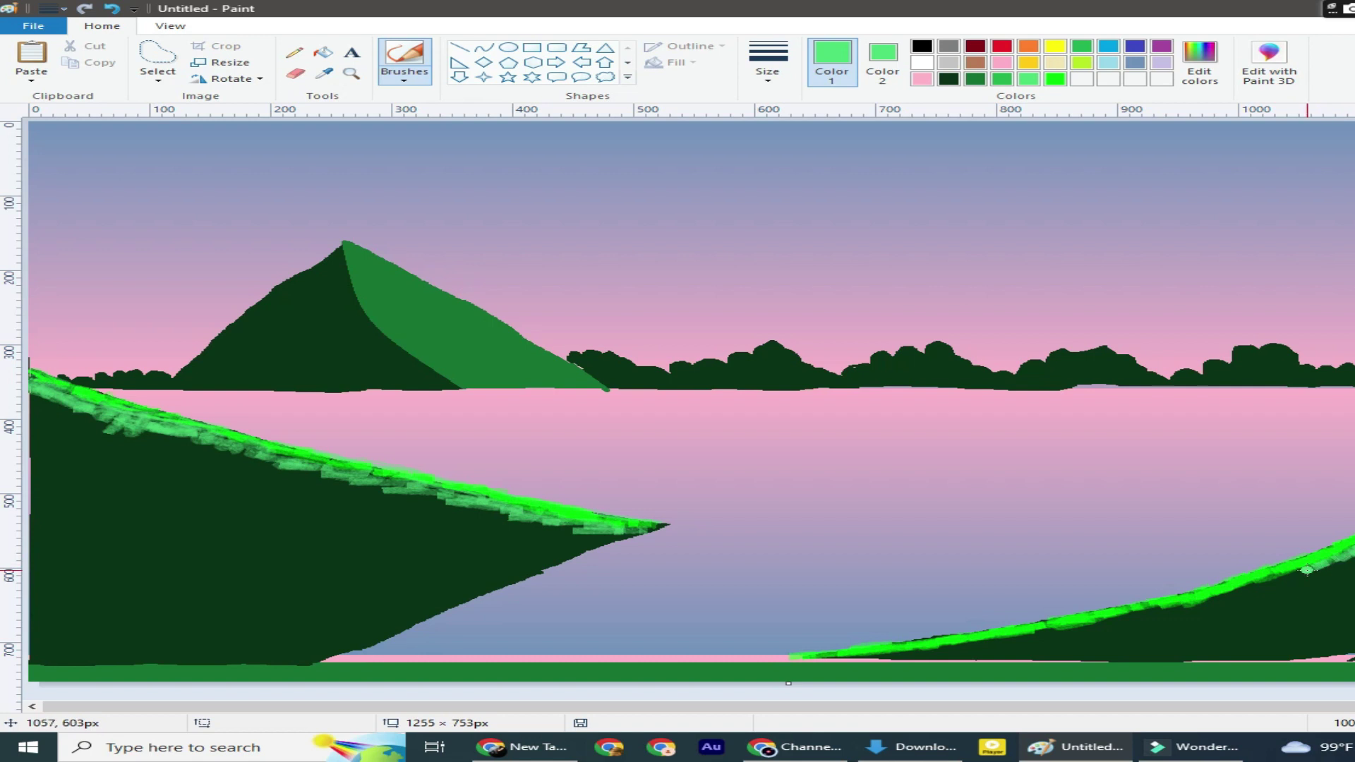
# Mix a slightly darker green and paint along both hills' upper edges
pyautogui.click(1199, 60)
pyautogui.moveTo(1020, 361); pyautogui.dragTo(1020, 353)
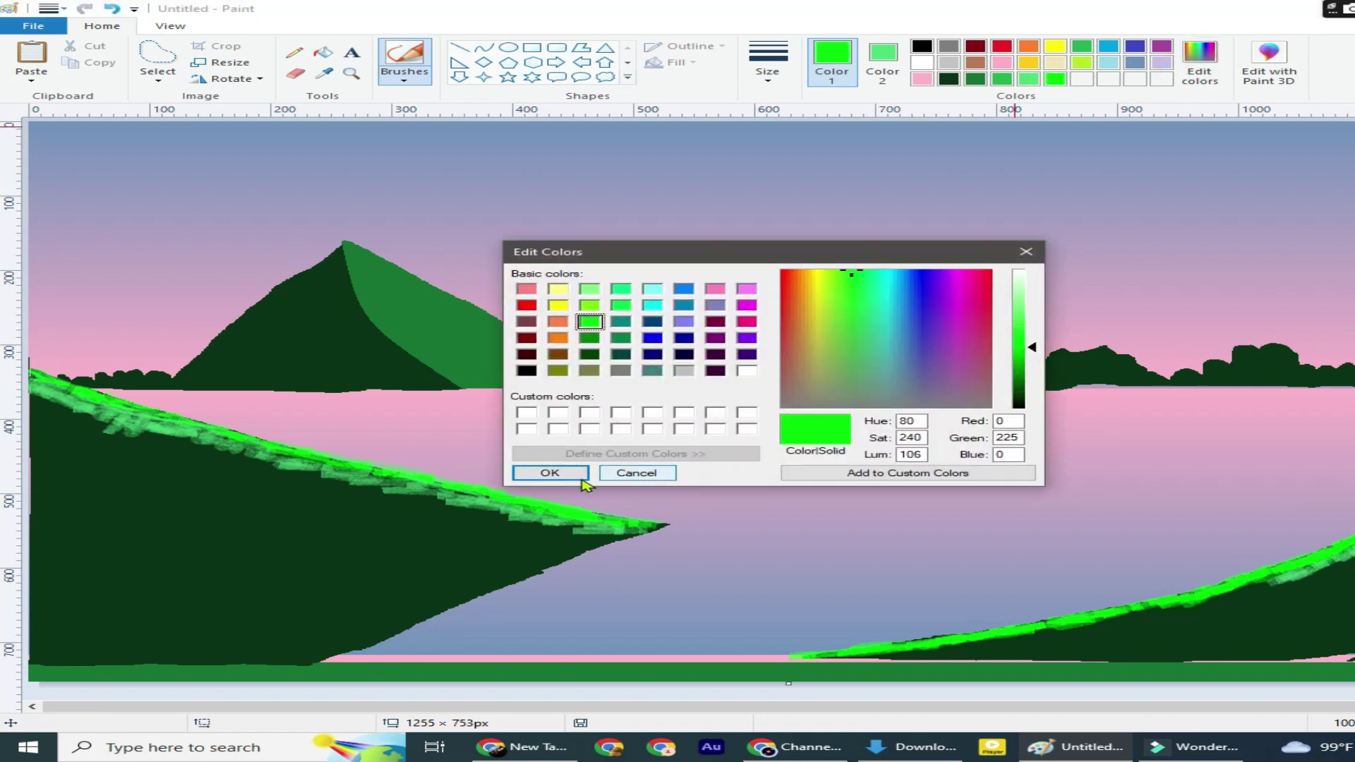
pyautogui.click(544, 472)
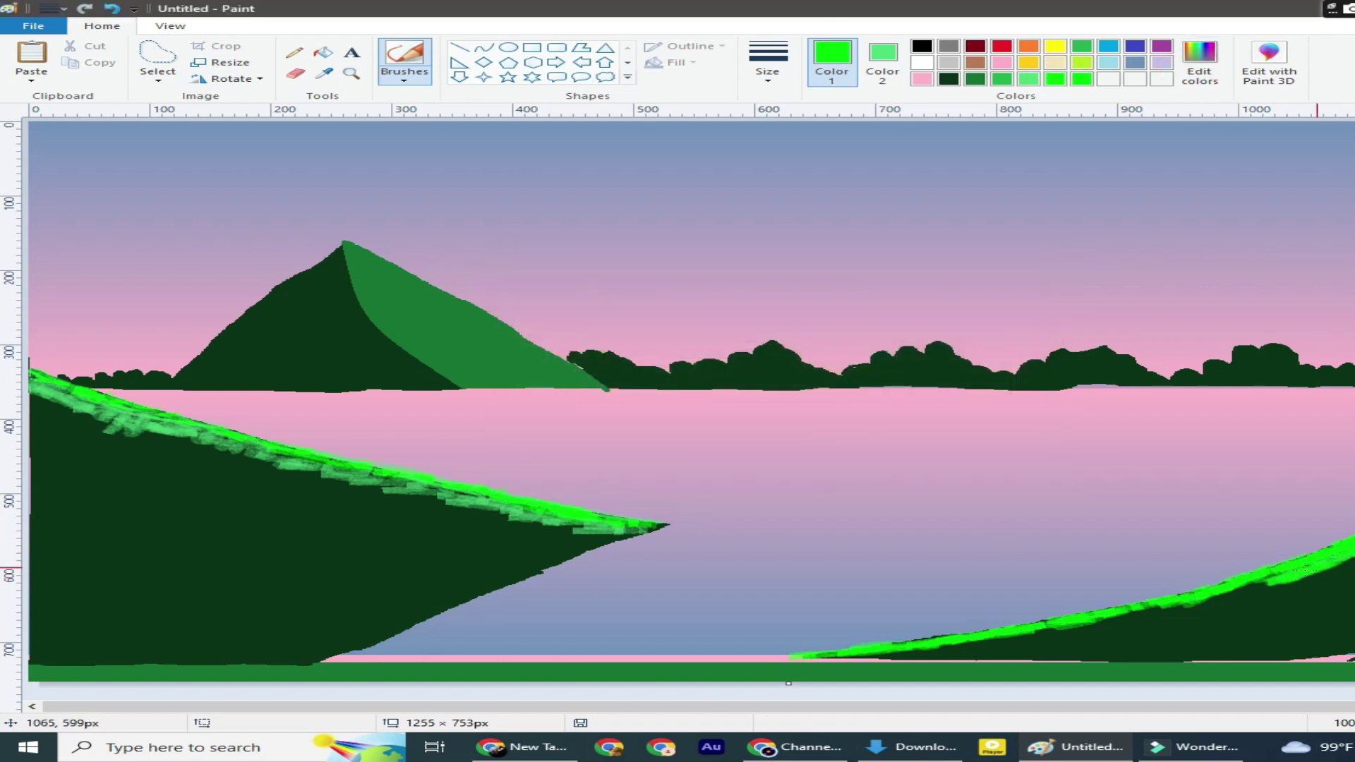
pyautogui.click(1199, 60)
pyautogui.moveTo(1020, 357); pyautogui.dragTo(1020, 371)
pyautogui.click(544, 472)
pyautogui.moveTo(1308, 573); pyautogui.dragTo(886, 656)
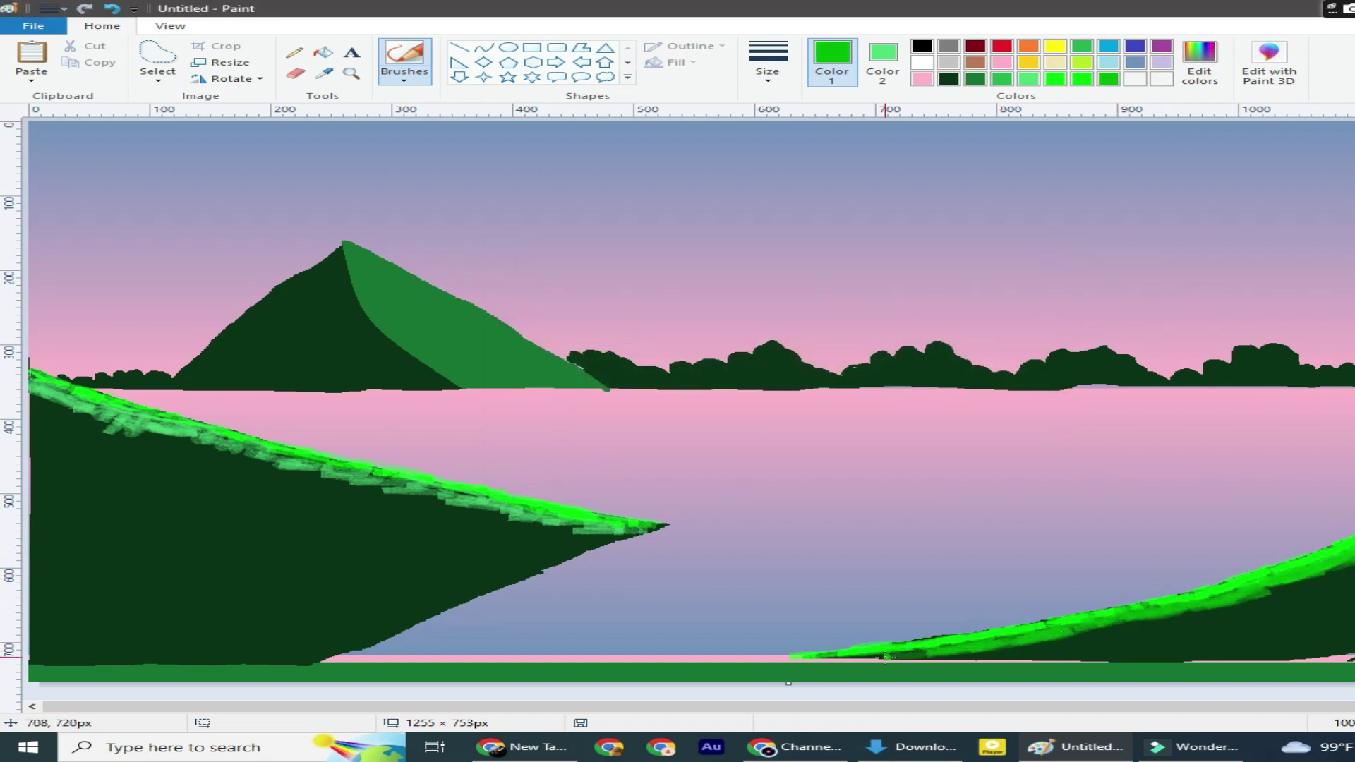
pyautogui.moveTo(30, 392); pyautogui.dragTo(511, 502)
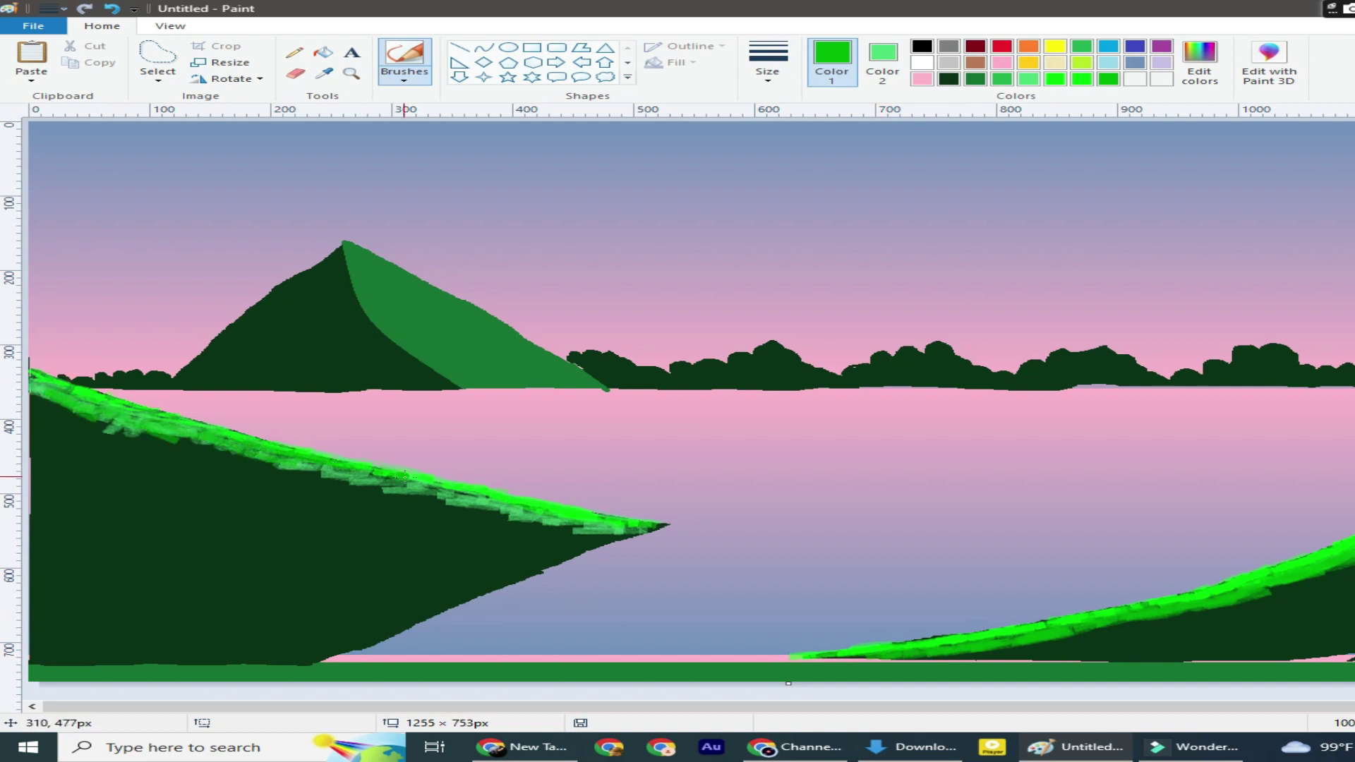
# Switch to the oil brush with a darker green and stroke both hillsides
pyautogui.click(1199, 62)
pyautogui.click(1023, 369)
pyautogui.press('Return')
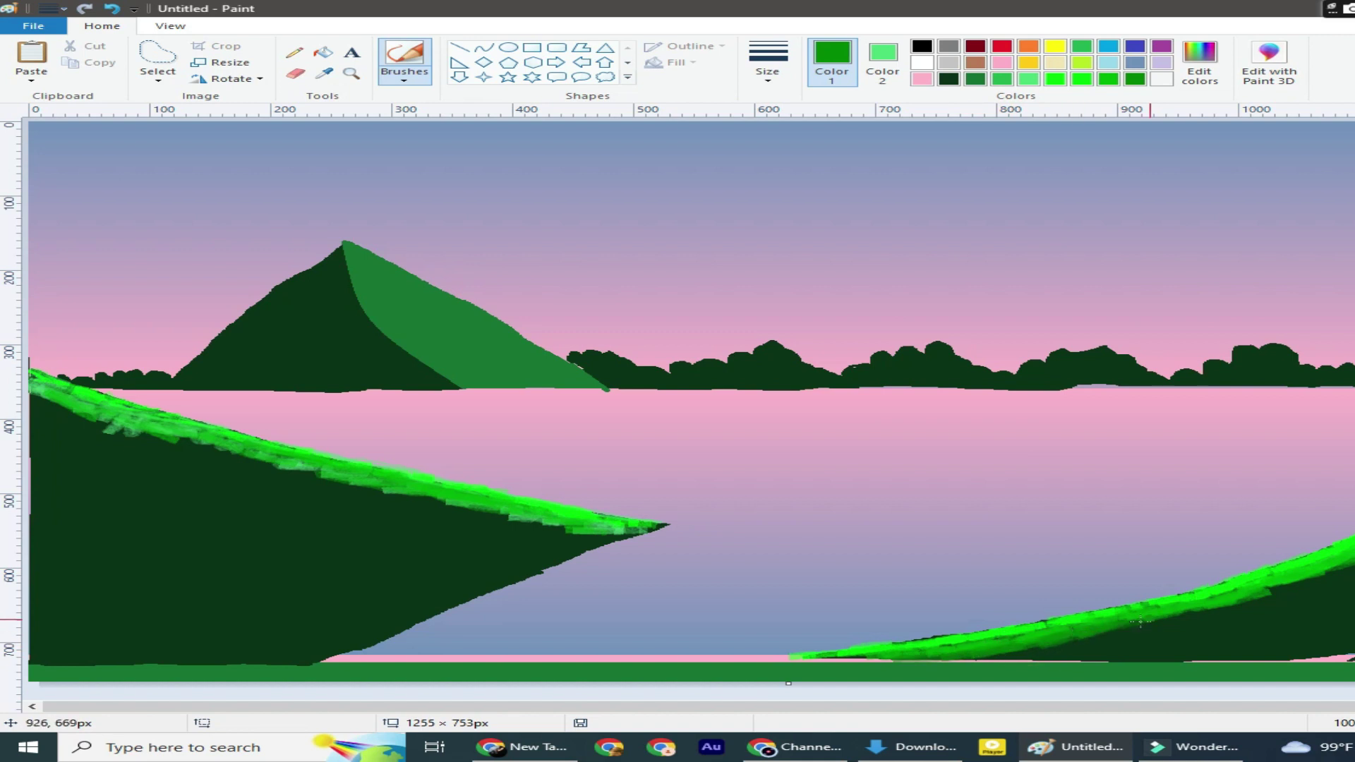
pyautogui.click(404, 80)
pyautogui.click(402, 134)
pyautogui.click(767, 70)
pyautogui.click(819, 141)
pyautogui.moveTo(1226, 609); pyautogui.dragTo(1351, 553)
pyautogui.moveTo(51, 399)
pyautogui.mouseDown()
pyautogui.moveTo(364, 490)
pyautogui.moveTo(631, 525)
pyautogui.mouseUp()
# Shade the left hillside and the right hill's lower edge in progressively darker greens
pyautogui.click(1199, 60)
pyautogui.click(1020, 385)
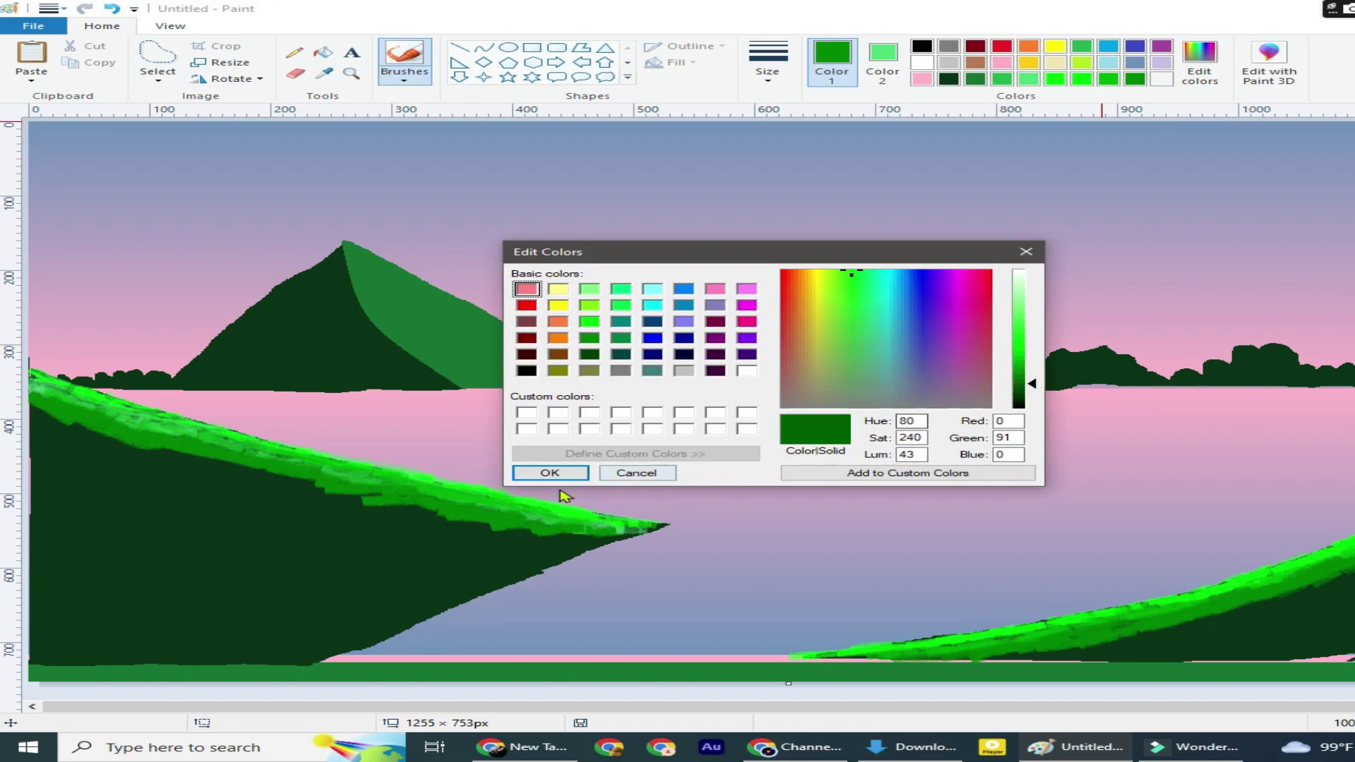
pyautogui.click(548, 472)
pyautogui.moveTo(32, 413)
pyautogui.mouseDown()
pyautogui.moveTo(95, 443)
pyautogui.moveTo(431, 517)
pyautogui.moveTo(635, 531)
pyautogui.mouseUp()
pyautogui.click(1200, 60)
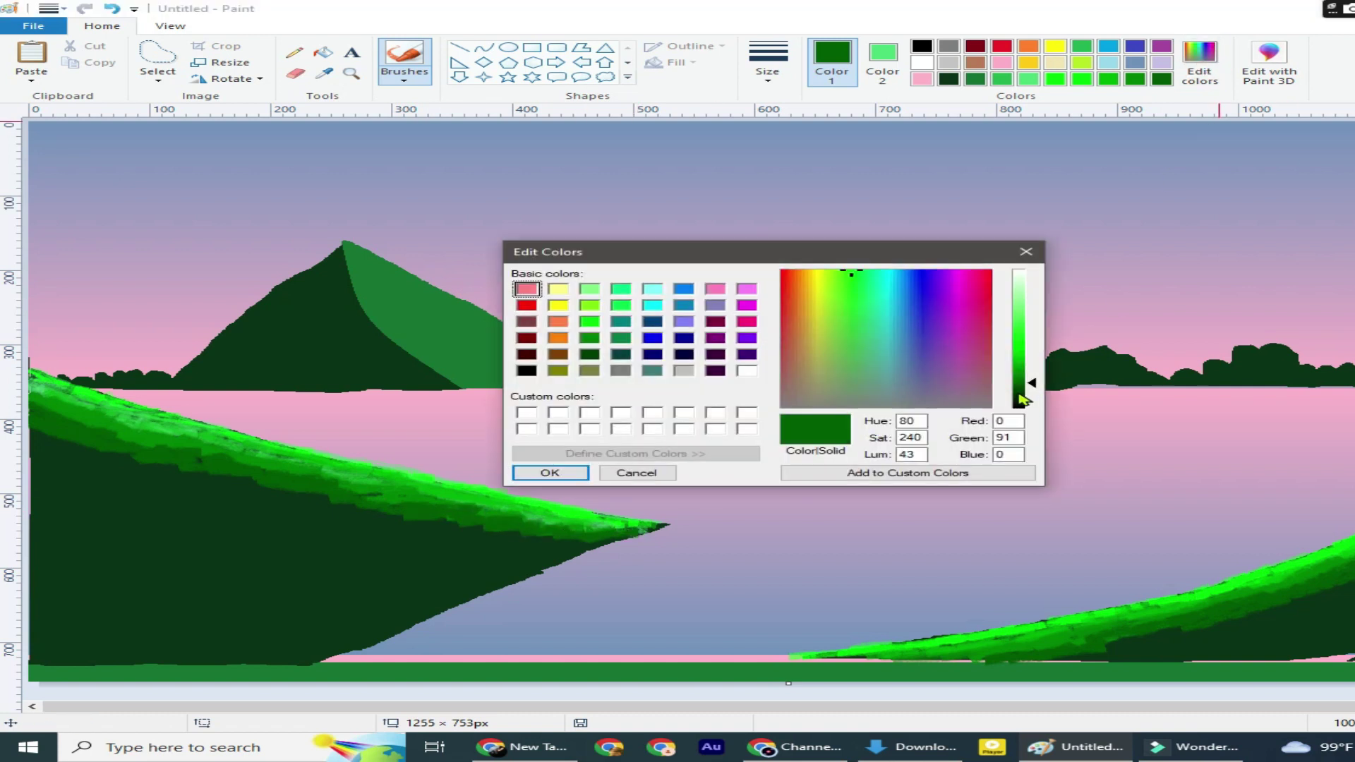
pyautogui.click(1019, 388)
pyautogui.click(547, 472)
pyautogui.moveTo(73, 442); pyautogui.dragTo(94, 448)
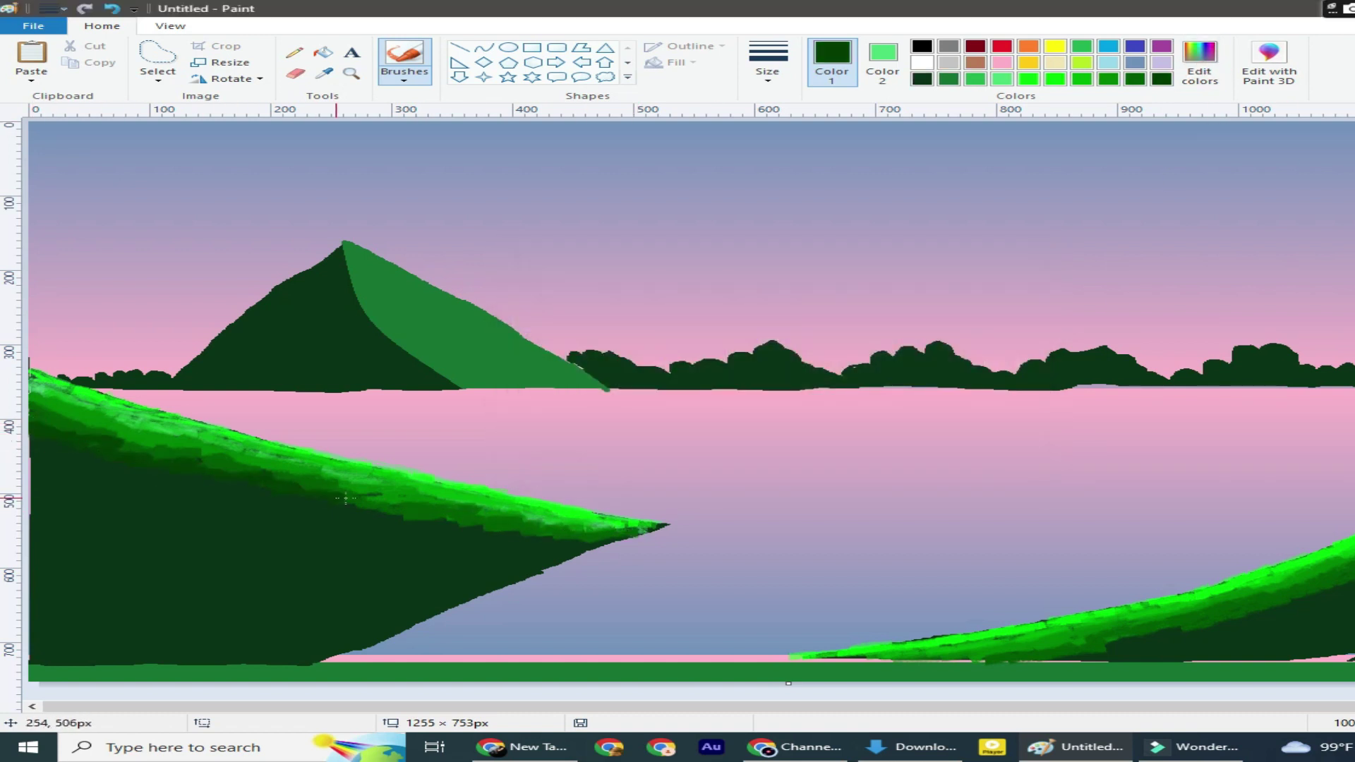
pyautogui.moveTo(1036, 665); pyautogui.dragTo(1069, 655)
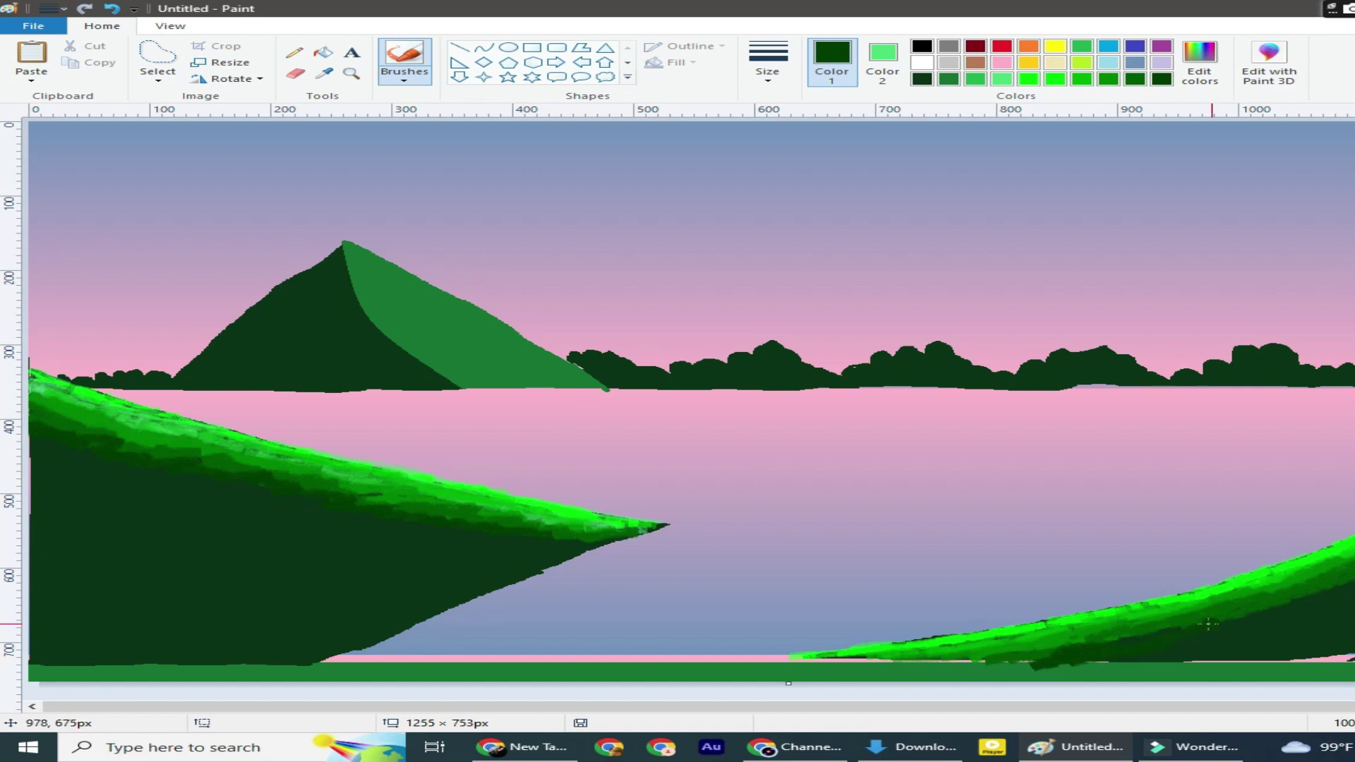
# Sample a dark green from the hillside and darken the right hill's bottom edge
pyautogui.click(1199, 60)
pyautogui.click(1023, 393)
pyautogui.click(548, 472)
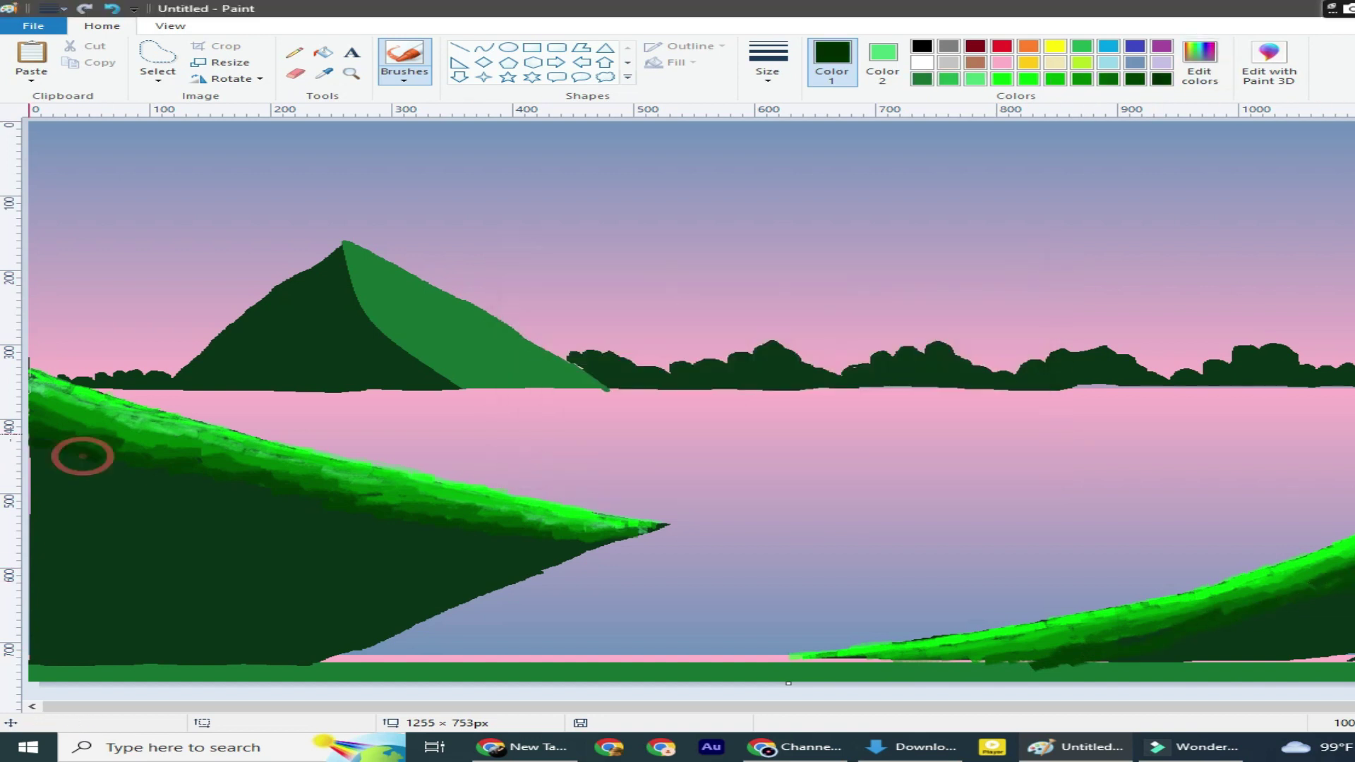
pyautogui.click(324, 73)
pyautogui.click(139, 464)
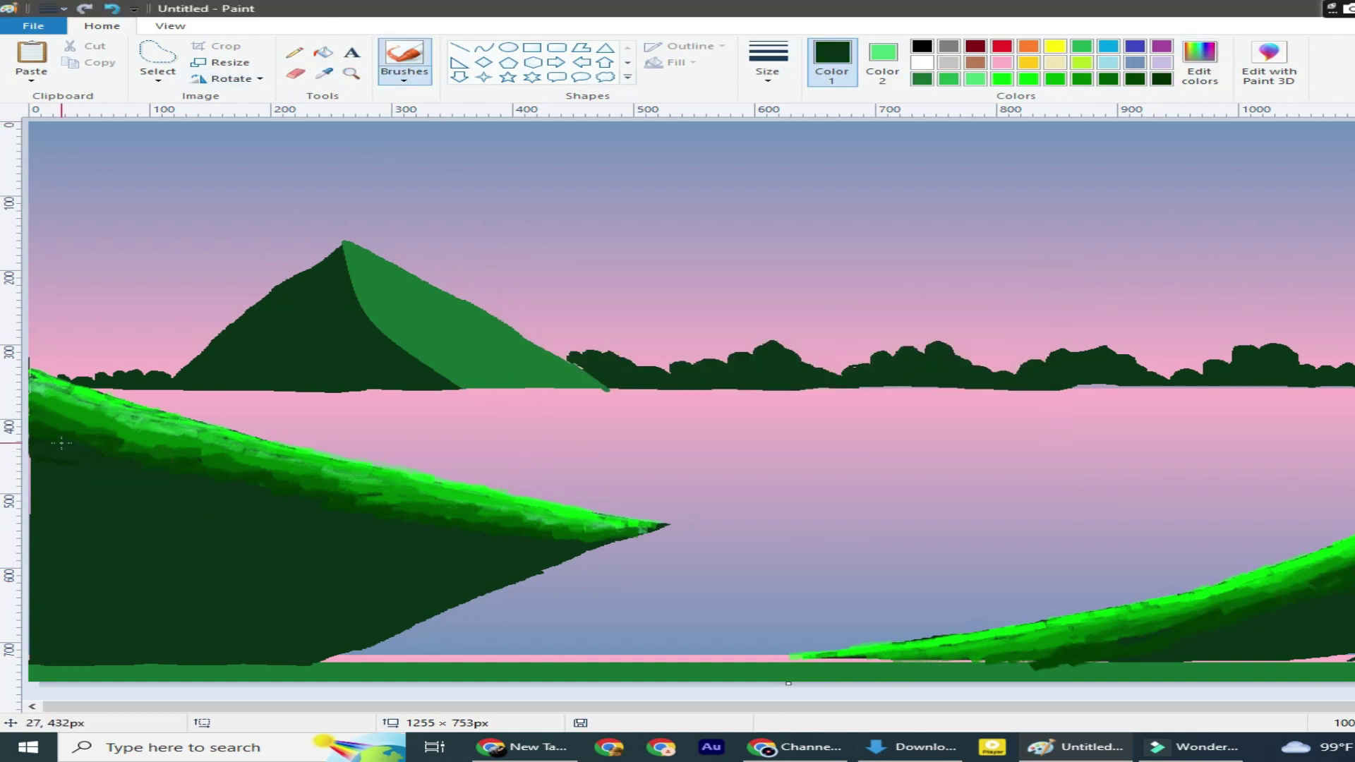
pyautogui.moveTo(1101, 662)
pyautogui.mouseDown()
pyautogui.moveTo(808, 660)
pyautogui.moveTo(1344, 664)
pyautogui.moveTo(1076, 666)
pyautogui.mouseUp()
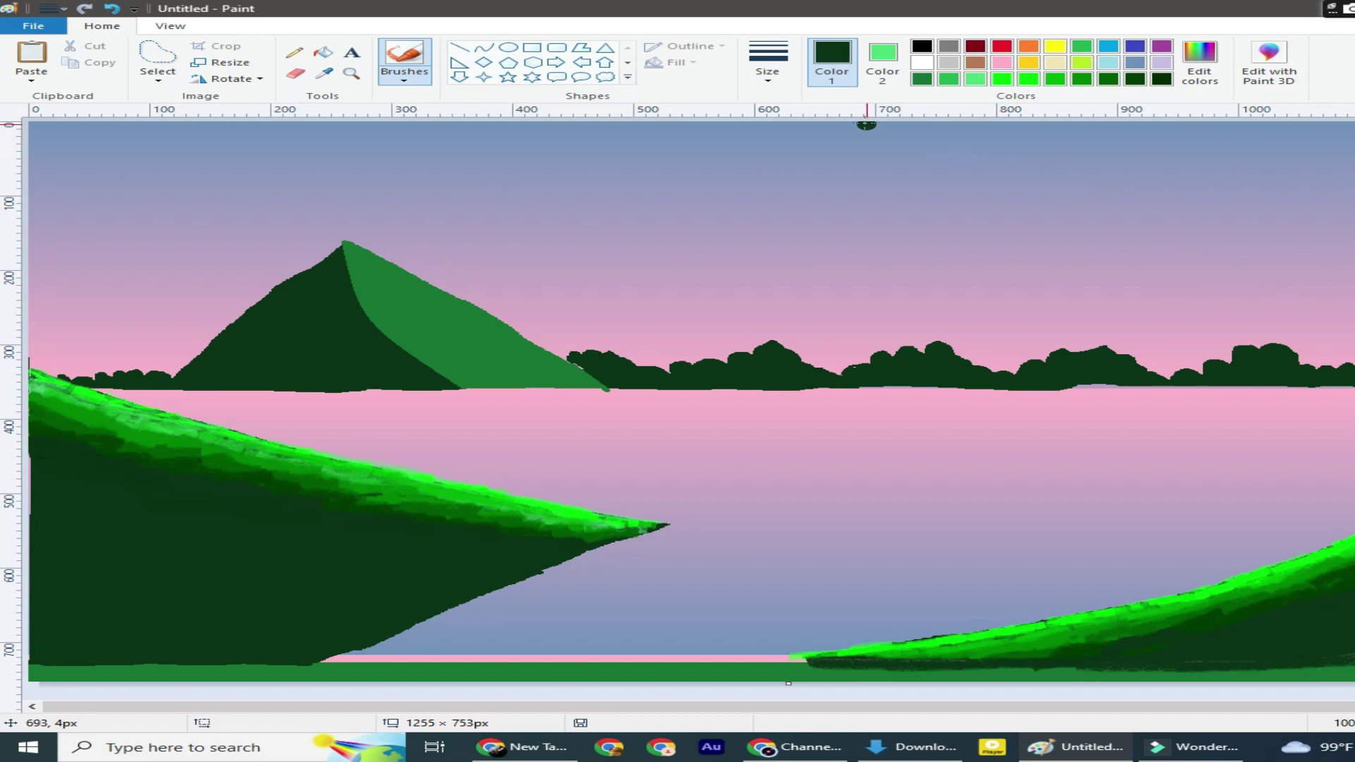
# Mix a dark red in the custom colour editor and set a thicker brush size
pyautogui.doubleClick(831, 62)
pyautogui.click(1019, 406)
pyautogui.click(547, 472)
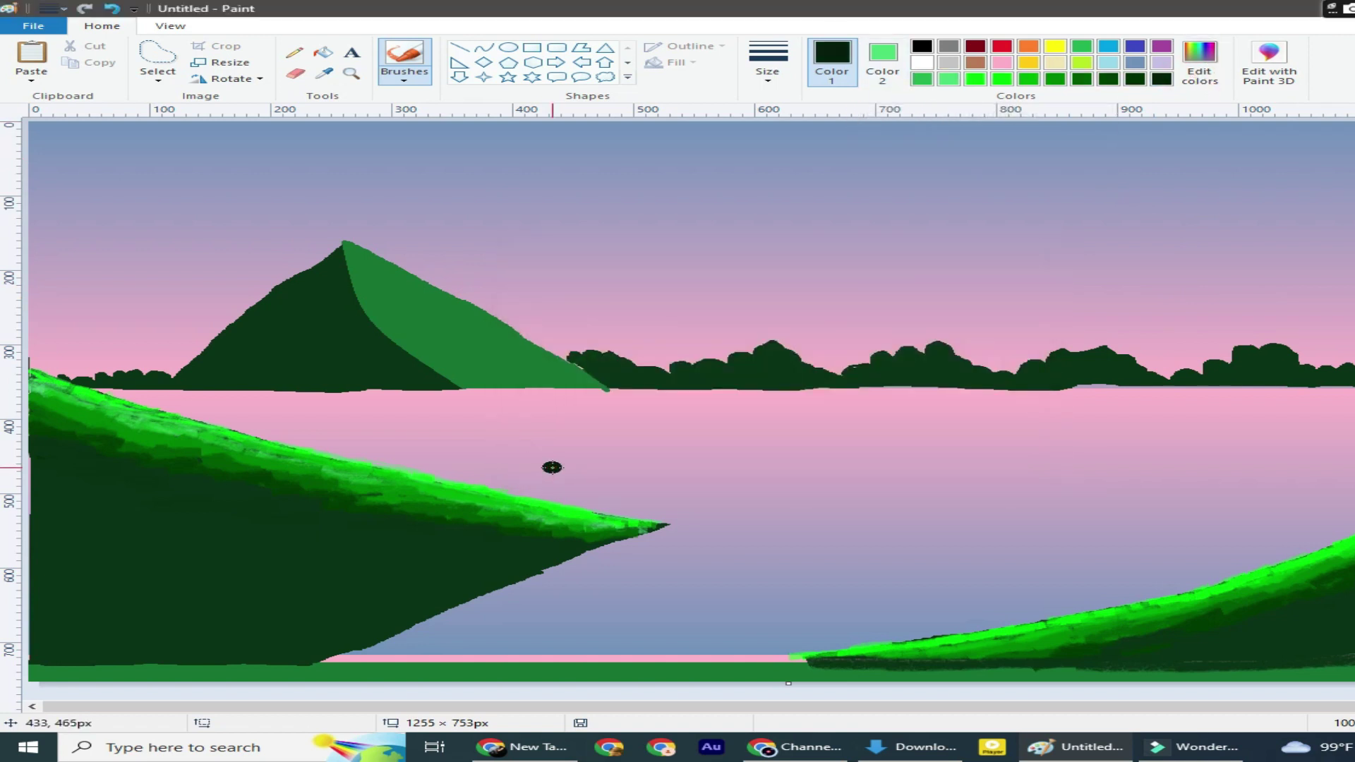
pyautogui.click(1177, 78)
pyautogui.click(1026, 392)
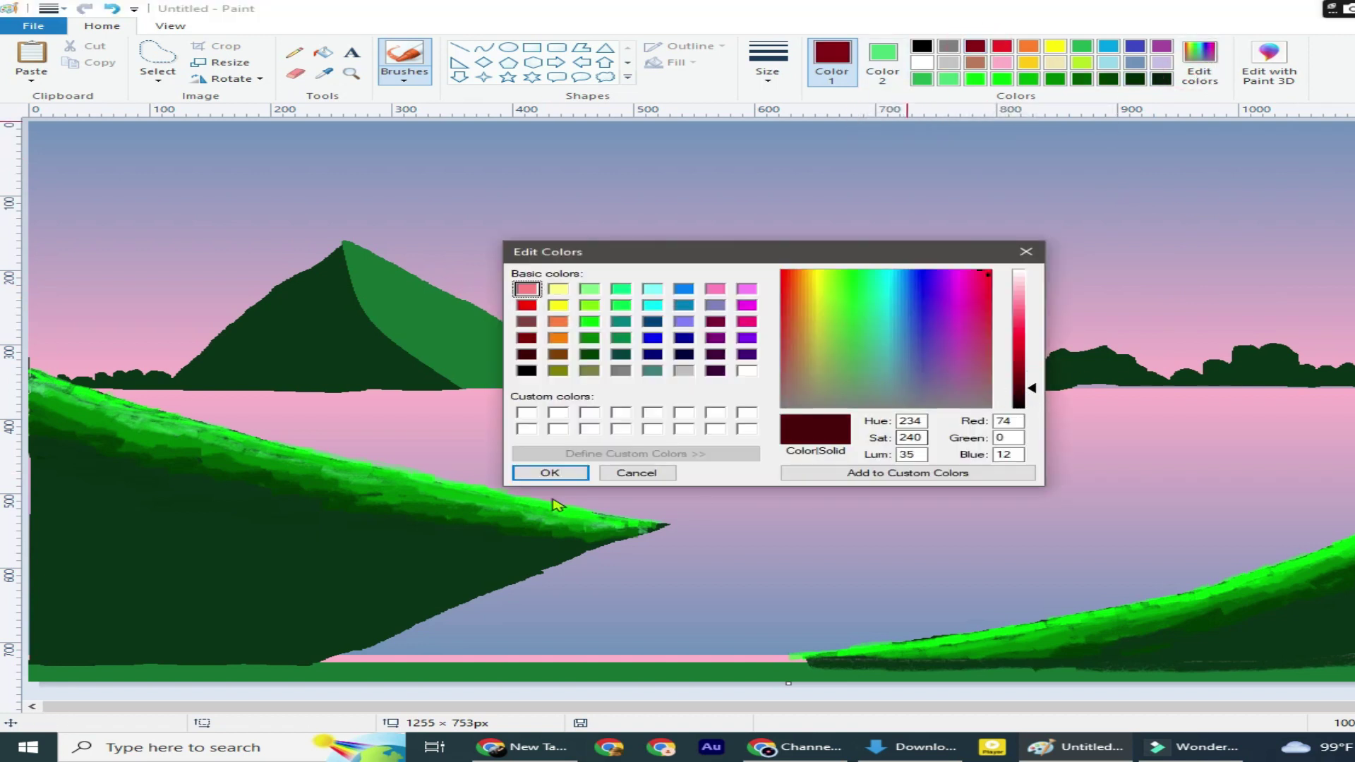
pyautogui.click(547, 472)
pyautogui.click(407, 77)
pyautogui.click(767, 70)
pyautogui.click(810, 199)
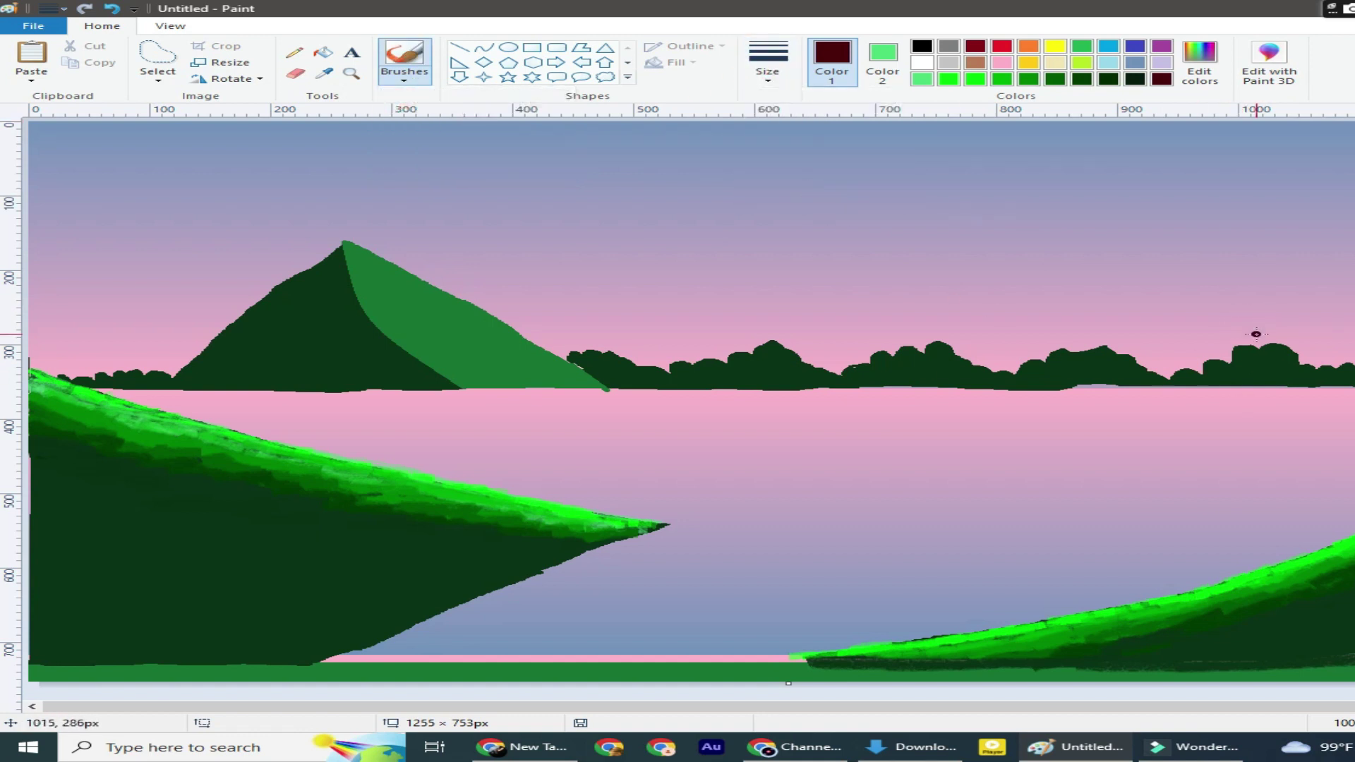
# Paint a dark-red trunk down to the right hill with three branches at its top
pyautogui.moveTo(1219, 356)
pyautogui.mouseDown()
pyautogui.moveTo(1246, 529)
pyautogui.moveTo(1237, 671)
pyautogui.mouseUp()
pyautogui.moveTo(1257, 309); pyautogui.dragTo(1230, 371)
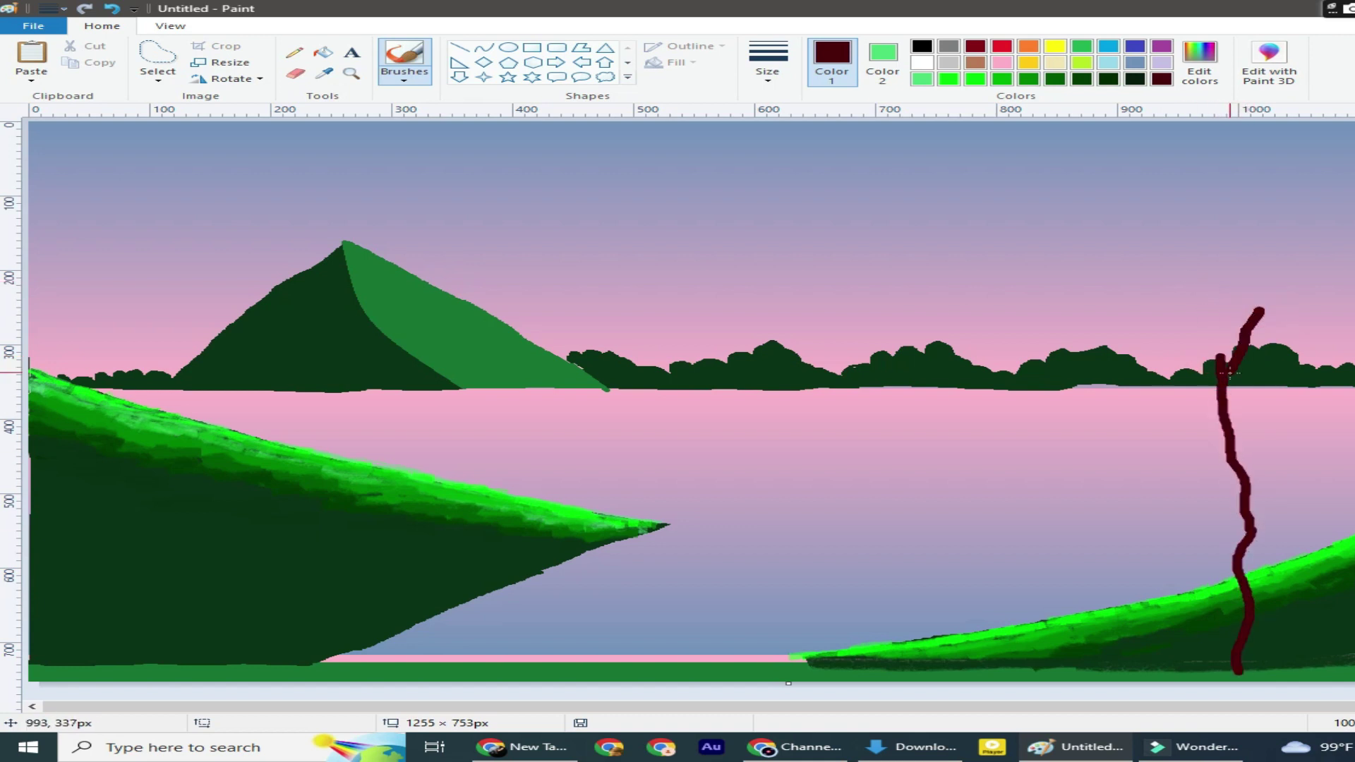
pyautogui.moveTo(1135, 317); pyautogui.dragTo(1220, 387)
pyautogui.moveTo(1185, 248); pyautogui.dragTo(1220, 364)
# Add more left branches, raise the crown, and paint thin sub-branches with a thinner brush
pyautogui.click(767, 63)
pyautogui.click(816, 160)
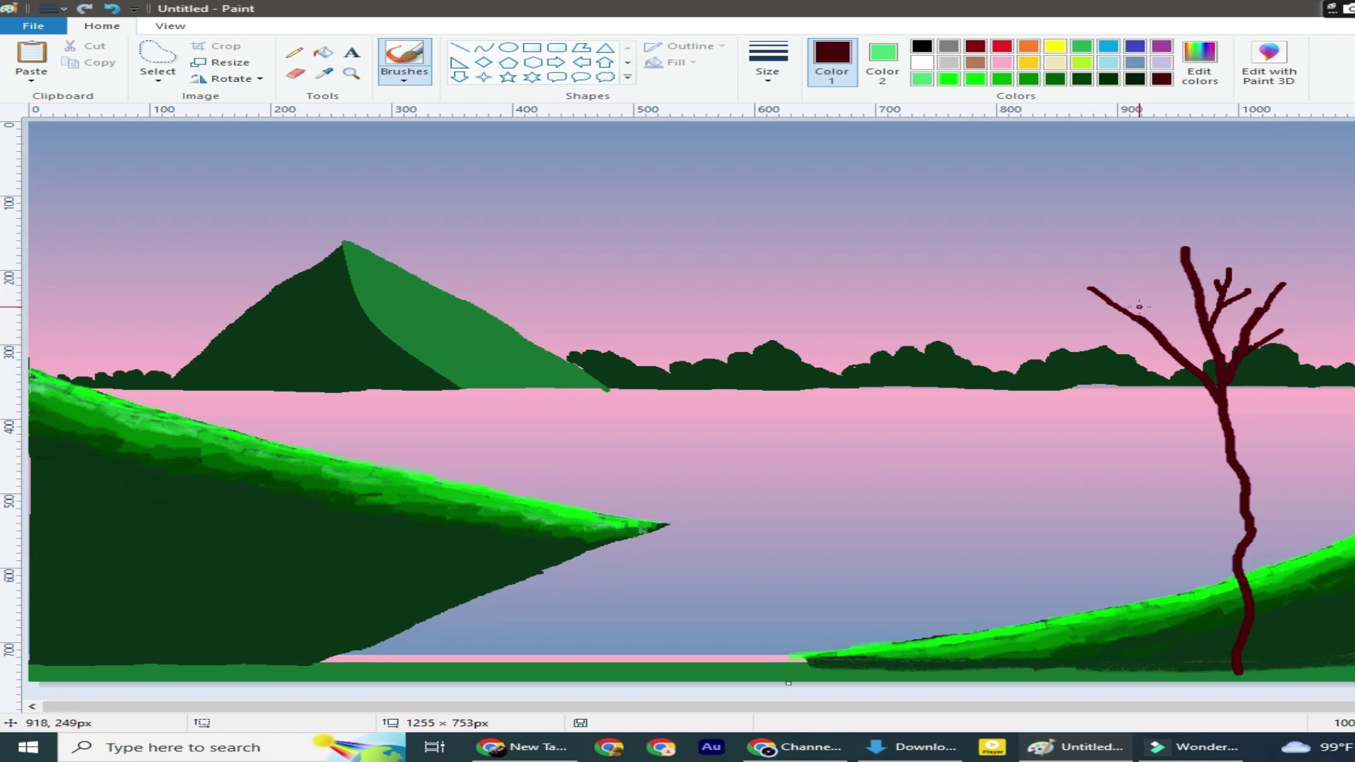
pyautogui.moveTo(1148, 285); pyautogui.dragTo(1174, 353)
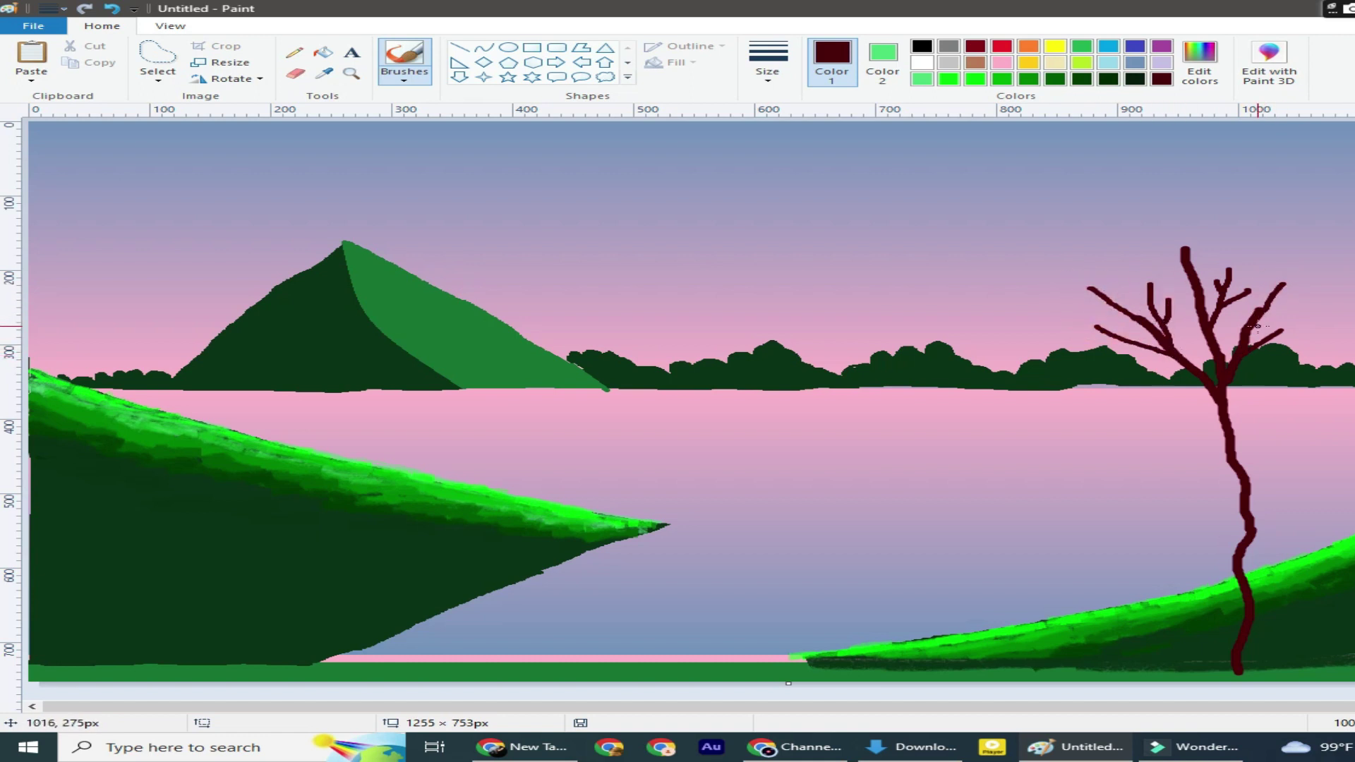
pyautogui.moveTo(1188, 233); pyautogui.dragTo(1185, 251)
pyautogui.click(767, 63)
pyautogui.click(816, 160)
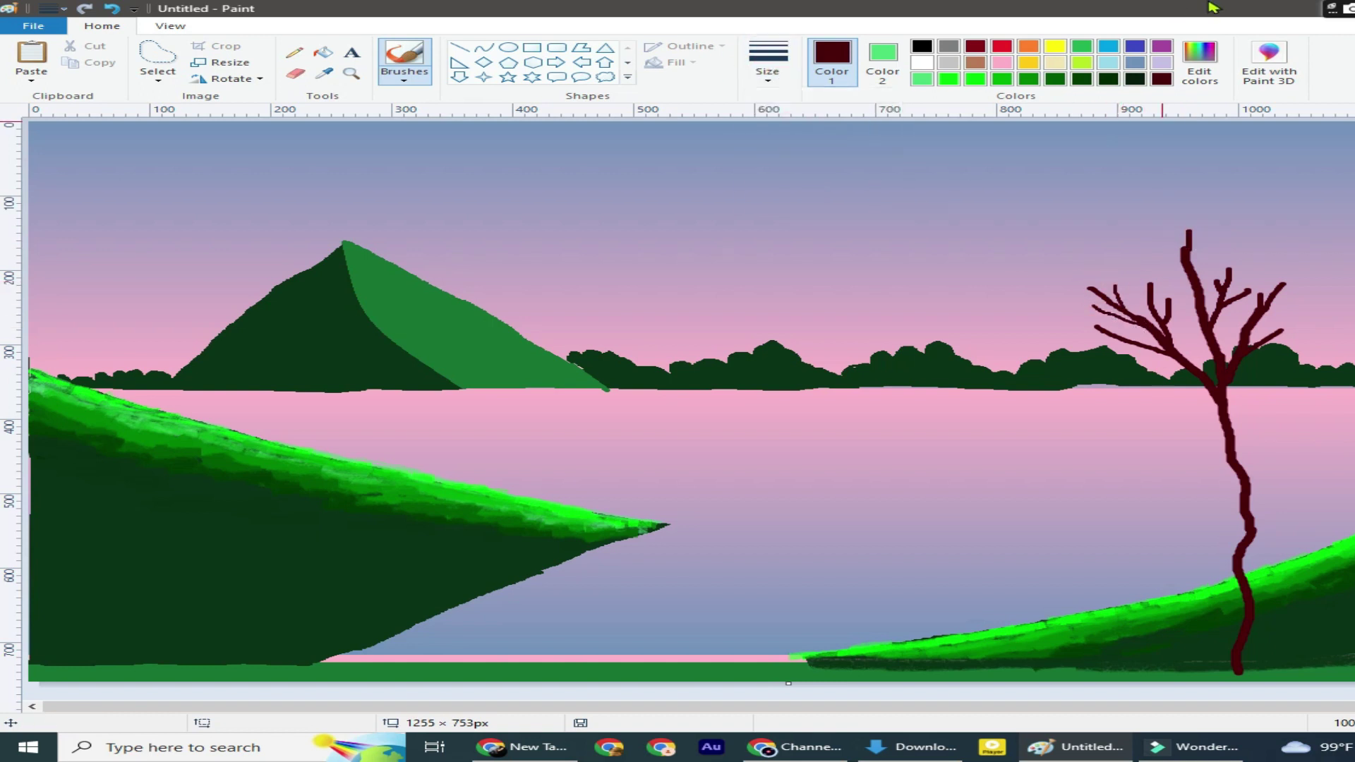
pyautogui.moveTo(1194, 284); pyautogui.dragTo(1163, 272)
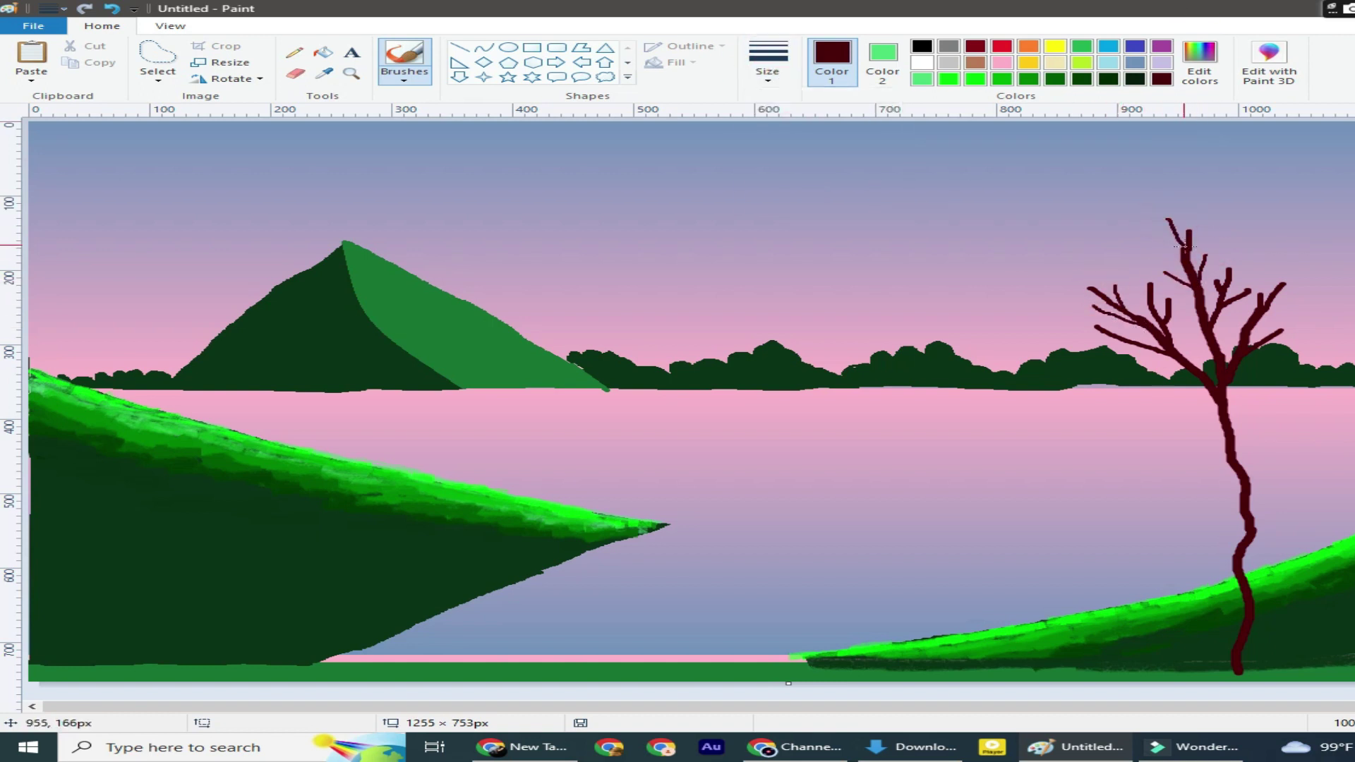
pyautogui.moveTo(1279, 316); pyautogui.dragTo(1265, 339)
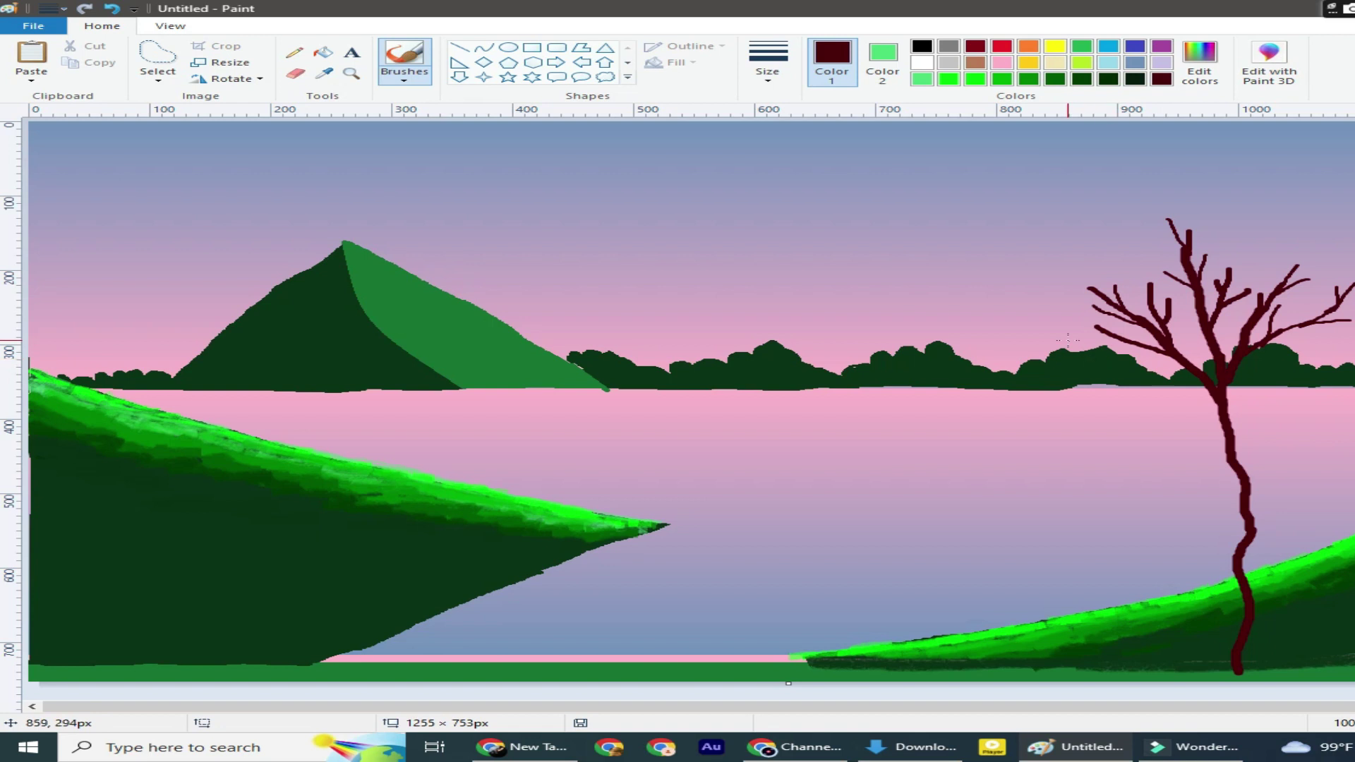
# Finish a right-tree branch, then paint a small trunk on the left hill and extend its top
pyautogui.moveTo(1114, 253); pyautogui.dragTo(1148, 298)
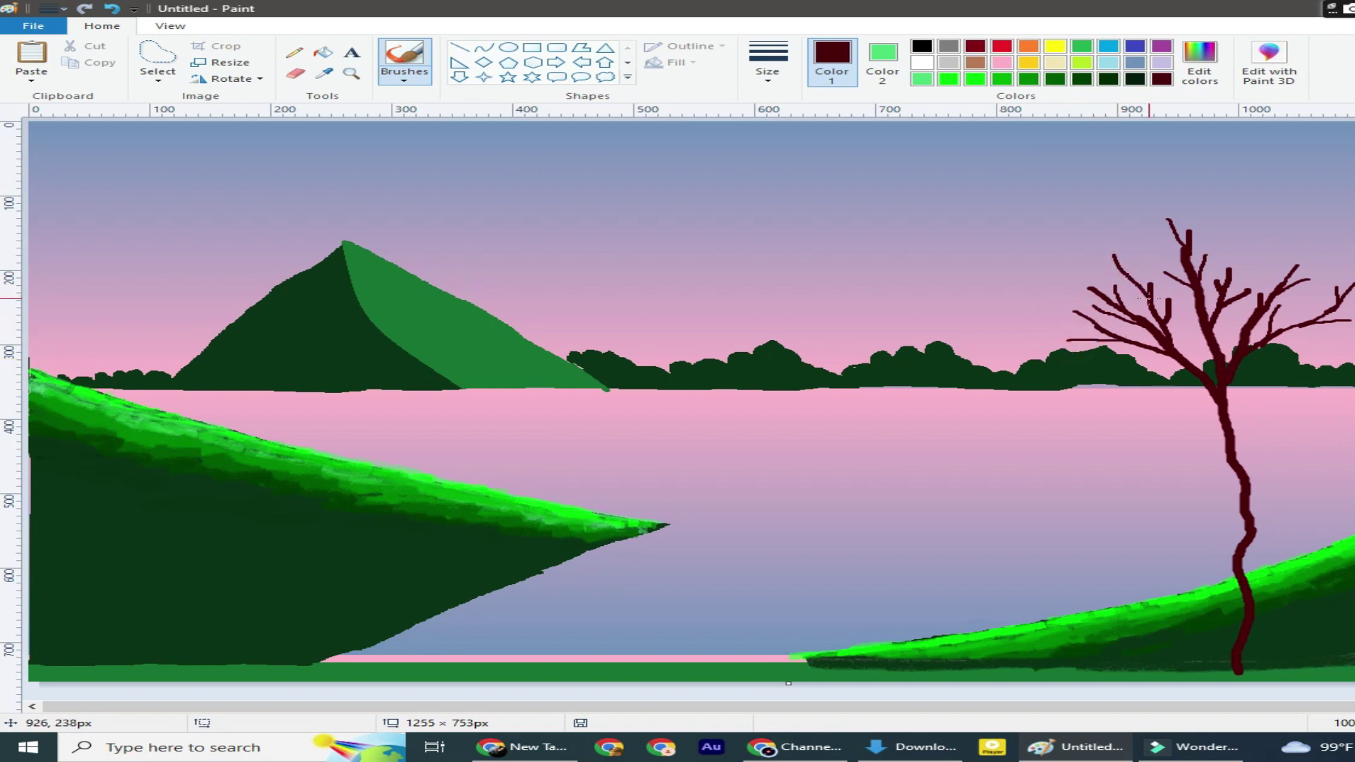
pyautogui.click(773, 79)
pyautogui.click(818, 191)
pyautogui.moveTo(122, 304); pyautogui.dragTo(127, 376)
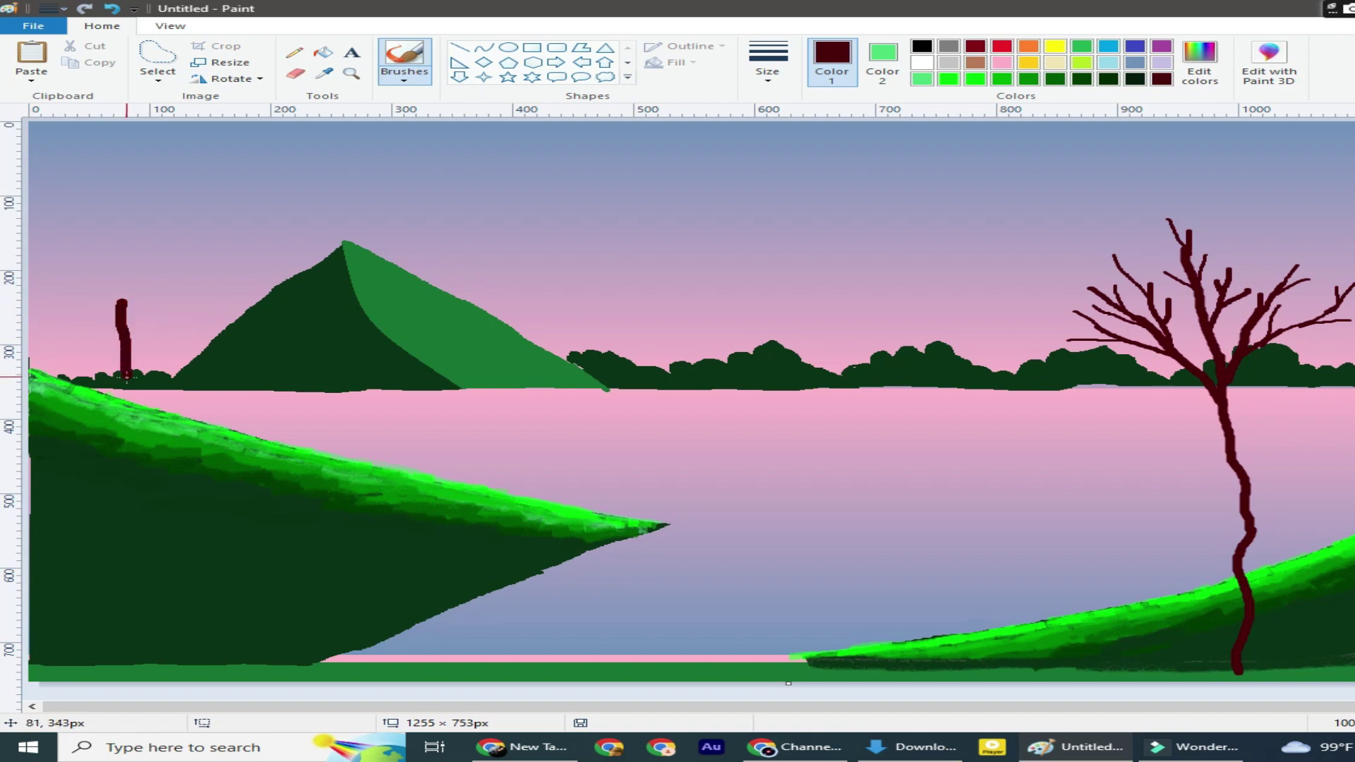
pyautogui.click(768, 64)
pyautogui.click(823, 188)
pyautogui.moveTo(124, 302); pyautogui.dragTo(129, 288)
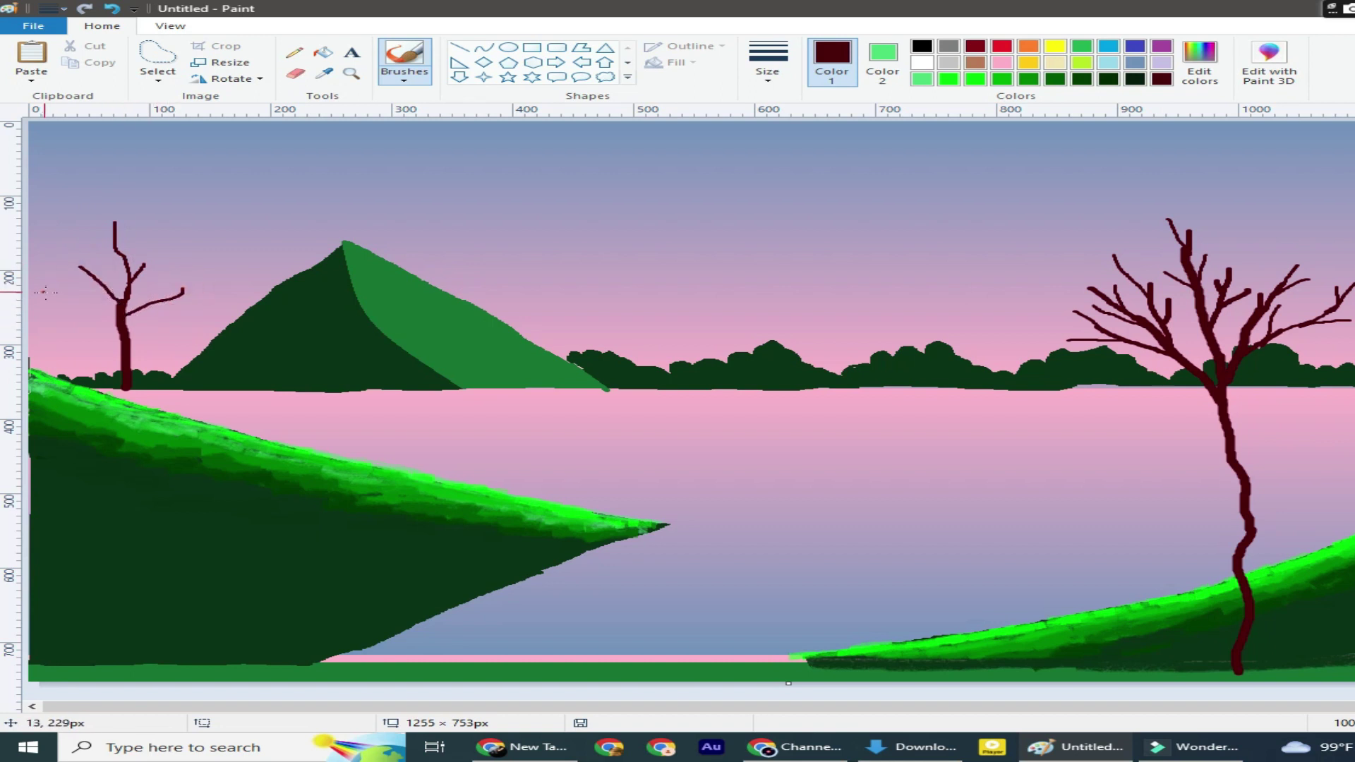
# Add a diagonal branch and a short thin branch to the small left tree
pyautogui.moveTo(79, 293); pyautogui.dragTo(104, 314)
pyautogui.click(768, 64)
pyautogui.click(822, 189)
pyautogui.moveTo(167, 242)
pyautogui.mouseDown()
pyautogui.moveTo(154, 252)
pyautogui.moveTo(199, 277)
pyautogui.mouseUp()
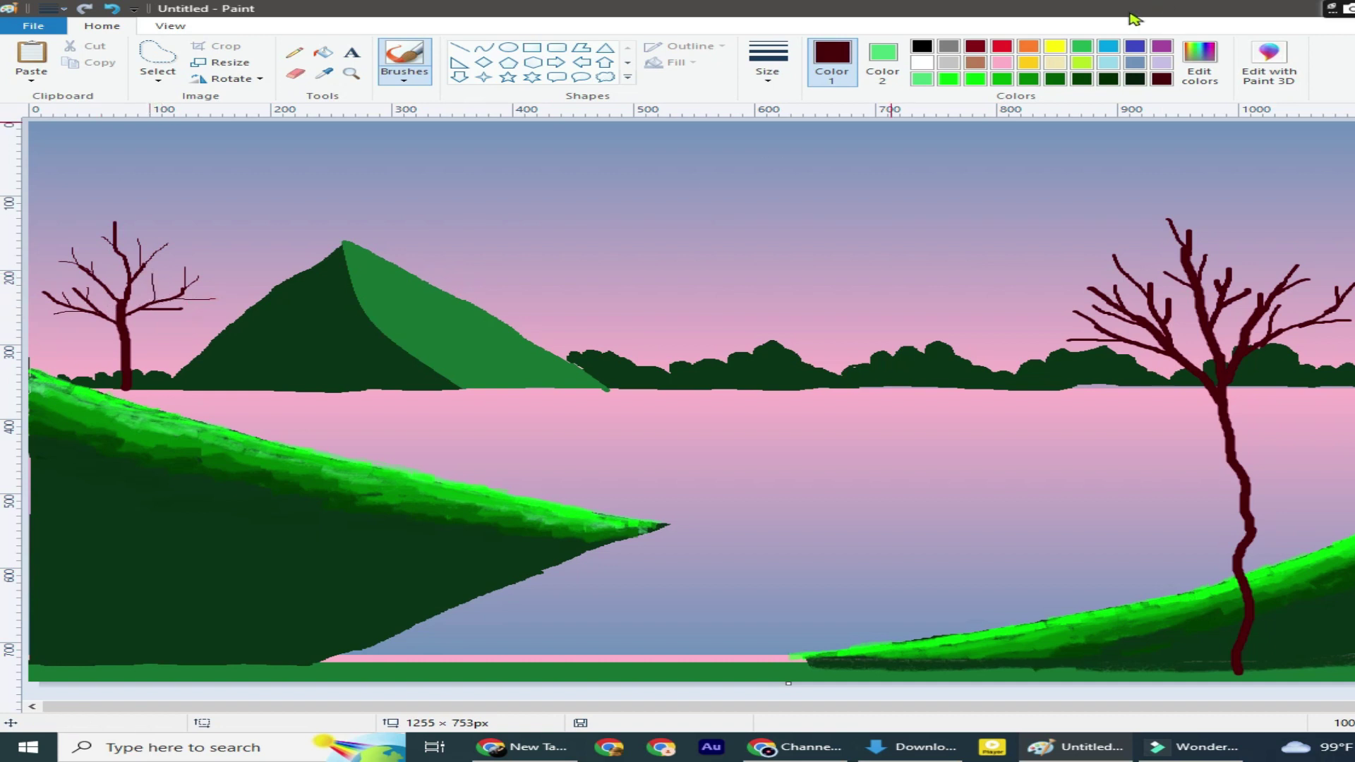
# Airbrush a magenta blossom canopy over the right tree's branches
pyautogui.click(1001, 62)
pyautogui.click(1200, 56)
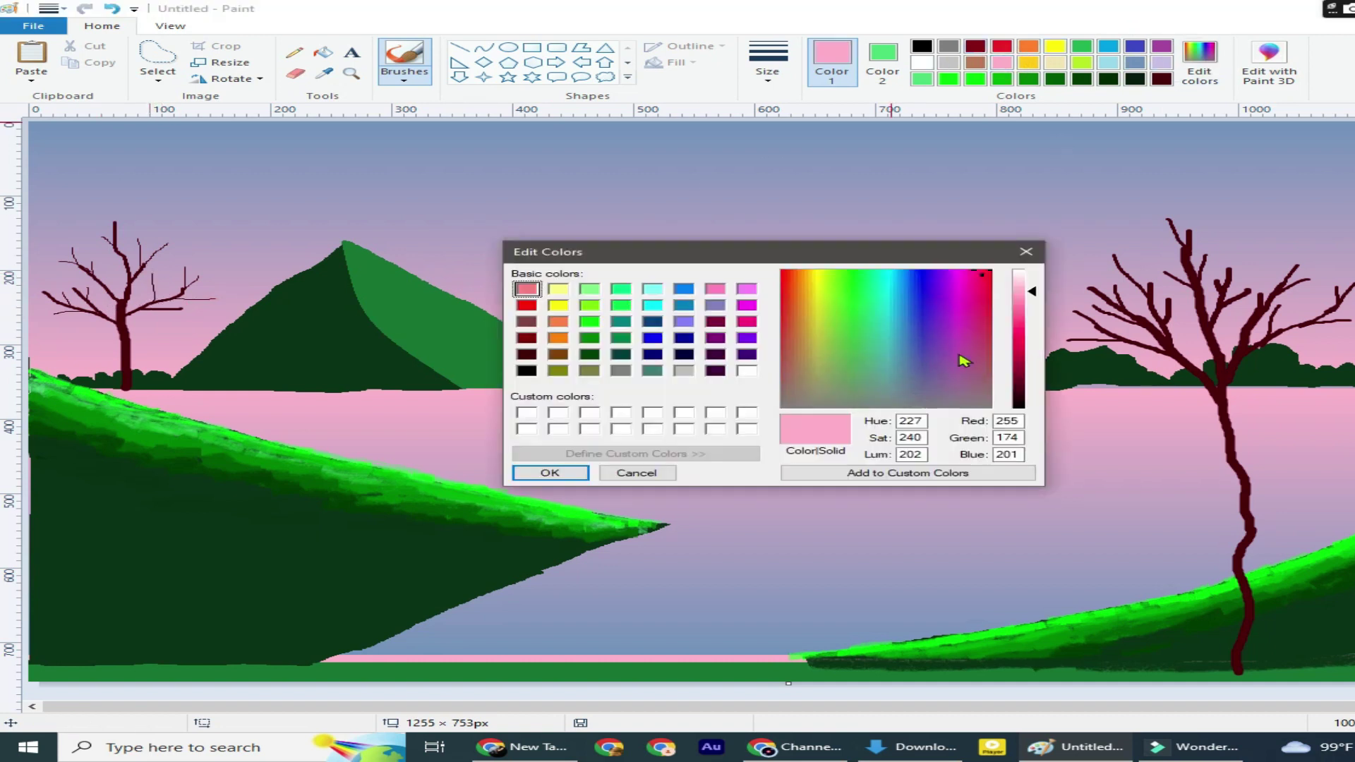
pyautogui.click(747, 306)
pyautogui.click(547, 473)
pyautogui.click(404, 63)
pyautogui.click(539, 113)
pyautogui.click(767, 64)
pyautogui.click(811, 191)
pyautogui.moveTo(1198, 270)
pyautogui.mouseDown()
pyautogui.moveTo(1186, 226)
pyautogui.moveTo(1059, 324)
pyautogui.moveTo(1306, 289)
pyautogui.moveTo(1023, 339)
pyautogui.moveTo(1185, 191)
pyautogui.moveTo(1333, 296)
pyautogui.moveTo(1263, 240)
pyautogui.moveTo(1255, 279)
pyautogui.moveTo(1108, 311)
pyautogui.moveTo(1100, 261)
pyautogui.moveTo(1200, 226)
pyautogui.moveTo(1235, 291)
pyautogui.moveTo(1313, 328)
pyautogui.moveTo(1016, 338)
pyautogui.moveTo(1066, 316)
pyautogui.moveTo(1044, 271)
pyautogui.moveTo(1143, 211)
pyautogui.moveTo(1263, 233)
pyautogui.moveTo(1203, 272)
pyautogui.moveTo(1242, 325)
pyautogui.moveTo(1200, 324)
pyautogui.moveTo(1290, 330)
pyautogui.moveTo(1171, 265)
pyautogui.moveTo(1129, 282)
pyautogui.moveTo(1312, 303)
pyautogui.moveTo(1162, 293)
pyautogui.moveTo(1270, 282)
pyautogui.moveTo(1250, 307)
pyautogui.mouseUp()
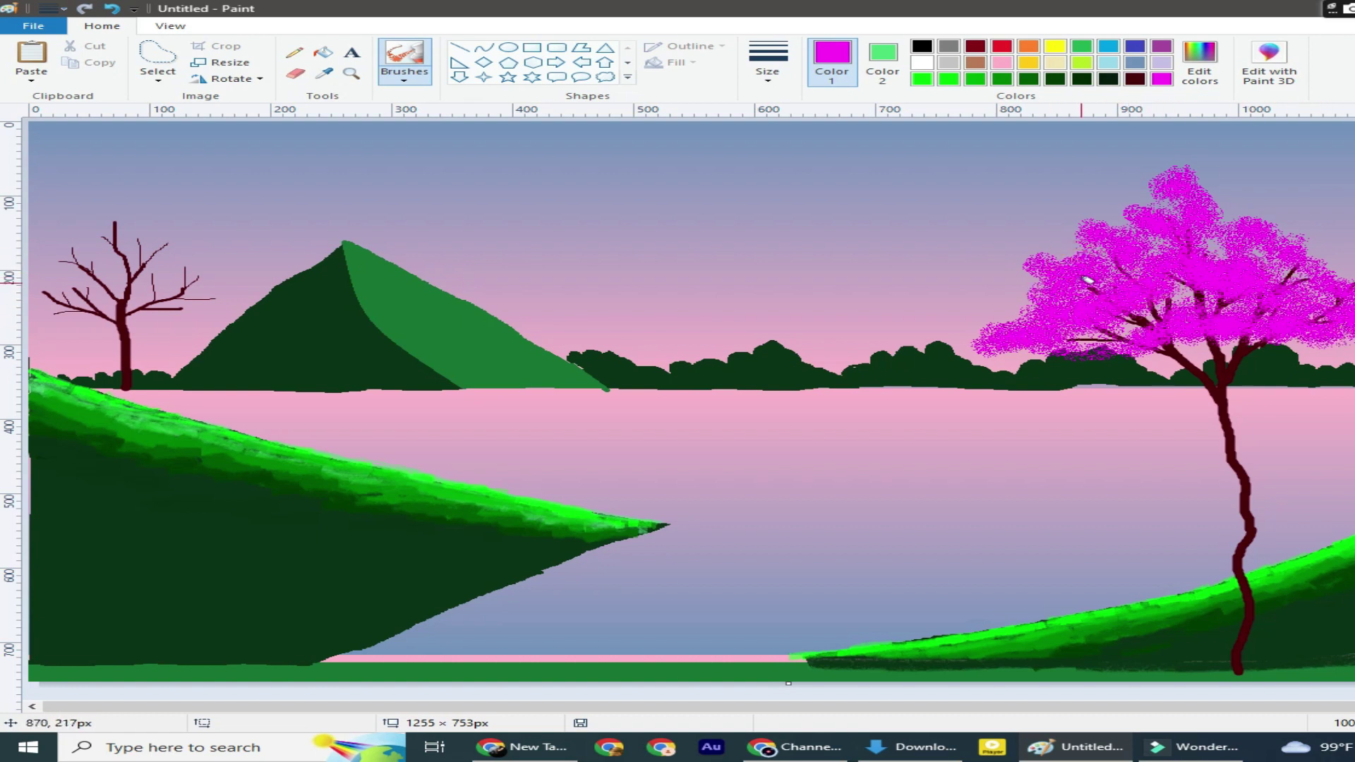
# Mix a darker magenta and dab shading across the canopy
pyautogui.click(1199, 60)
pyautogui.click(1024, 328)
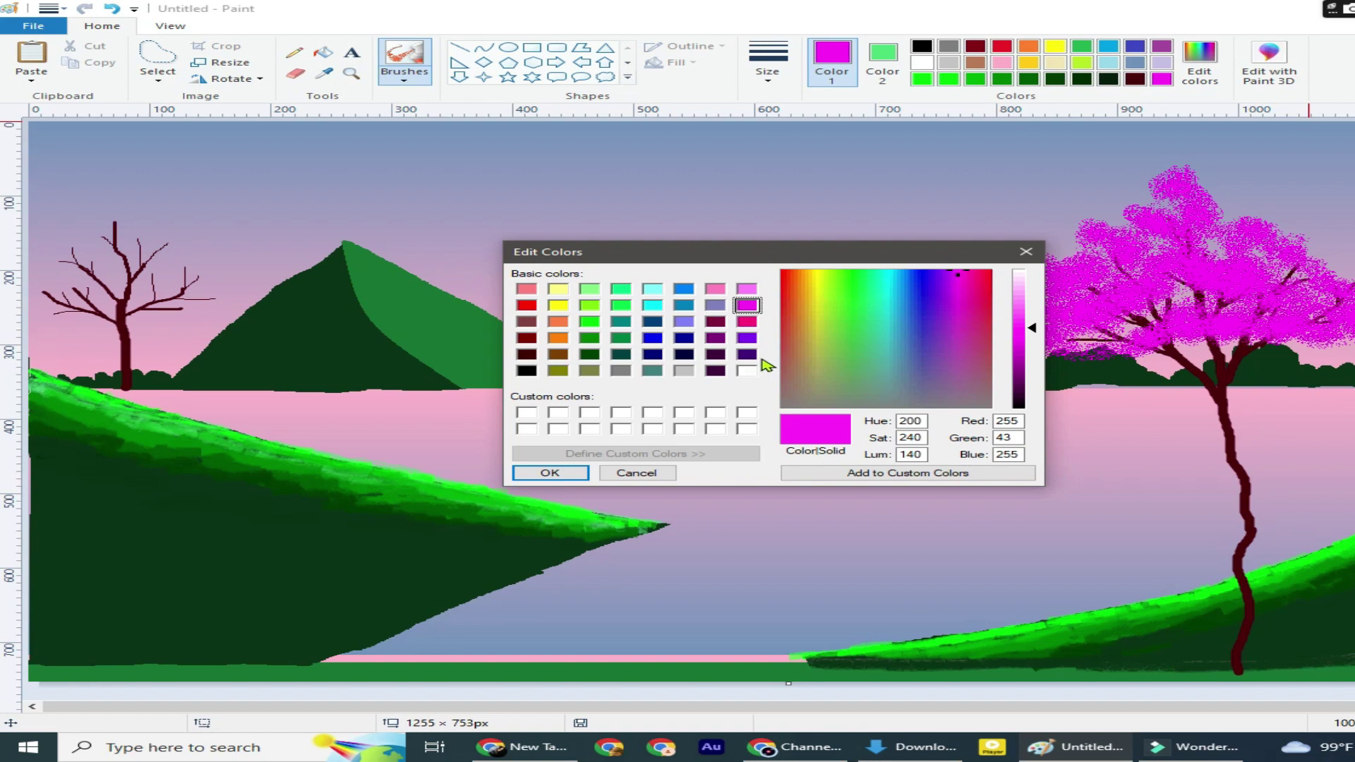
pyautogui.moveTo(1021, 385); pyautogui.dragTo(1020, 355)
pyautogui.click(550, 472)
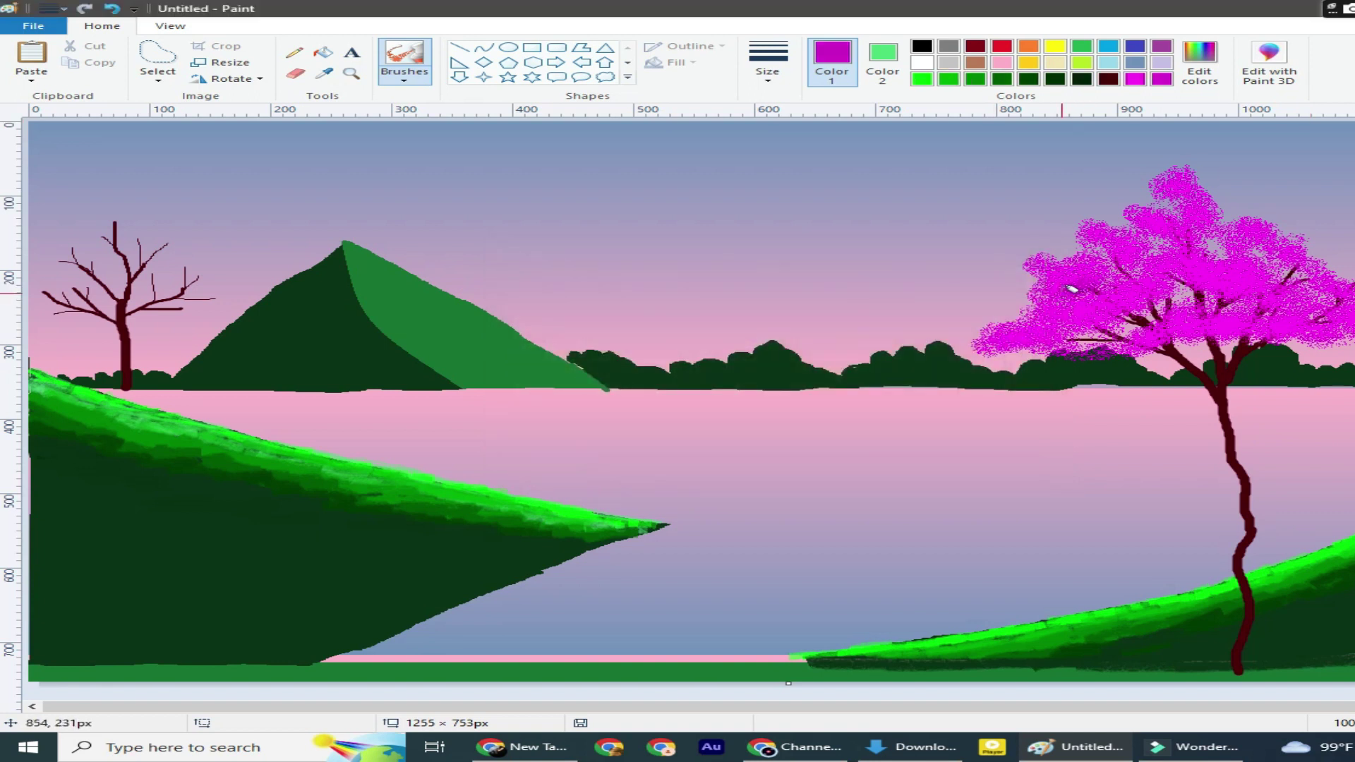
pyautogui.moveTo(1198, 228)
pyautogui.mouseDown()
pyautogui.moveTo(1236, 298)
pyautogui.moveTo(1223, 333)
pyautogui.moveTo(1327, 311)
pyautogui.mouseUp()
pyautogui.click(1199, 60)
pyautogui.press('Return')
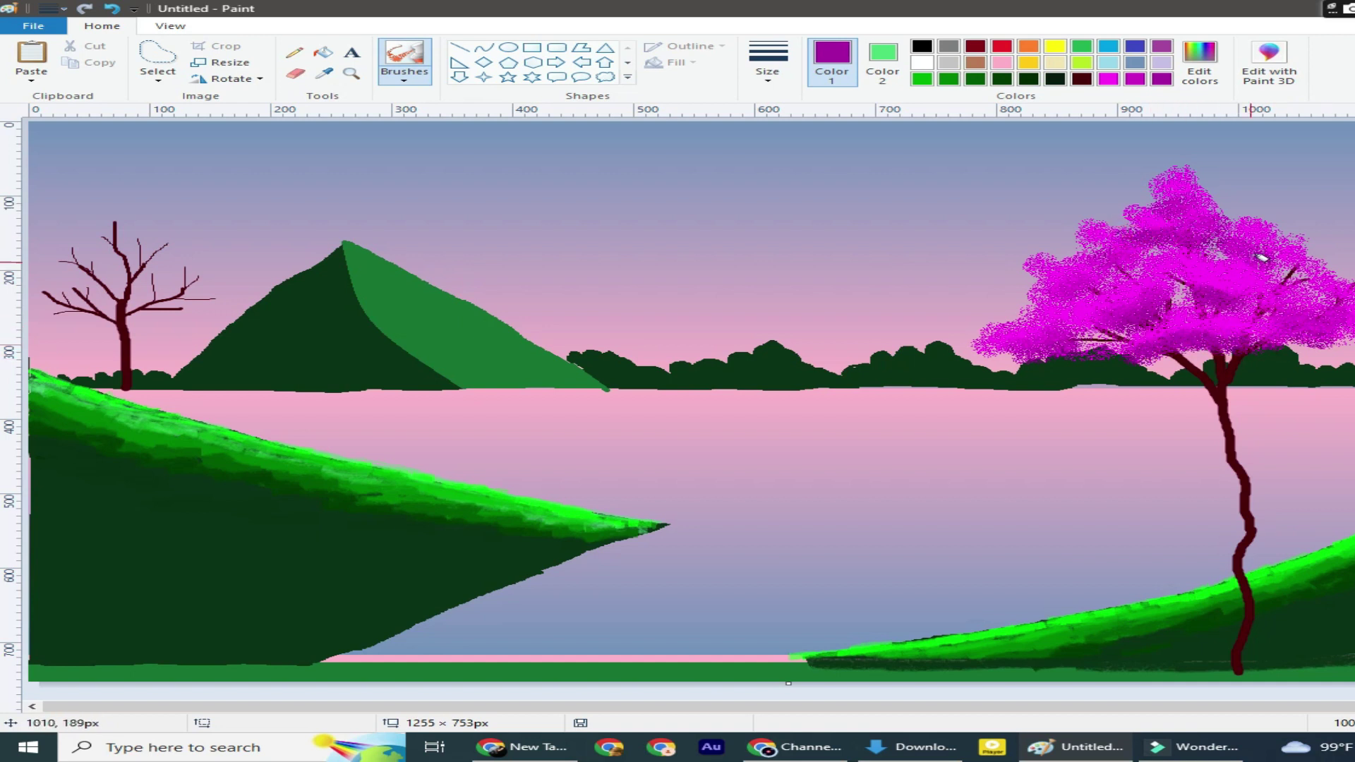
# Shade the canopy dark purple, then extend its top and left side in bright magenta
pyautogui.click(1199, 60)
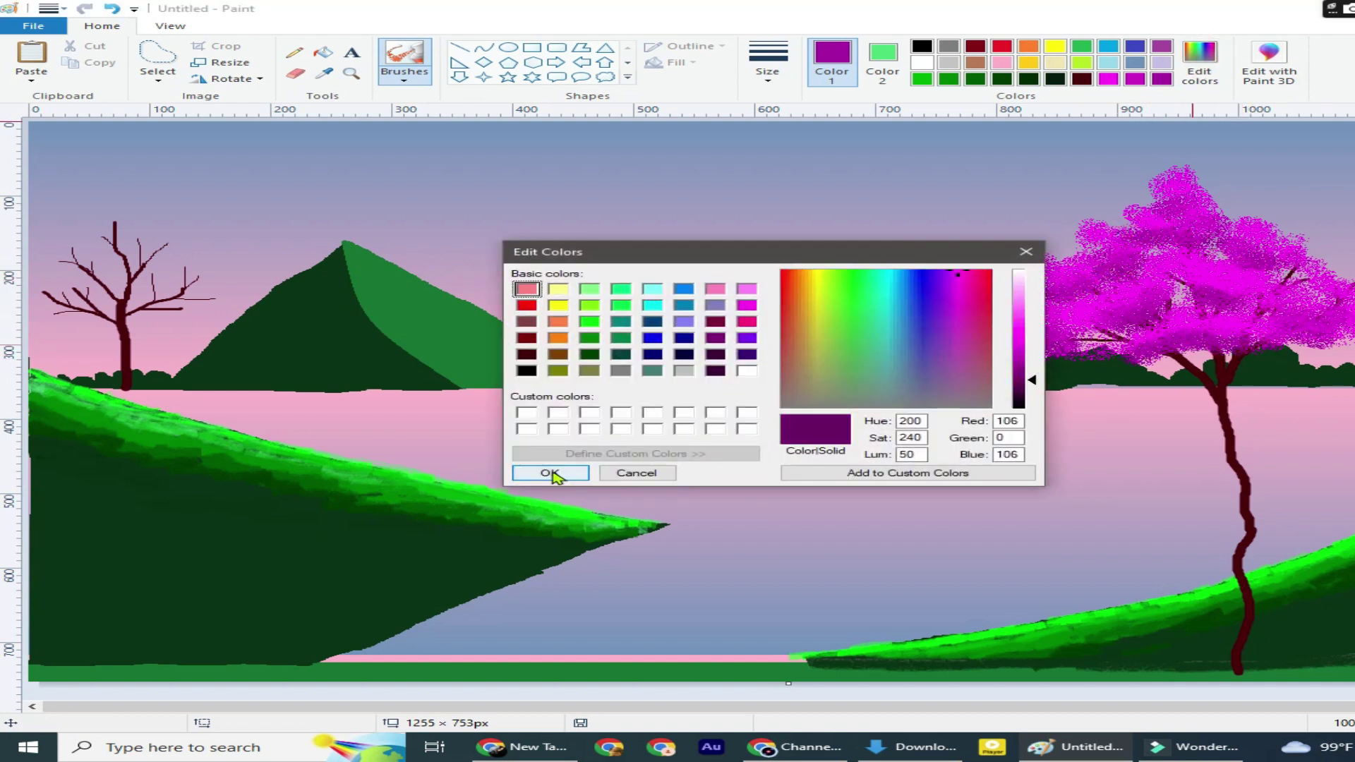
pyautogui.click(549, 473)
pyautogui.moveTo(1055, 331)
pyautogui.mouseDown()
pyautogui.moveTo(1320, 322)
pyautogui.moveTo(1243, 252)
pyautogui.moveTo(1230, 301)
pyautogui.mouseUp()
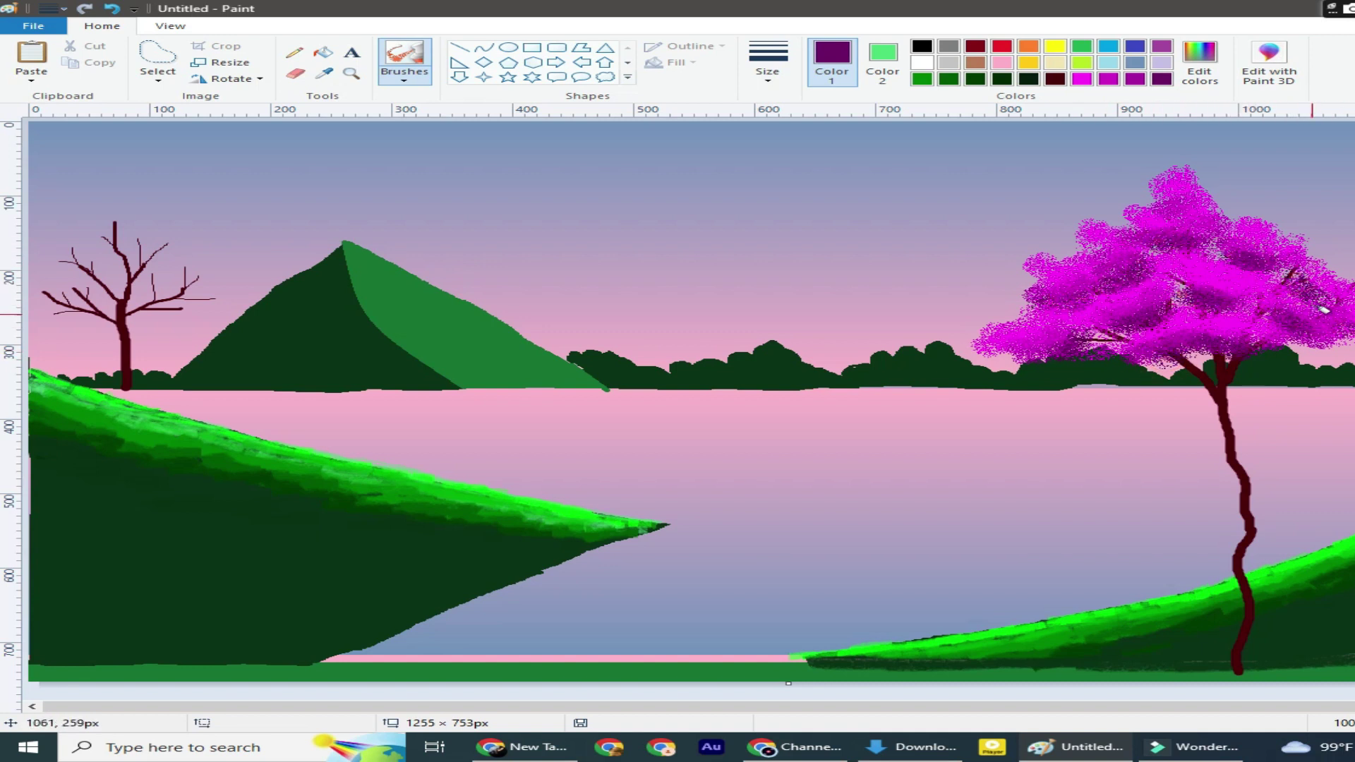
pyautogui.click(1082, 78)
pyautogui.moveTo(1186, 219)
pyautogui.mouseDown()
pyautogui.moveTo(1157, 195)
pyautogui.moveTo(1205, 162)
pyautogui.moveTo(1136, 187)
pyautogui.moveTo(1291, 233)
pyautogui.moveTo(1347, 282)
pyautogui.mouseUp()
pyautogui.moveTo(1091, 238)
pyautogui.mouseDown()
pyautogui.moveTo(1016, 283)
pyautogui.moveTo(988, 325)
pyautogui.moveTo(1003, 340)
pyautogui.mouseUp()
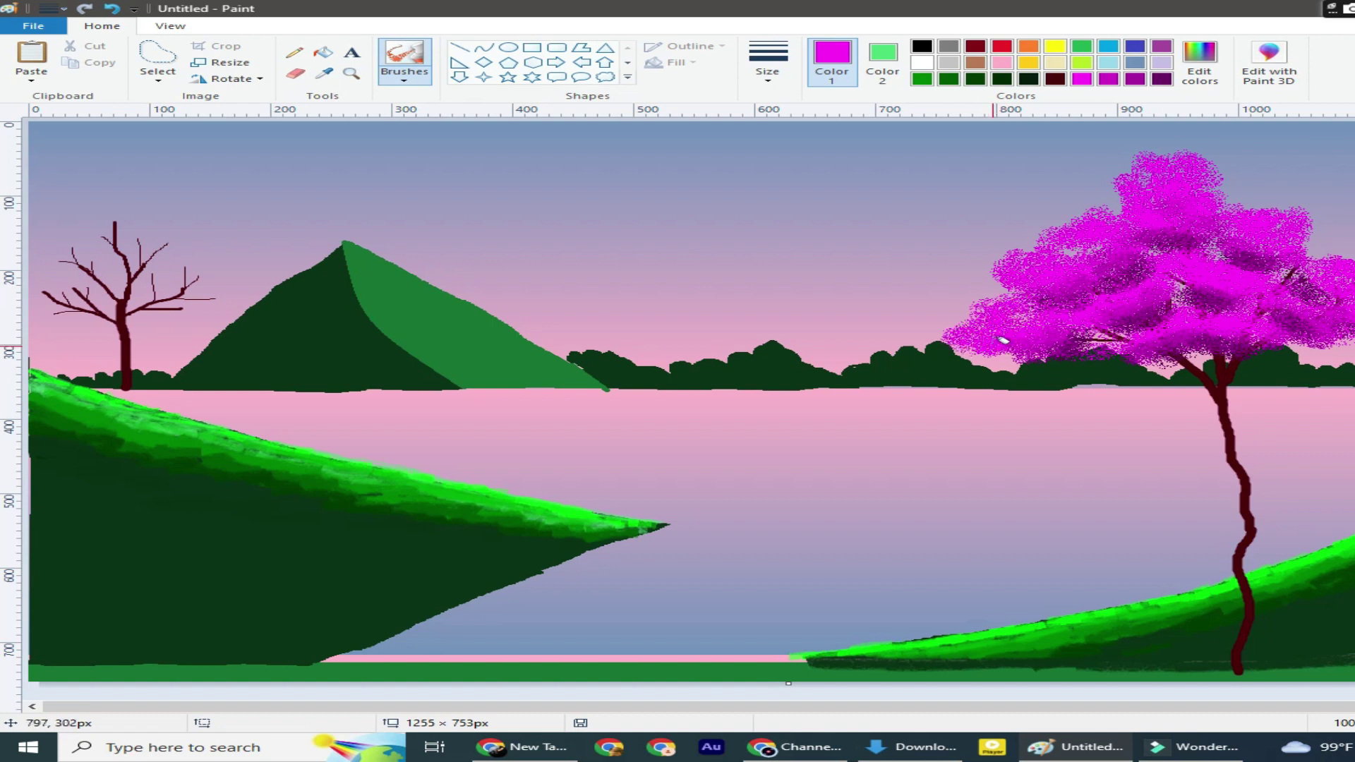
# Mix a lighter magenta and spray it across the canopy
pyautogui.click(1200, 63)
pyautogui.press('Return')
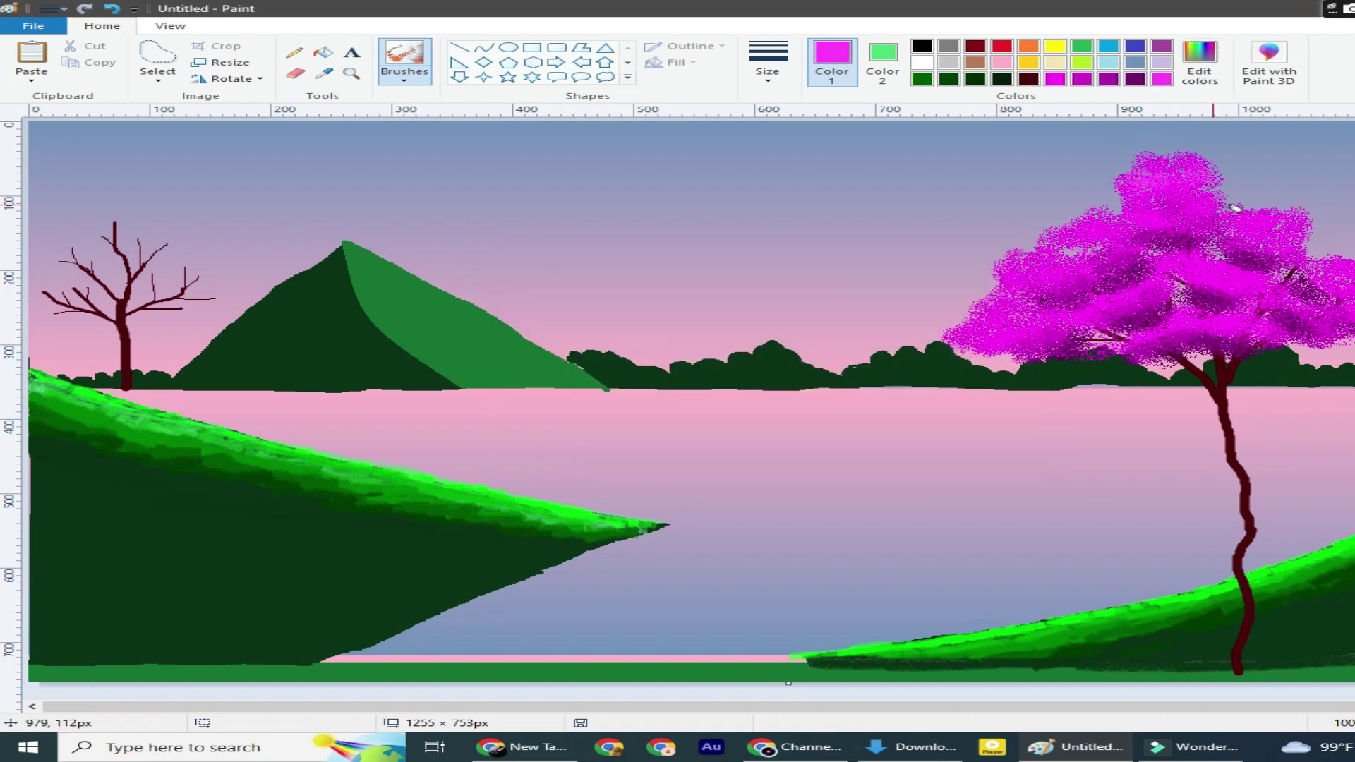
pyautogui.click(1200, 64)
pyautogui.click(1033, 316)
pyautogui.click(550, 471)
pyautogui.moveTo(1178, 167)
pyautogui.mouseDown()
pyautogui.moveTo(1270, 215)
pyautogui.moveTo(1231, 258)
pyautogui.moveTo(1125, 293)
pyautogui.moveTo(1164, 332)
pyautogui.moveTo(1242, 317)
pyautogui.moveTo(1051, 227)
pyautogui.moveTo(1090, 239)
pyautogui.moveTo(1002, 279)
pyautogui.moveTo(967, 337)
pyautogui.mouseUp()
pyautogui.moveTo(1256, 209); pyautogui.dragTo(1329, 265)
# Add light pink to the canopy top and lower-left edge
pyautogui.click(1199, 60)
pyautogui.moveTo(1019, 297); pyautogui.dragTo(1019, 278)
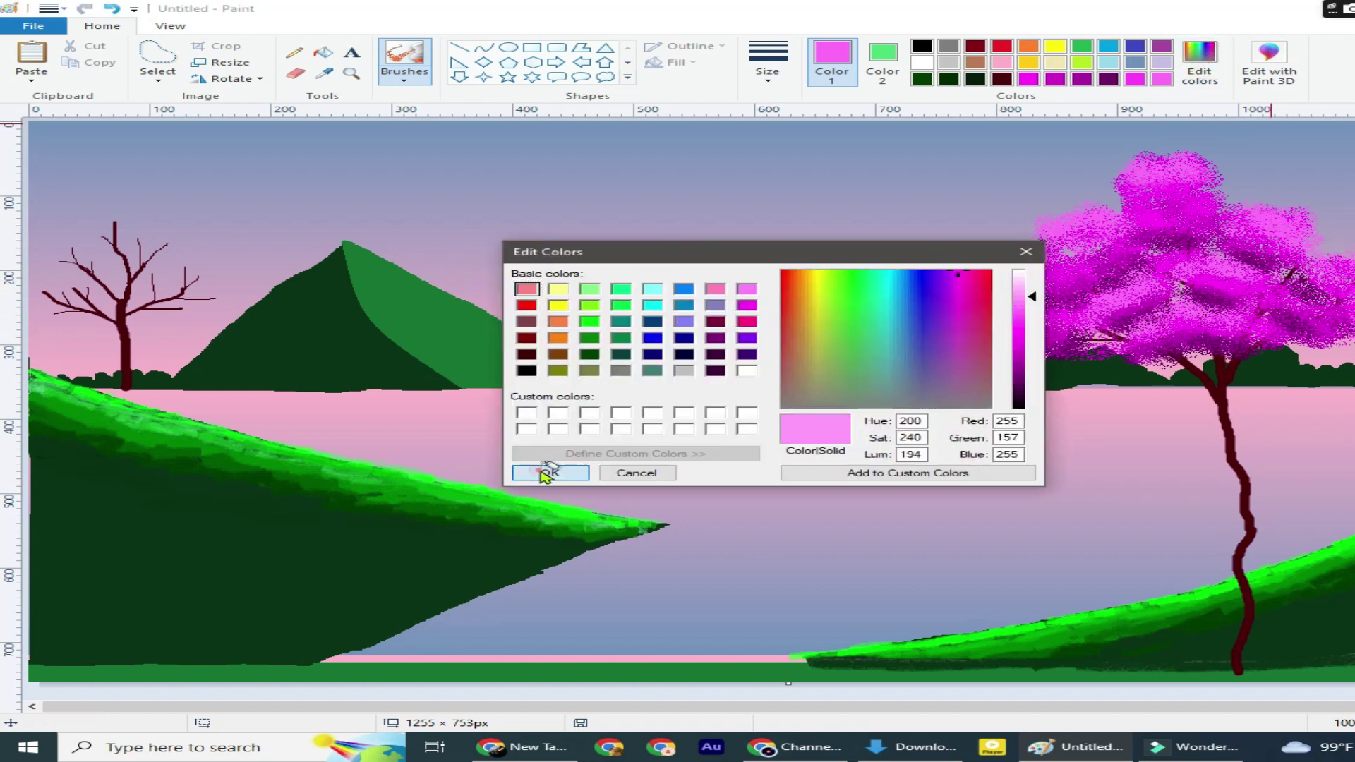
pyautogui.click(544, 471)
pyautogui.moveTo(1143, 169); pyautogui.dragTo(1224, 189)
pyautogui.moveTo(1083, 209)
pyautogui.mouseDown()
pyautogui.moveTo(995, 282)
pyautogui.moveTo(963, 332)
pyautogui.mouseUp()
# Touch up the canopy with bright magenta and darker purple accents
pyautogui.click(1135, 78)
pyautogui.moveTo(1302, 242); pyautogui.dragTo(1237, 184)
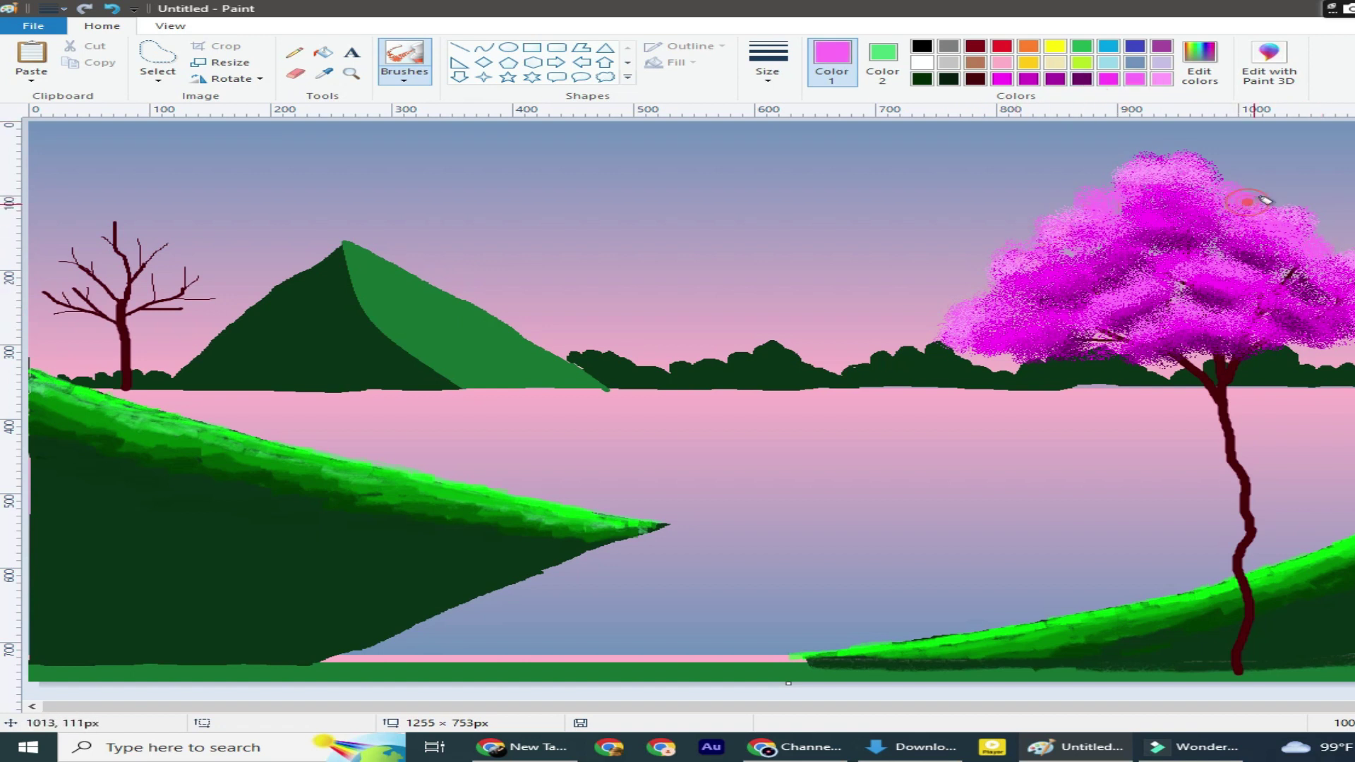
pyautogui.click(1108, 79)
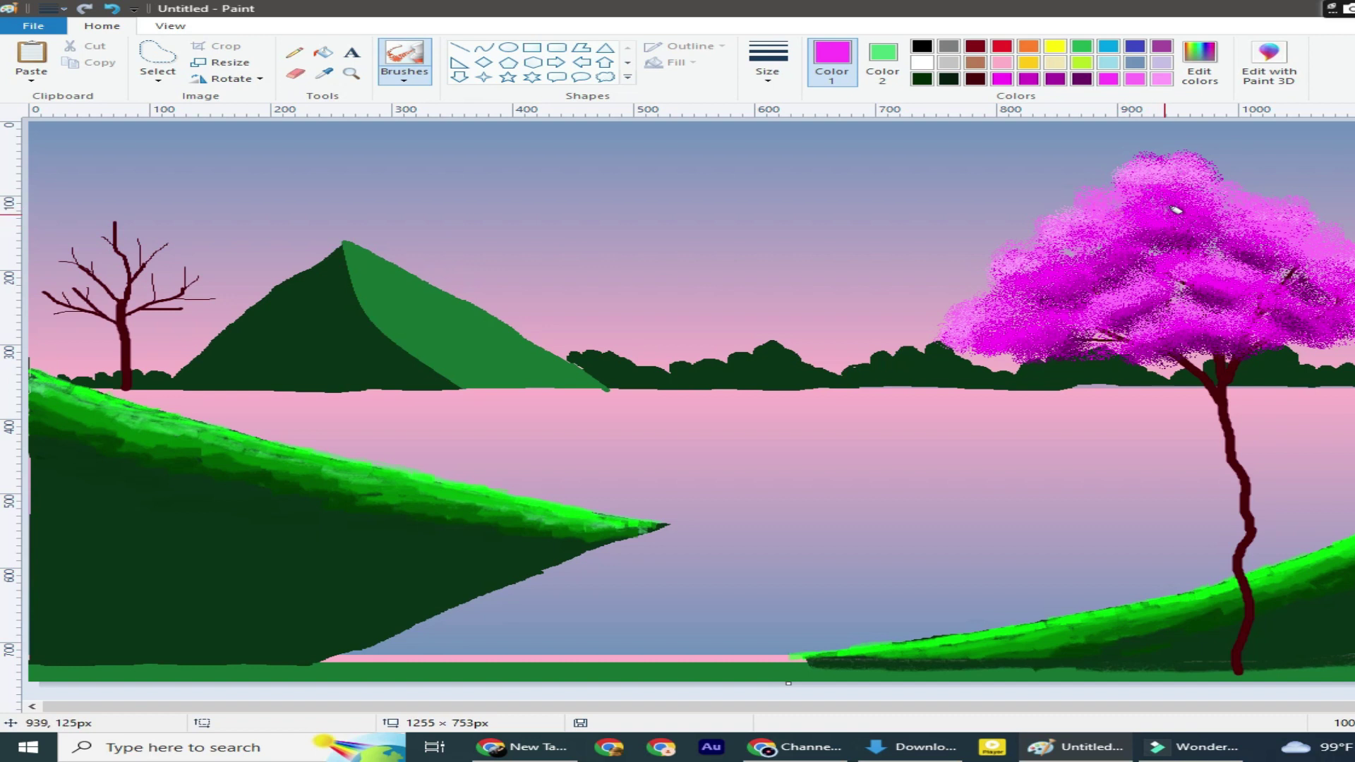
pyautogui.moveTo(1259, 278); pyautogui.dragTo(1034, 331)
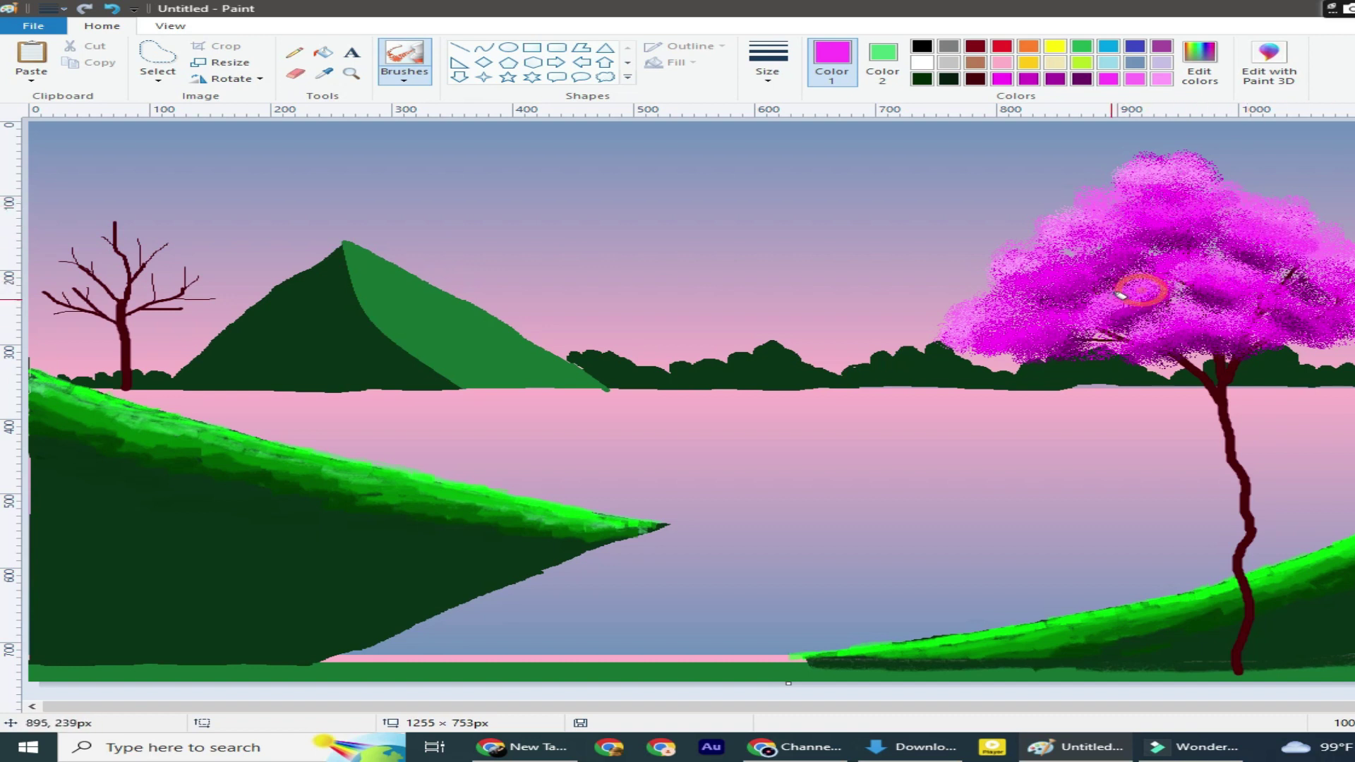
pyautogui.click(1027, 79)
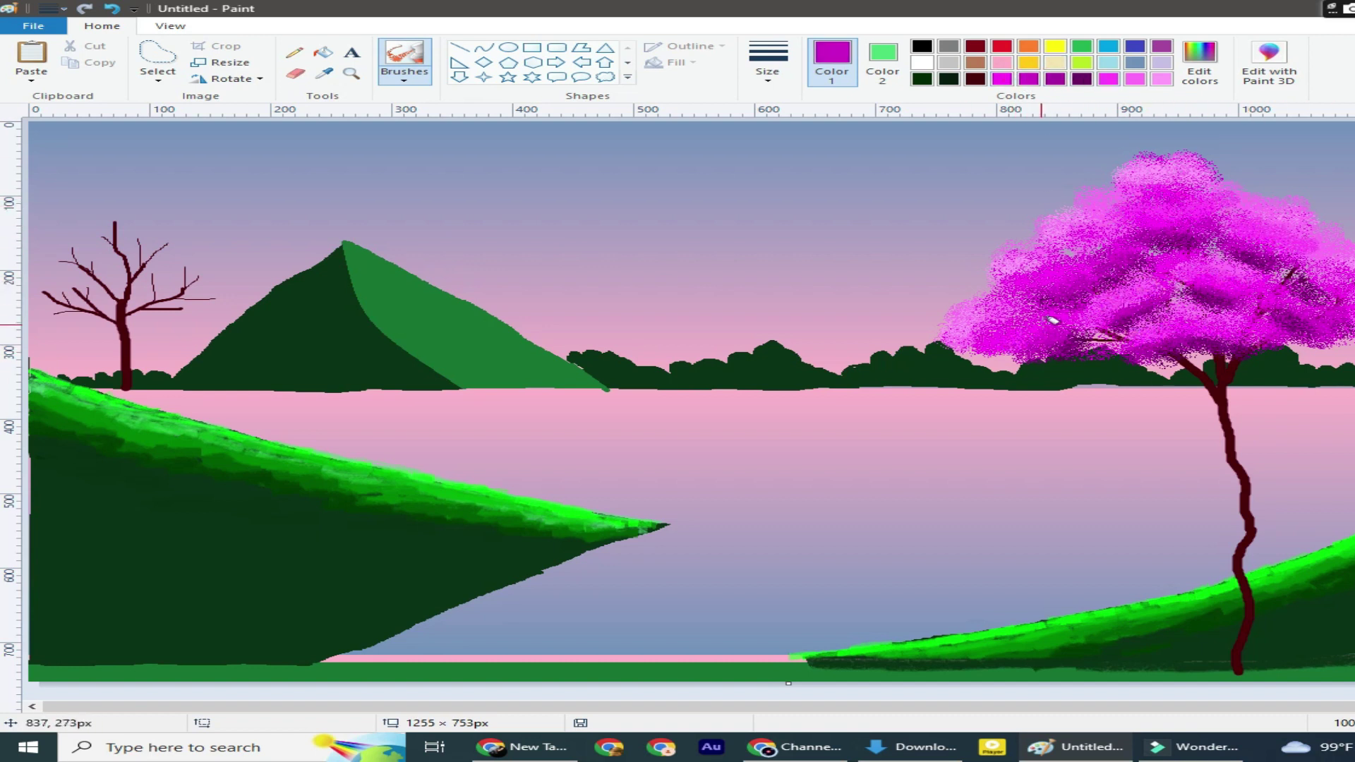
pyautogui.moveTo(1121, 230); pyautogui.dragTo(1323, 247)
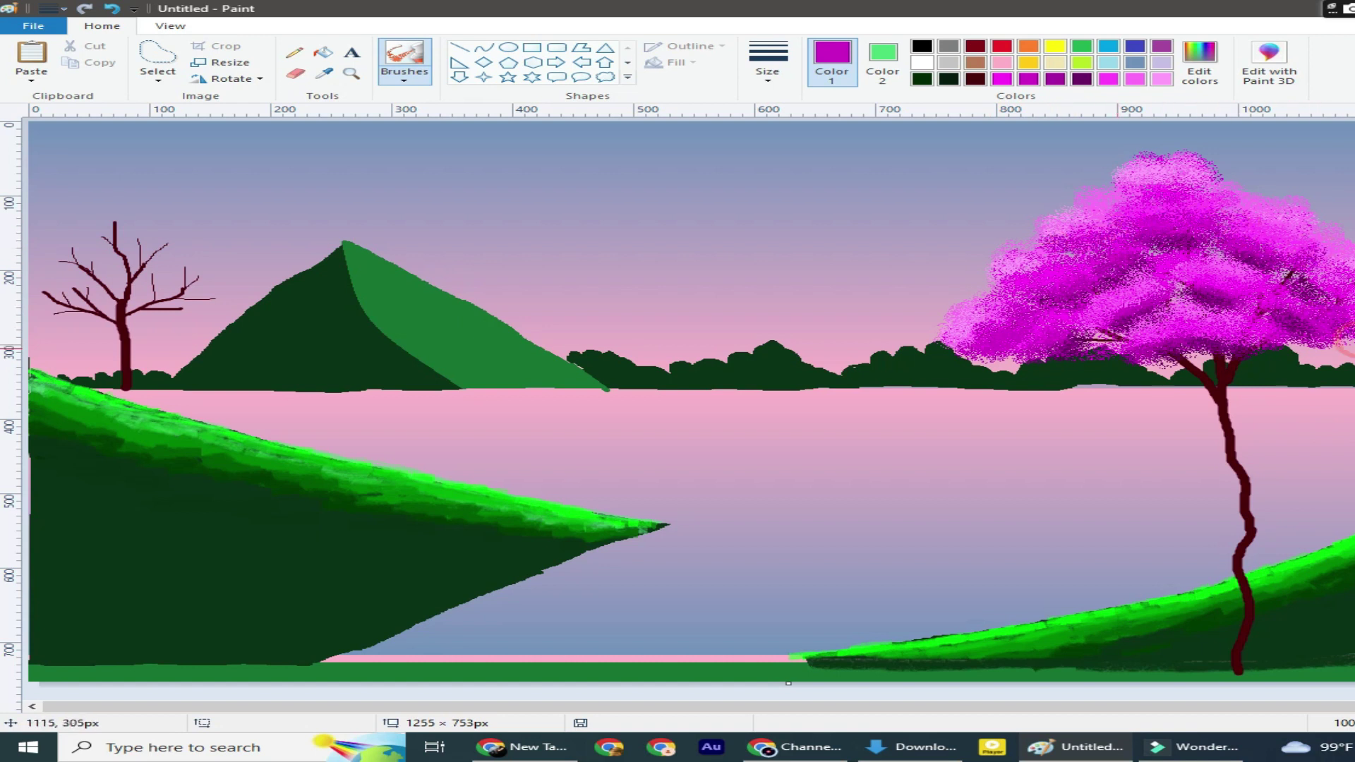
# Spray light pink, pink and magenta over the small left tree's branches
pyautogui.click(1160, 78)
pyautogui.moveTo(112, 219); pyautogui.dragTo(84, 223)
pyautogui.moveTo(34, 291)
pyautogui.mouseDown()
pyautogui.moveTo(143, 273)
pyautogui.moveTo(222, 303)
pyautogui.moveTo(112, 251)
pyautogui.moveTo(105, 309)
pyautogui.mouseUp()
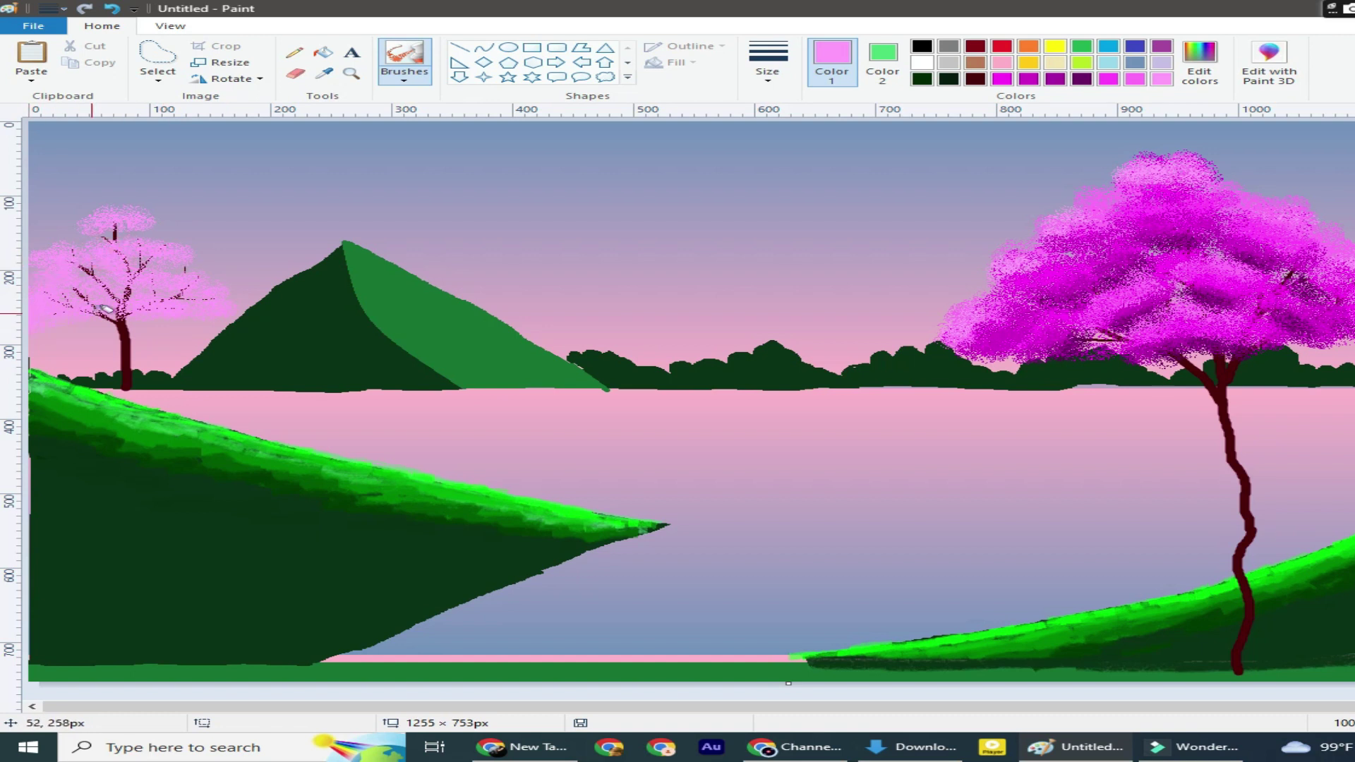
pyautogui.click(1139, 81)
pyautogui.moveTo(120, 226); pyautogui.dragTo(63, 305)
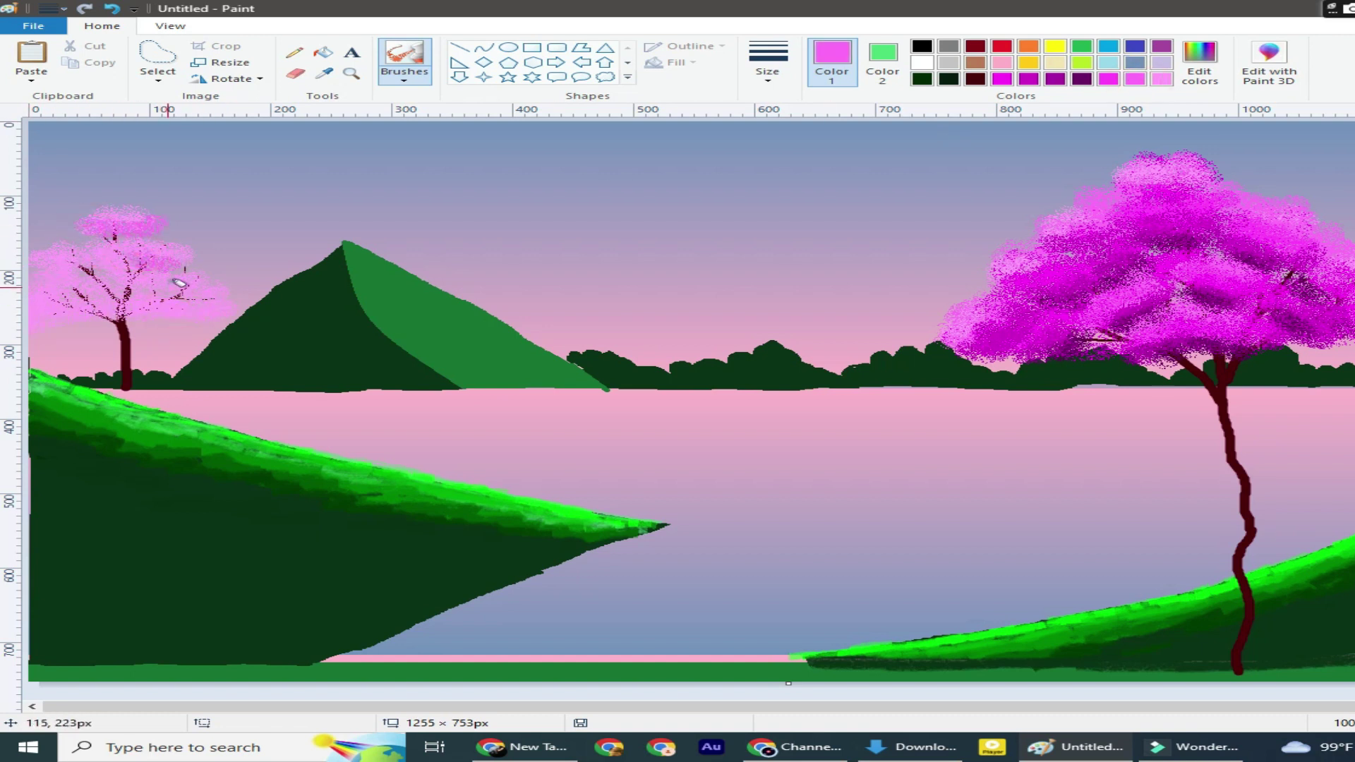
pyautogui.click(1108, 78)
pyautogui.moveTo(159, 233)
pyautogui.mouseDown()
pyautogui.moveTo(64, 273)
pyautogui.moveTo(113, 318)
pyautogui.mouseUp()
# Layer more magenta, dark purple shading and light pink highlights on the small canopy
pyautogui.click(1002, 79)
pyautogui.moveTo(84, 233)
pyautogui.mouseDown()
pyautogui.moveTo(163, 243)
pyautogui.moveTo(84, 271)
pyautogui.moveTo(190, 310)
pyautogui.mouseUp()
pyautogui.click(1028, 78)
pyautogui.moveTo(63, 247)
pyautogui.mouseDown()
pyautogui.moveTo(149, 240)
pyautogui.moveTo(56, 282)
pyautogui.moveTo(169, 310)
pyautogui.moveTo(64, 317)
pyautogui.moveTo(127, 245)
pyautogui.moveTo(78, 297)
pyautogui.moveTo(229, 311)
pyautogui.mouseUp()
pyautogui.click(1055, 78)
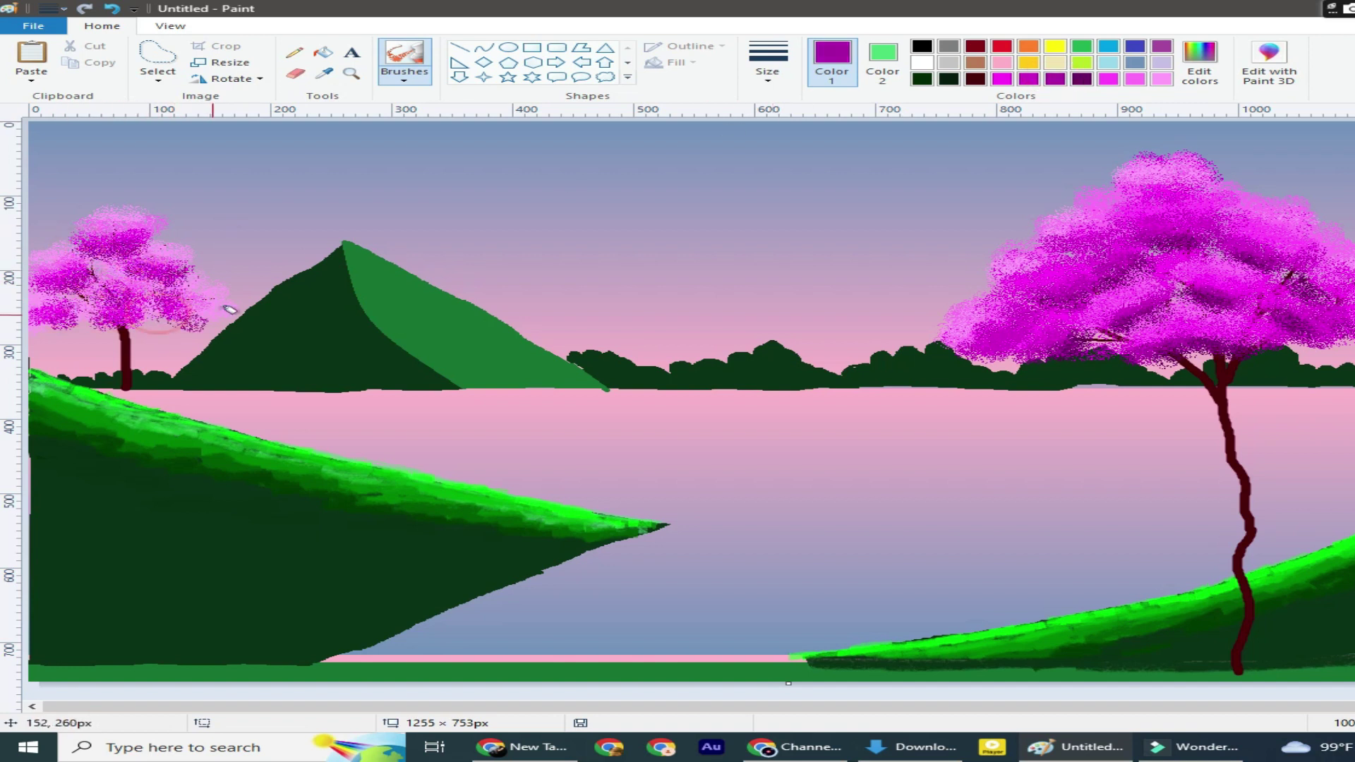
pyautogui.click(1081, 78)
pyautogui.moveTo(56, 271)
pyautogui.mouseDown()
pyautogui.moveTo(141, 282)
pyautogui.moveTo(204, 311)
pyautogui.mouseUp()
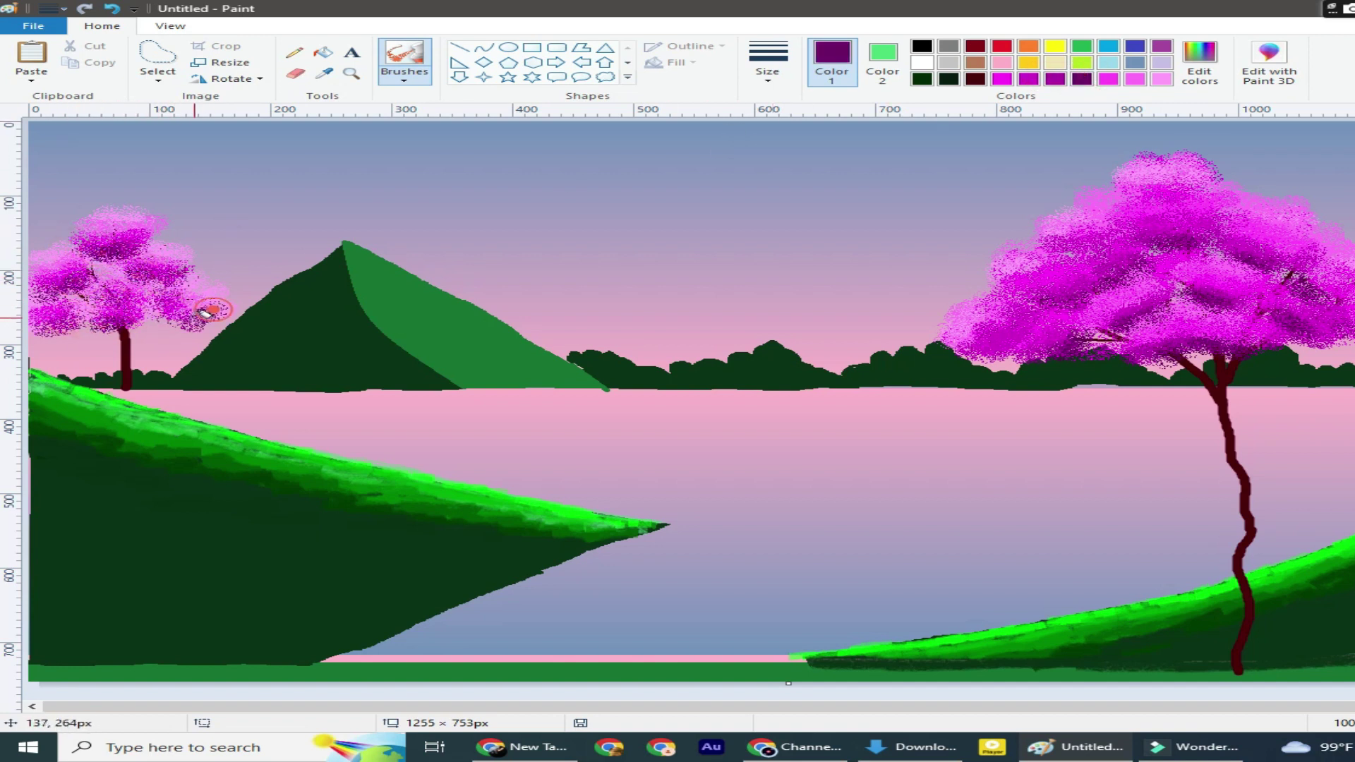
pyautogui.click(1161, 79)
pyautogui.moveTo(85, 226); pyautogui.dragTo(139, 216)
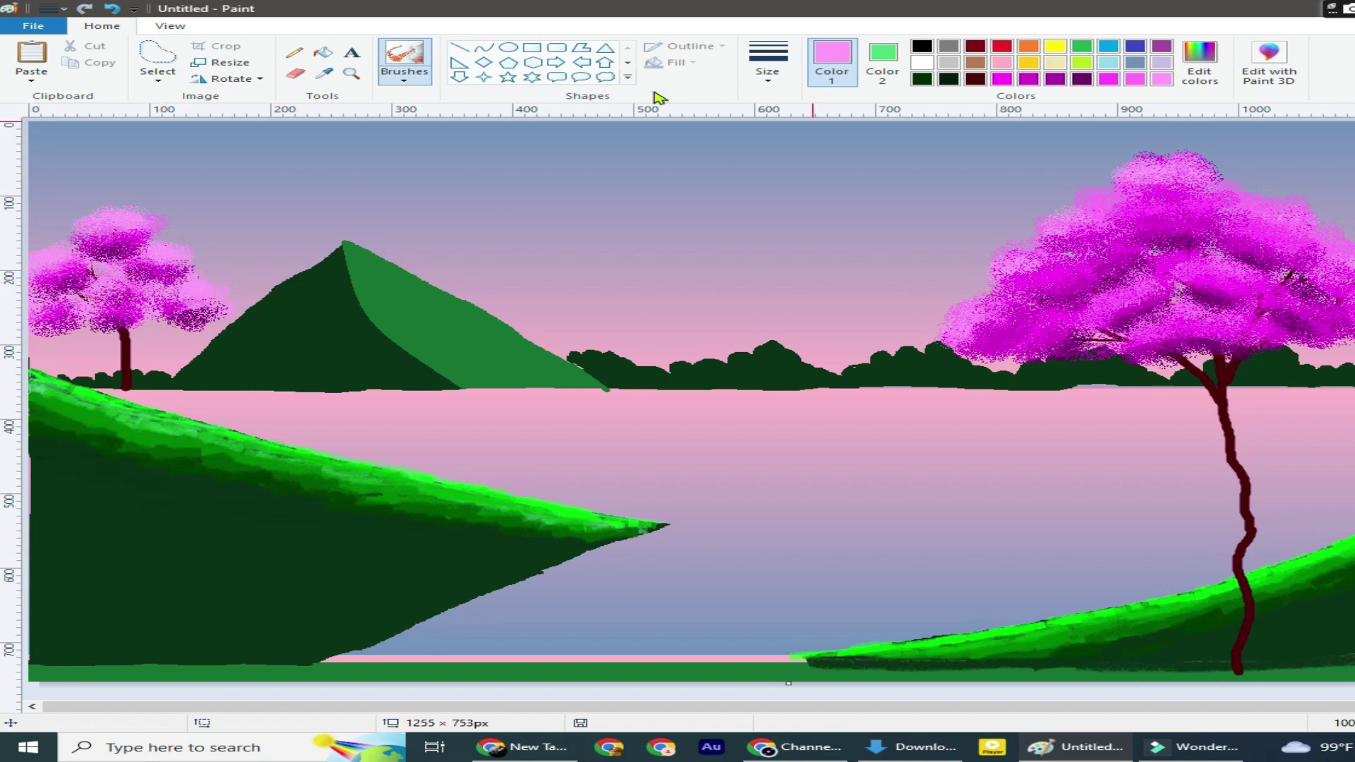
# With the thickest solid brush, paint the lower-right tree's trunk purple, then dark maroon
pyautogui.click(1081, 78)
pyautogui.click(404, 79)
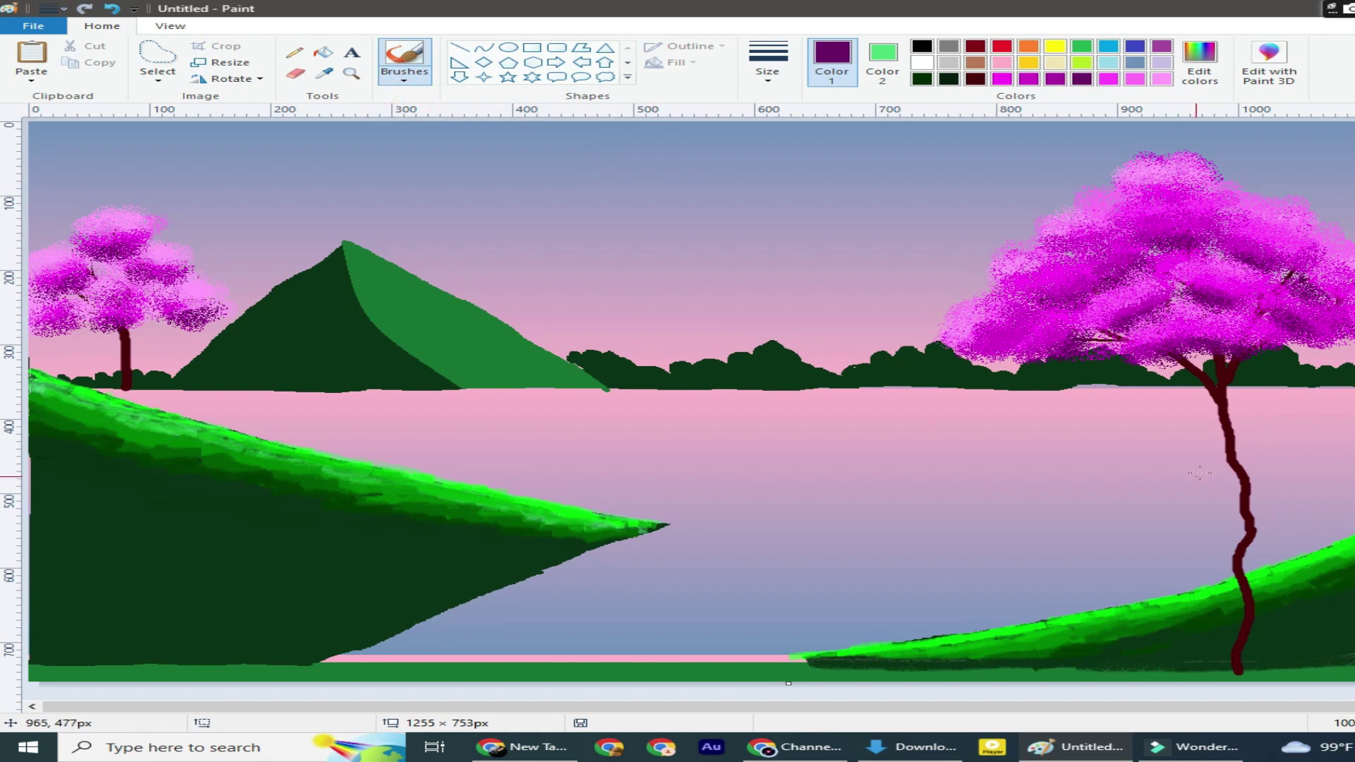
pyautogui.click(767, 63)
pyautogui.click(780, 187)
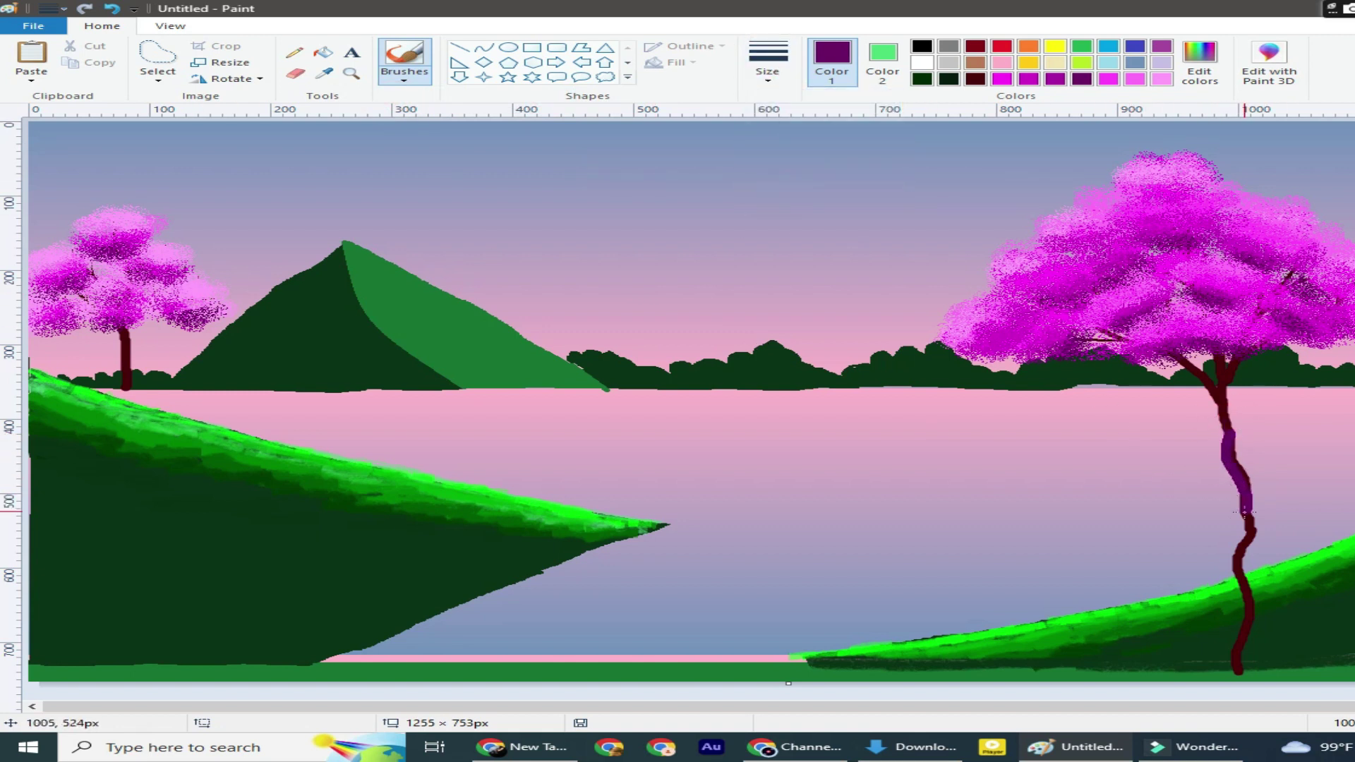
pyautogui.moveTo(1251, 547); pyautogui.dragTo(1246, 566)
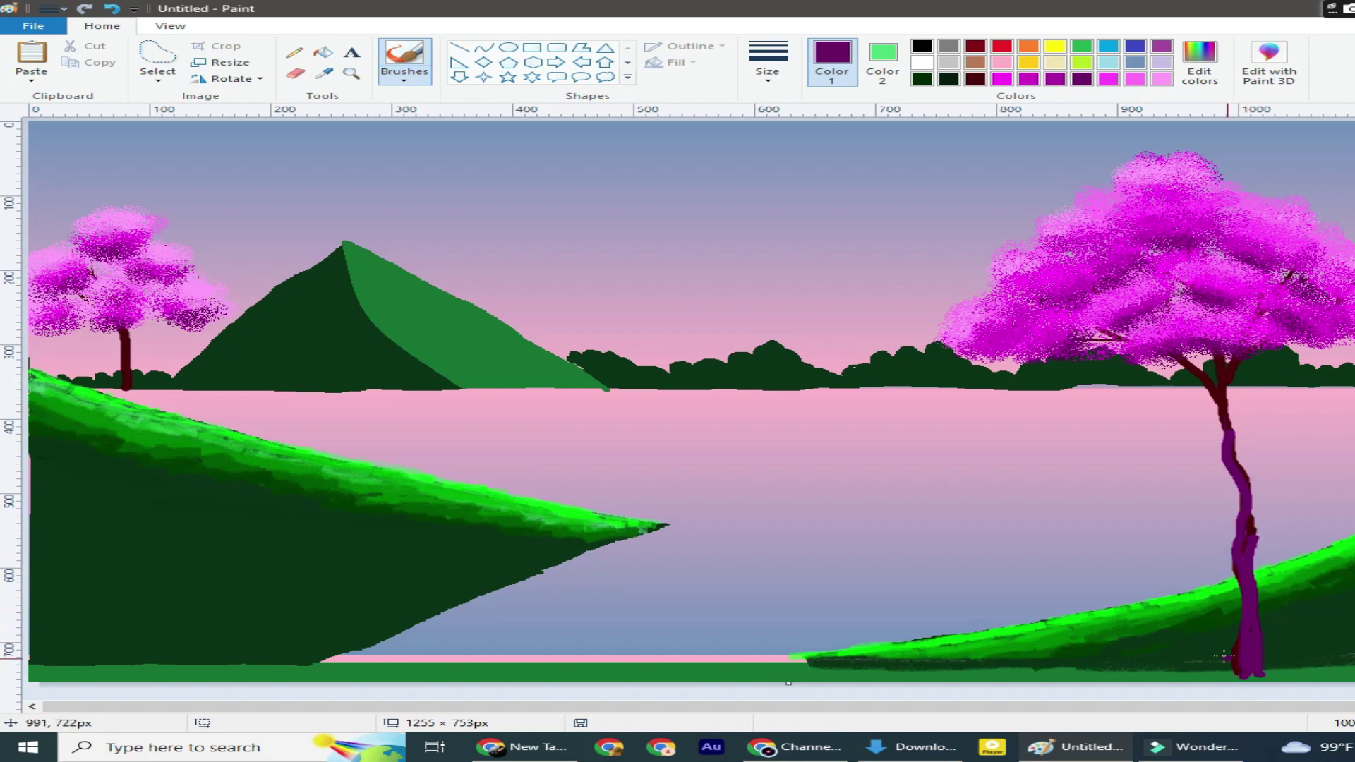
pyautogui.click(976, 79)
pyautogui.moveTo(1229, 456); pyautogui.dragTo(1215, 676)
pyautogui.moveTo(1234, 578); pyautogui.dragTo(1240, 634)
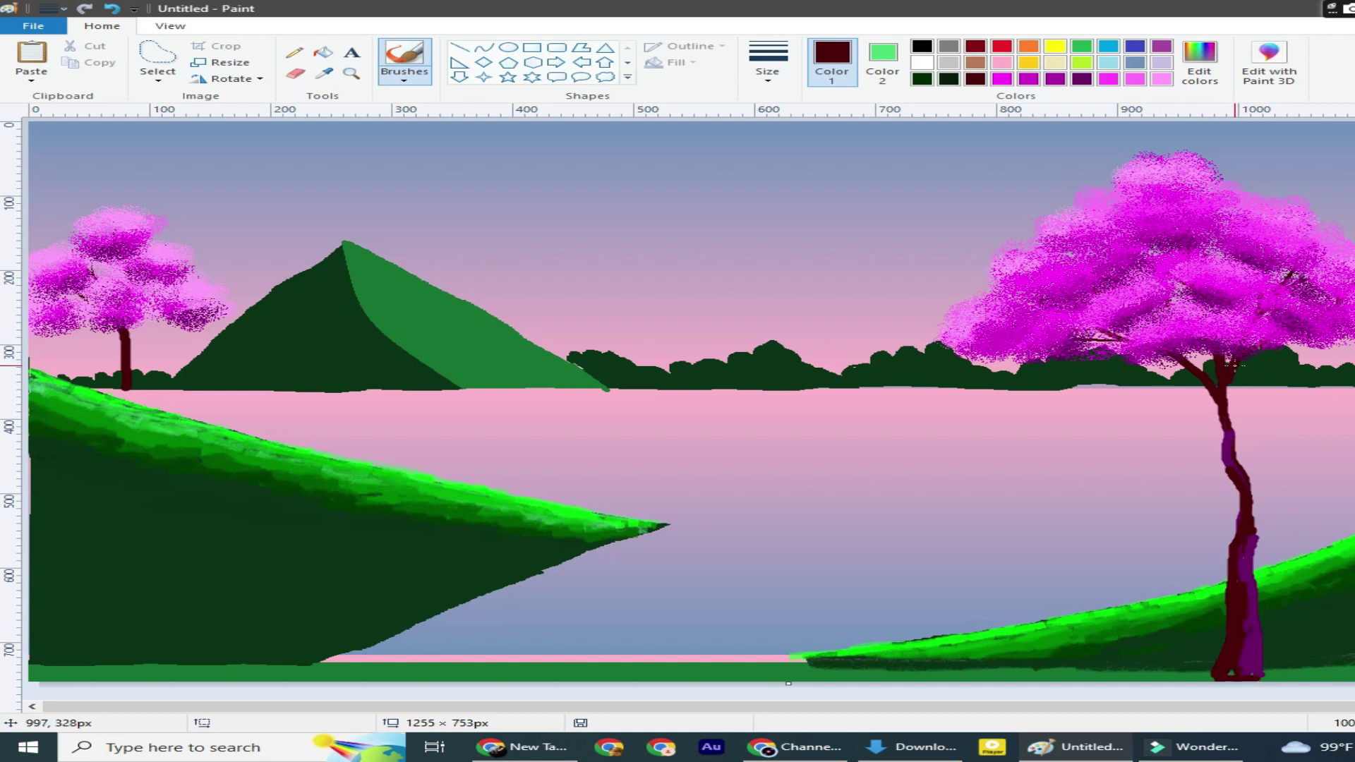
pyautogui.moveTo(1256, 518); pyautogui.dragTo(1245, 451)
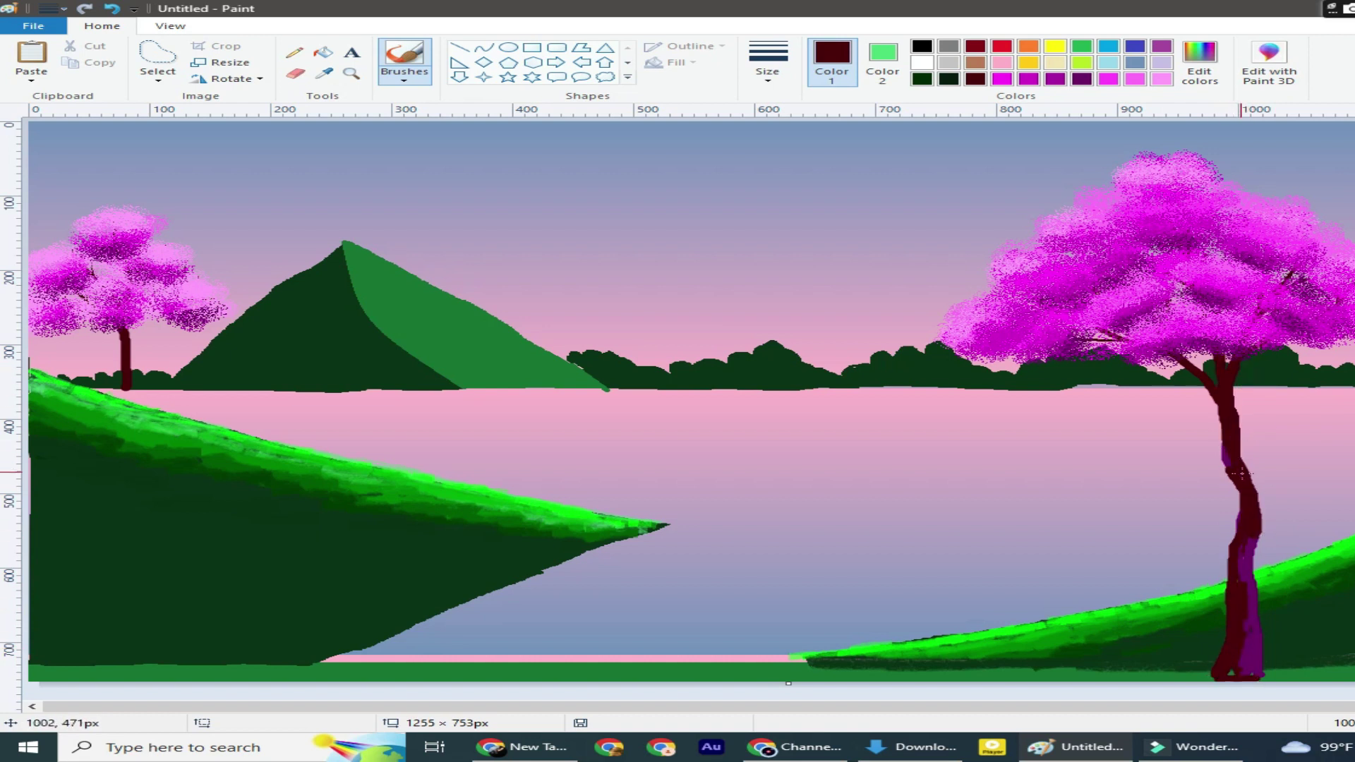
# Draw maroon branches to both sides and add thinner twigs
pyautogui.moveTo(1335, 419); pyautogui.dragTo(1256, 492)
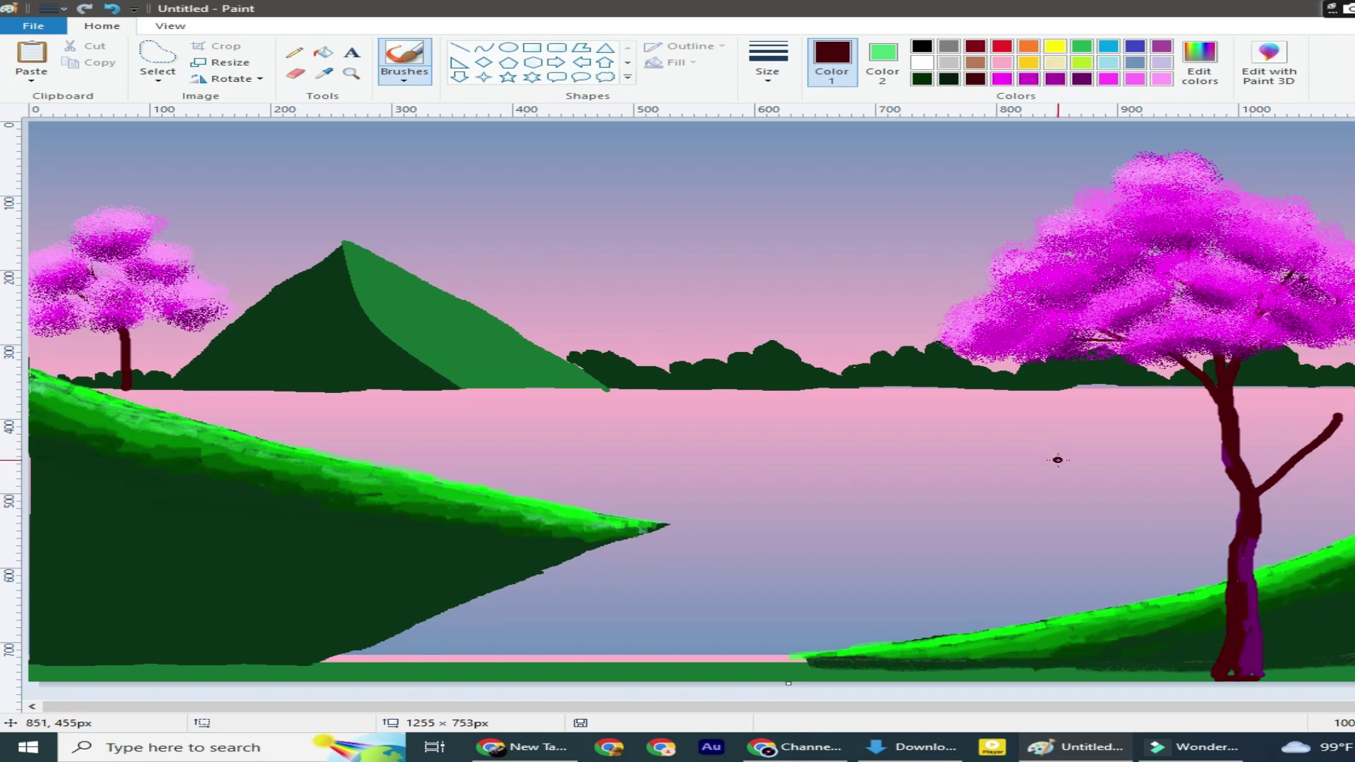
pyautogui.moveTo(1057, 460); pyautogui.dragTo(1228, 579)
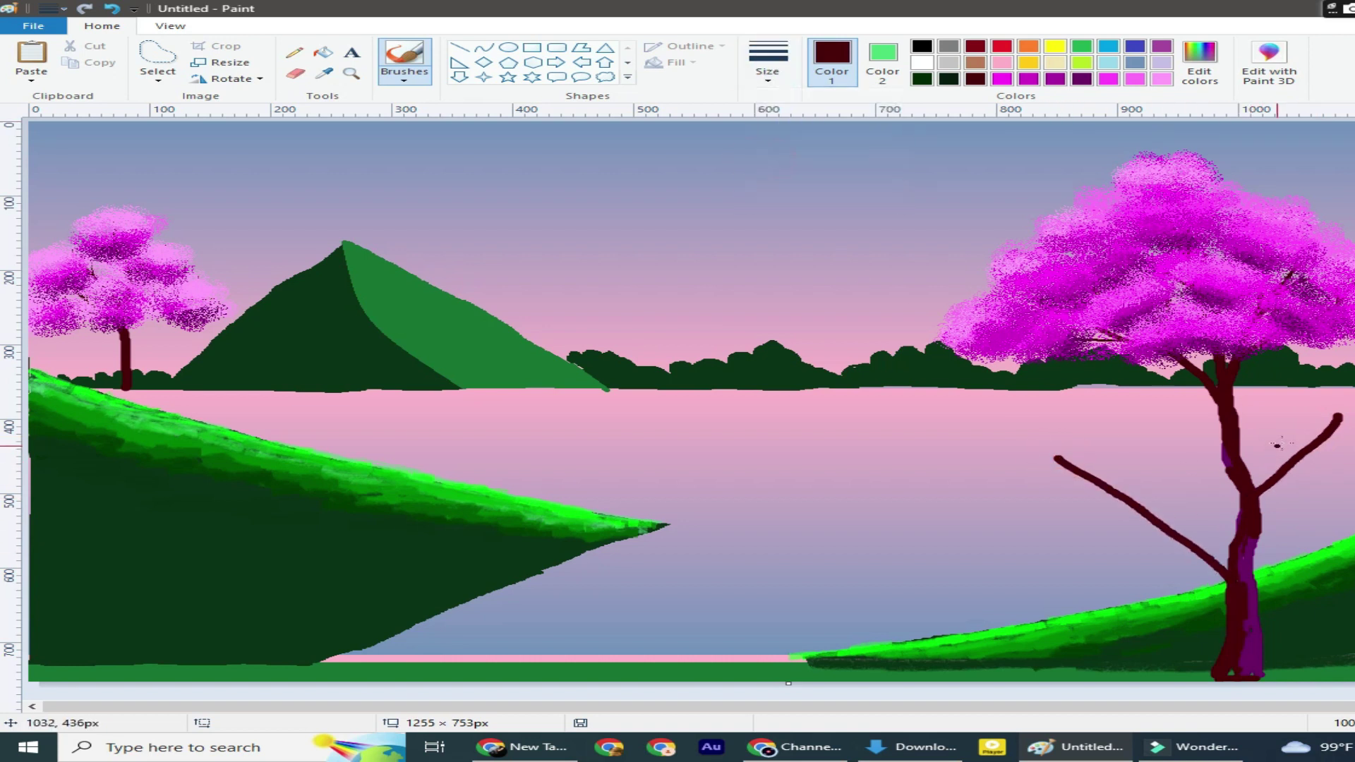
pyautogui.moveTo(1164, 512); pyautogui.dragTo(1180, 543)
pyautogui.moveTo(1071, 505); pyautogui.dragTo(1168, 537)
pyautogui.click(767, 63)
pyautogui.click(823, 136)
pyautogui.moveTo(1172, 488)
pyautogui.mouseDown()
pyautogui.moveTo(1174, 513)
pyautogui.moveTo(1135, 522)
pyautogui.mouseUp()
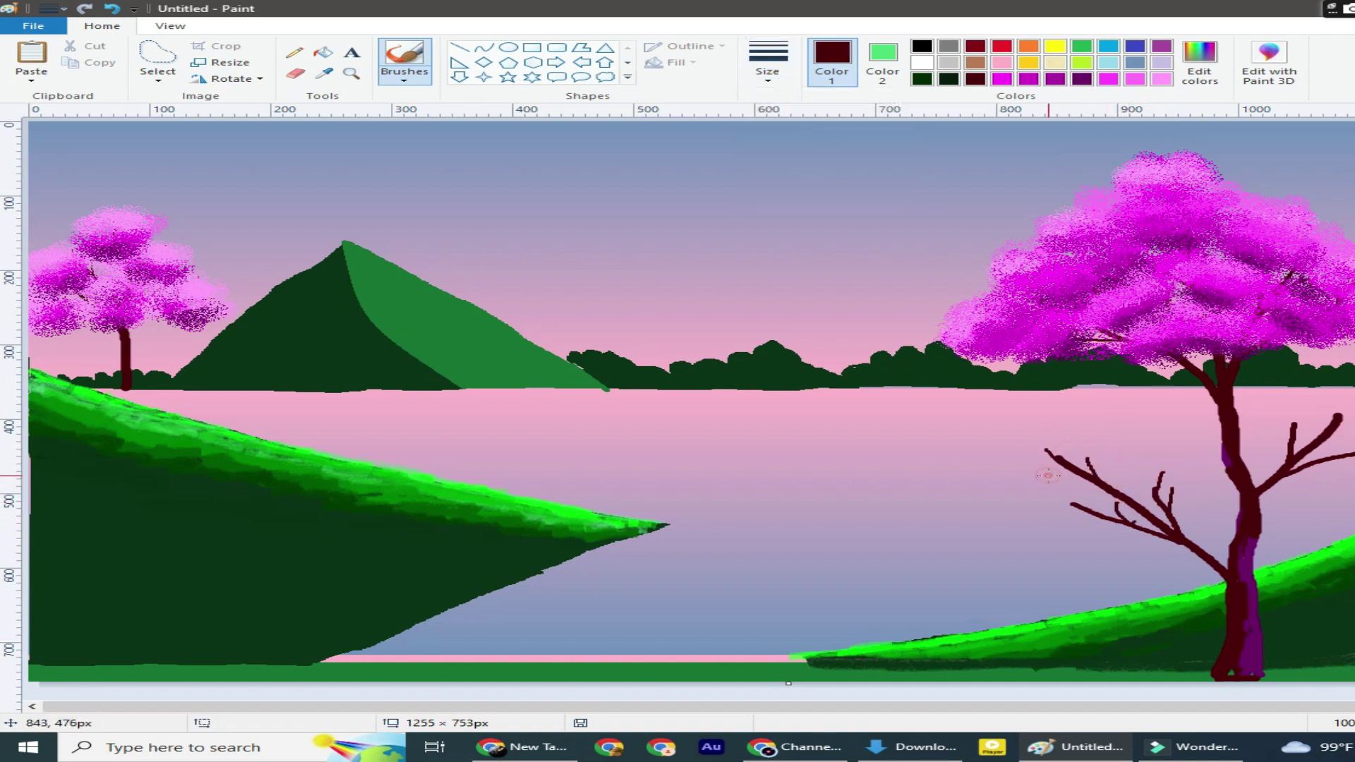
pyautogui.moveTo(1311, 465); pyautogui.dragTo(1298, 470)
# Airbrush magenta foliage over the lower-right tree's left branches and right branch
pyautogui.click(1162, 78)
pyautogui.click(403, 79)
pyautogui.click(548, 100)
pyautogui.click(1028, 78)
pyautogui.moveTo(1111, 463)
pyautogui.mouseDown()
pyautogui.moveTo(1044, 487)
pyautogui.moveTo(1073, 509)
pyautogui.moveTo(1196, 494)
pyautogui.mouseUp()
pyautogui.moveTo(1023, 455)
pyautogui.mouseDown()
pyautogui.moveTo(1062, 434)
pyautogui.moveTo(1037, 441)
pyautogui.mouseUp()
pyautogui.moveTo(1090, 455)
pyautogui.mouseDown()
pyautogui.moveTo(1129, 445)
pyautogui.moveTo(1072, 525)
pyautogui.moveTo(1129, 515)
pyautogui.mouseUp()
pyautogui.moveTo(1052, 536)
pyautogui.mouseDown()
pyautogui.moveTo(1194, 471)
pyautogui.moveTo(1023, 494)
pyautogui.moveTo(1080, 483)
pyautogui.moveTo(1048, 462)
pyautogui.mouseUp()
pyautogui.moveTo(1249, 423)
pyautogui.mouseDown()
pyautogui.moveTo(1307, 431)
pyautogui.moveTo(1337, 458)
pyautogui.moveTo(1344, 388)
pyautogui.moveTo(1337, 424)
pyautogui.mouseUp()
# Shade the blossom foliage with darker magenta and purple
pyautogui.click(1028, 78)
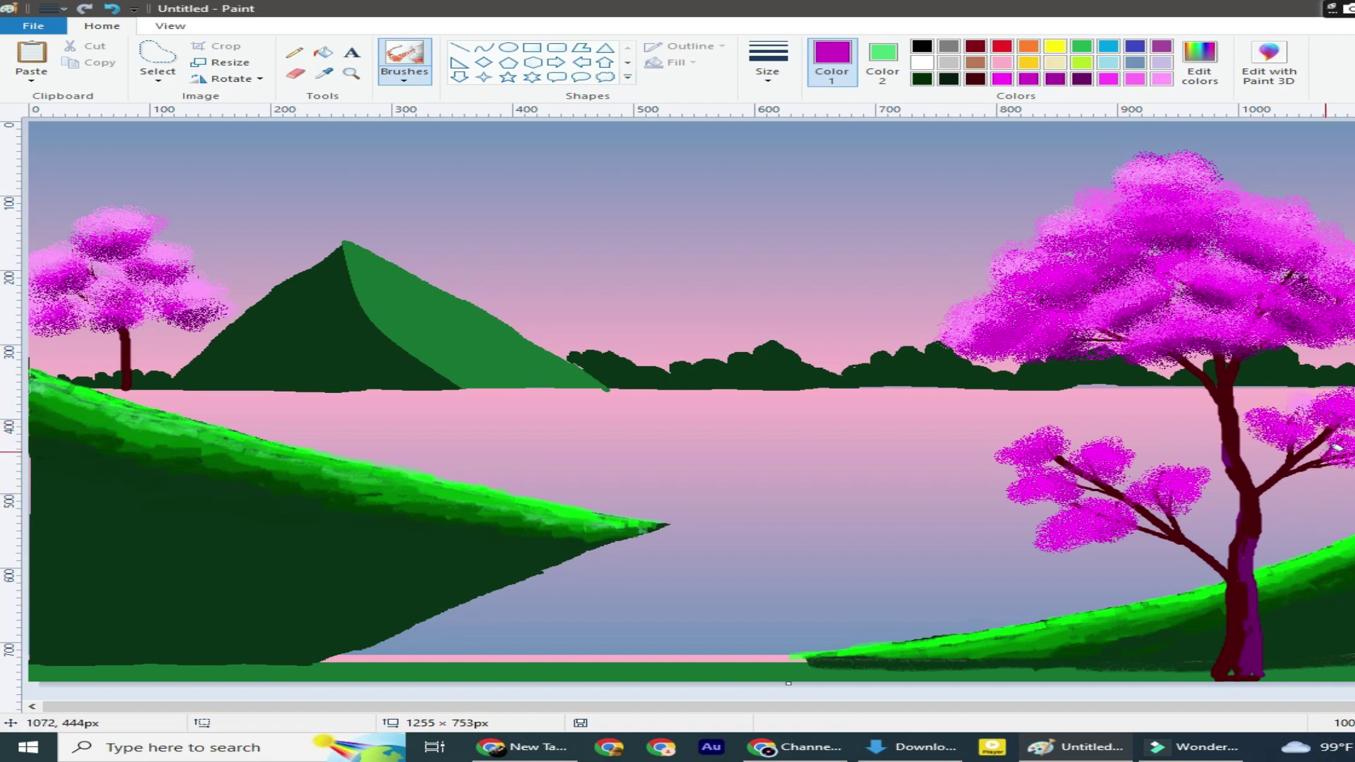
pyautogui.click(1055, 78)
pyautogui.click(1058, 445)
pyautogui.moveTo(1059, 445)
pyautogui.mouseDown()
pyautogui.moveTo(1069, 494)
pyautogui.moveTo(1171, 505)
pyautogui.moveTo(1313, 437)
pyautogui.moveTo(1341, 466)
pyautogui.mouseUp()
pyautogui.click(1081, 78)
pyautogui.moveTo(1051, 444)
pyautogui.mouseDown()
pyautogui.moveTo(1093, 494)
pyautogui.moveTo(1185, 508)
pyautogui.moveTo(1127, 536)
pyautogui.mouseUp()
pyautogui.moveTo(1256, 441); pyautogui.dragTo(1334, 423)
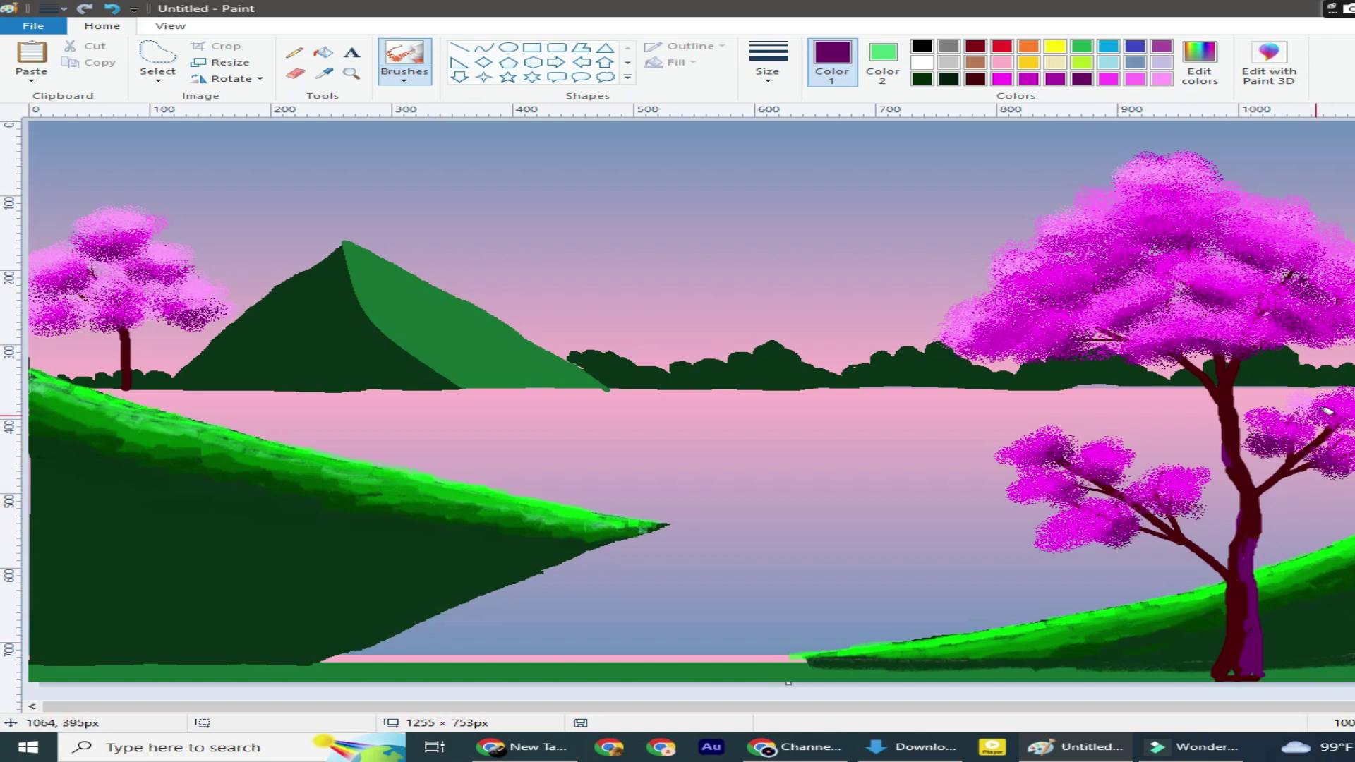
# Highlight the blossom clusters with light pink and brighter magenta
pyautogui.click(1161, 79)
pyautogui.moveTo(1050, 433)
pyautogui.mouseDown()
pyautogui.moveTo(1016, 444)
pyautogui.moveTo(1136, 439)
pyautogui.moveTo(1185, 466)
pyautogui.mouseUp()
pyautogui.click(1136, 78)
pyautogui.moveTo(1016, 444)
pyautogui.mouseDown()
pyautogui.moveTo(1044, 430)
pyautogui.moveTo(1179, 469)
pyautogui.mouseUp()
pyautogui.moveTo(1065, 508); pyautogui.dragTo(1077, 546)
pyautogui.moveTo(1241, 423); pyautogui.dragTo(1347, 392)
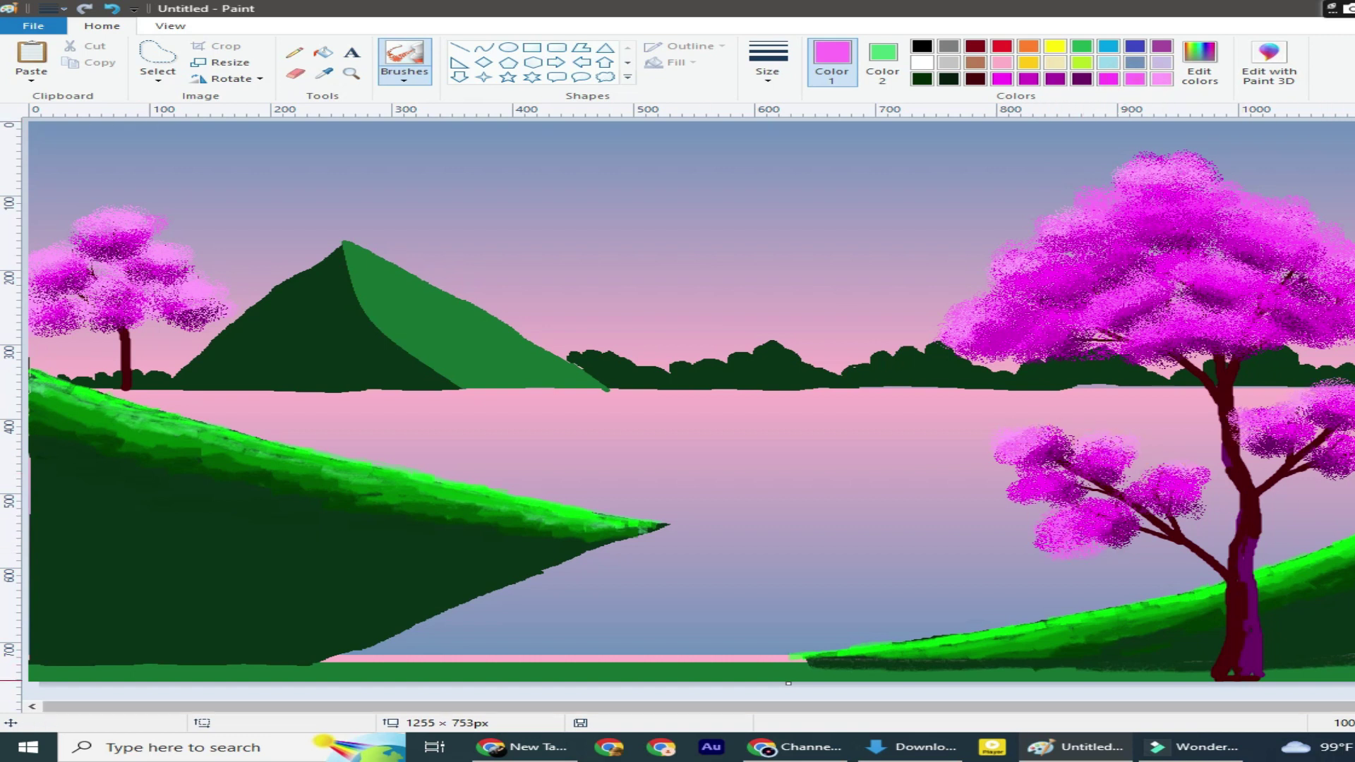
# Draw a solid-filled yellow oval sun above the treeline, with both colours set to yellow
pyautogui.click(1055, 46)
pyautogui.click(882, 62)
pyautogui.click(1055, 46)
pyautogui.click(508, 47)
pyautogui.moveTo(679, 229); pyautogui.dragTo(819, 320)
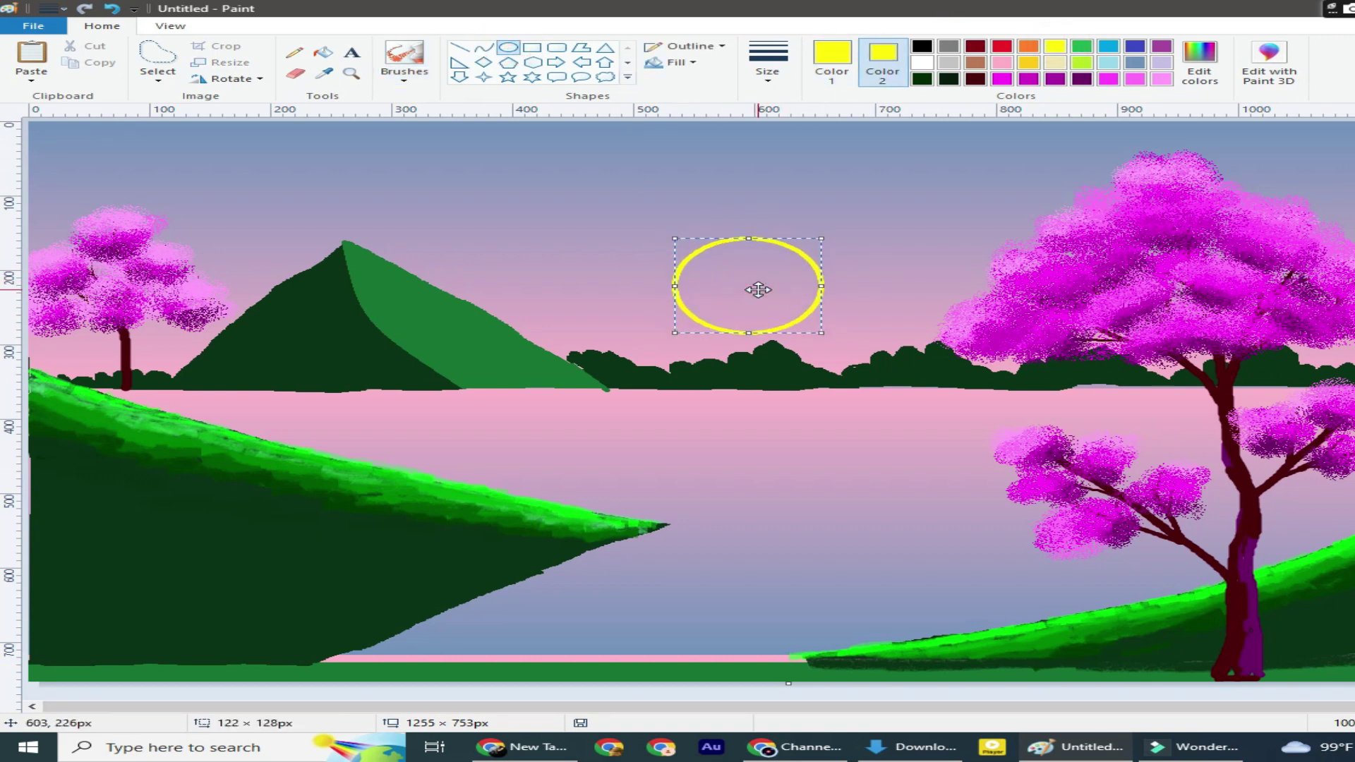
pyautogui.moveTo(759, 285)
pyautogui.mouseDown()
pyautogui.moveTo(689, 293)
pyautogui.moveTo(683, 317)
pyautogui.mouseUp()
pyautogui.click(670, 62)
pyautogui.click(699, 96)
pyautogui.click(673, 241)
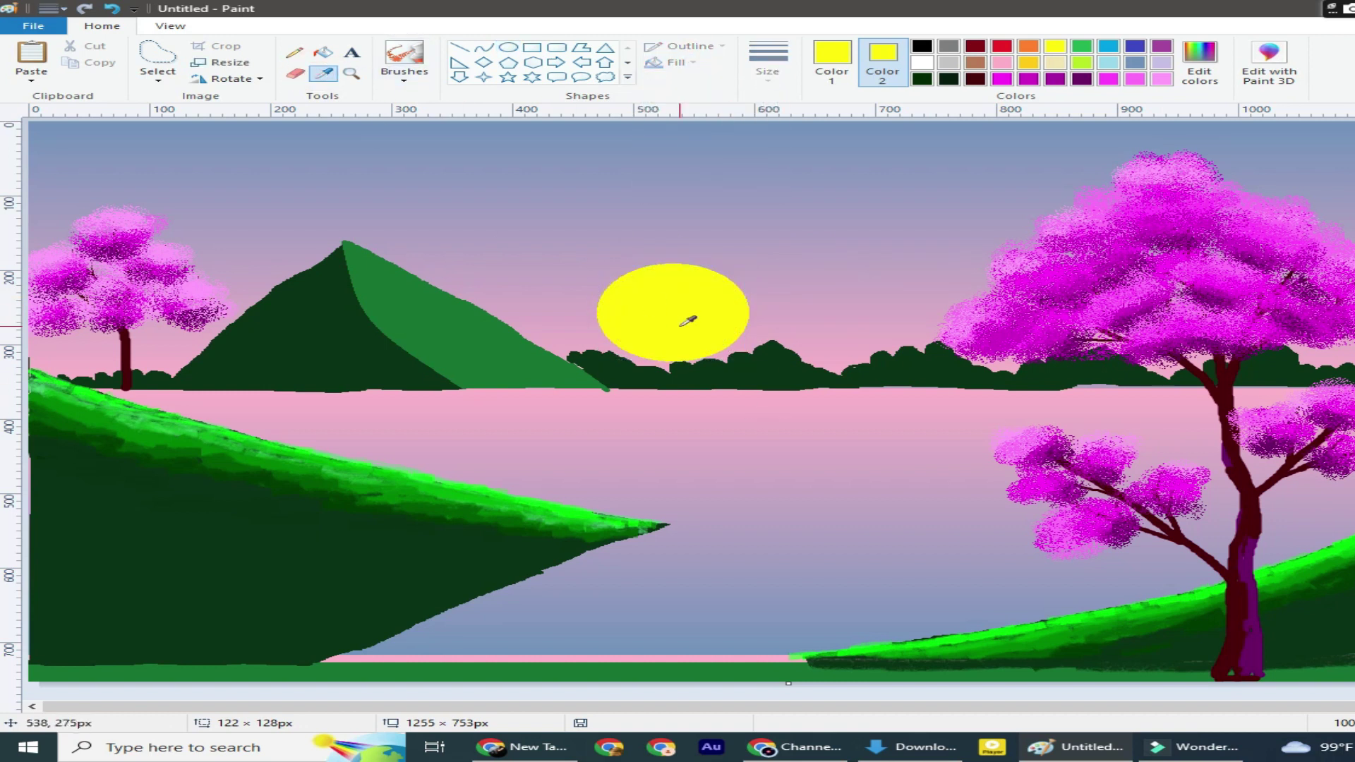
# Add a smaller yellow oval reflection of the sun in the lake and sample the lake's pink
pyautogui.moveTo(673, 394)
pyautogui.mouseDown()
pyautogui.moveTo(749, 438)
pyautogui.moveTo(678, 414)
pyautogui.moveTo(735, 447)
pyautogui.mouseUp()
pyautogui.click(897, 423)
pyautogui.click(324, 73)
pyautogui.click(603, 441)
# Cut thin pink Pencil lines across the reflection, resampling pink from the water
pyautogui.click(294, 52)
pyautogui.click(789, 87)
pyautogui.click(801, 112)
pyautogui.moveTo(642, 402)
pyautogui.mouseDown()
pyautogui.moveTo(713, 393)
pyautogui.moveTo(750, 408)
pyautogui.moveTo(639, 422)
pyautogui.moveTo(727, 434)
pyautogui.moveTo(711, 442)
pyautogui.moveTo(639, 426)
pyautogui.mouseUp()
pyautogui.click(325, 73)
pyautogui.click(740, 442)
pyautogui.click(326, 73)
pyautogui.click(773, 416)
# Streak faint pink ripple lines across the lake using pink sampled from the water
pyautogui.click(325, 74)
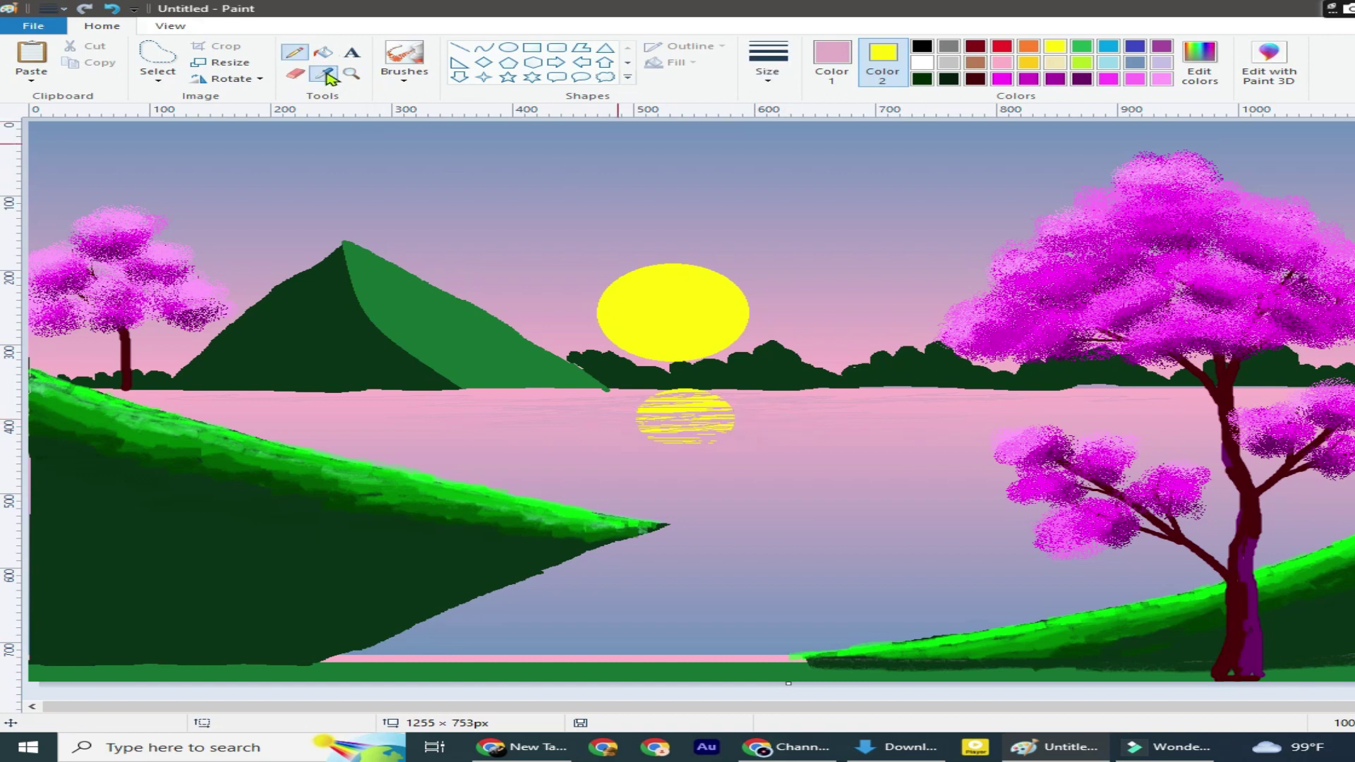
pyautogui.click(670, 406)
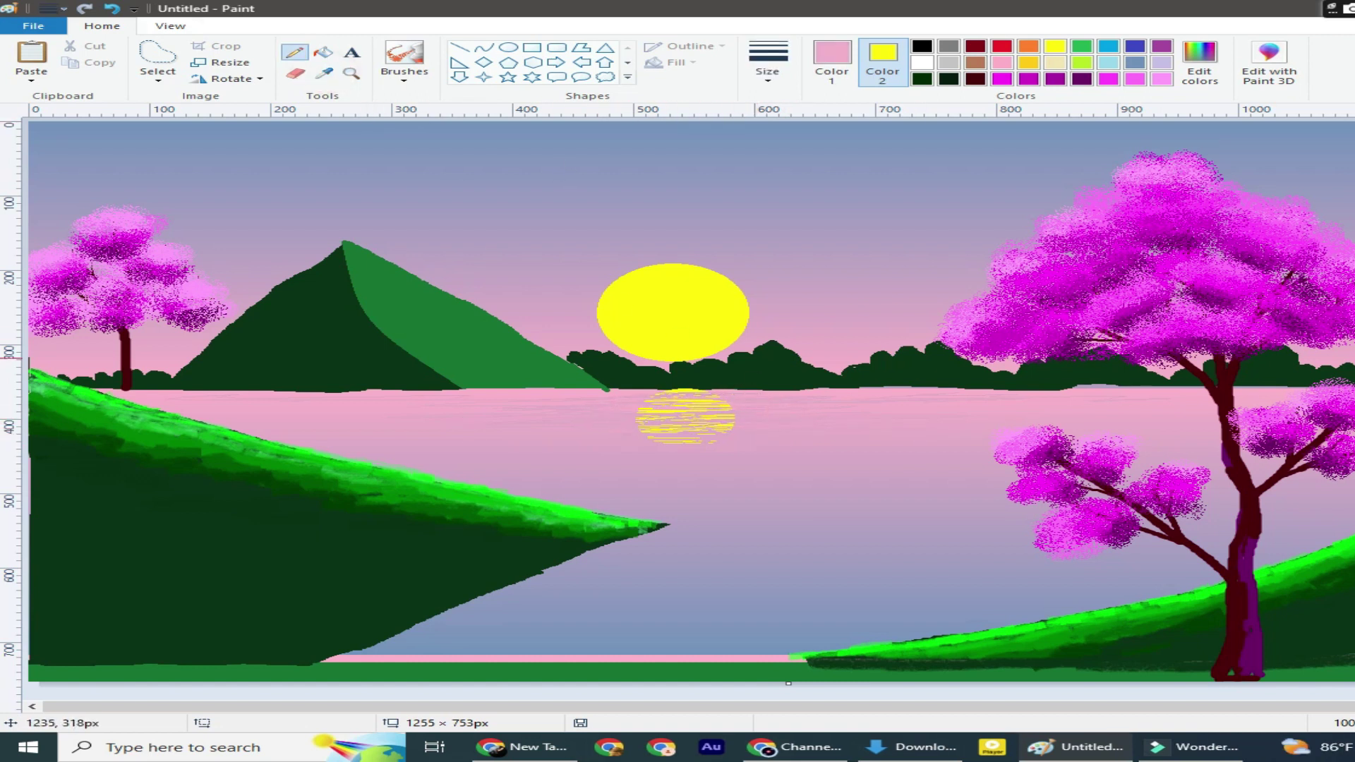
pyautogui.moveTo(899, 522); pyautogui.dragTo(621, 504)
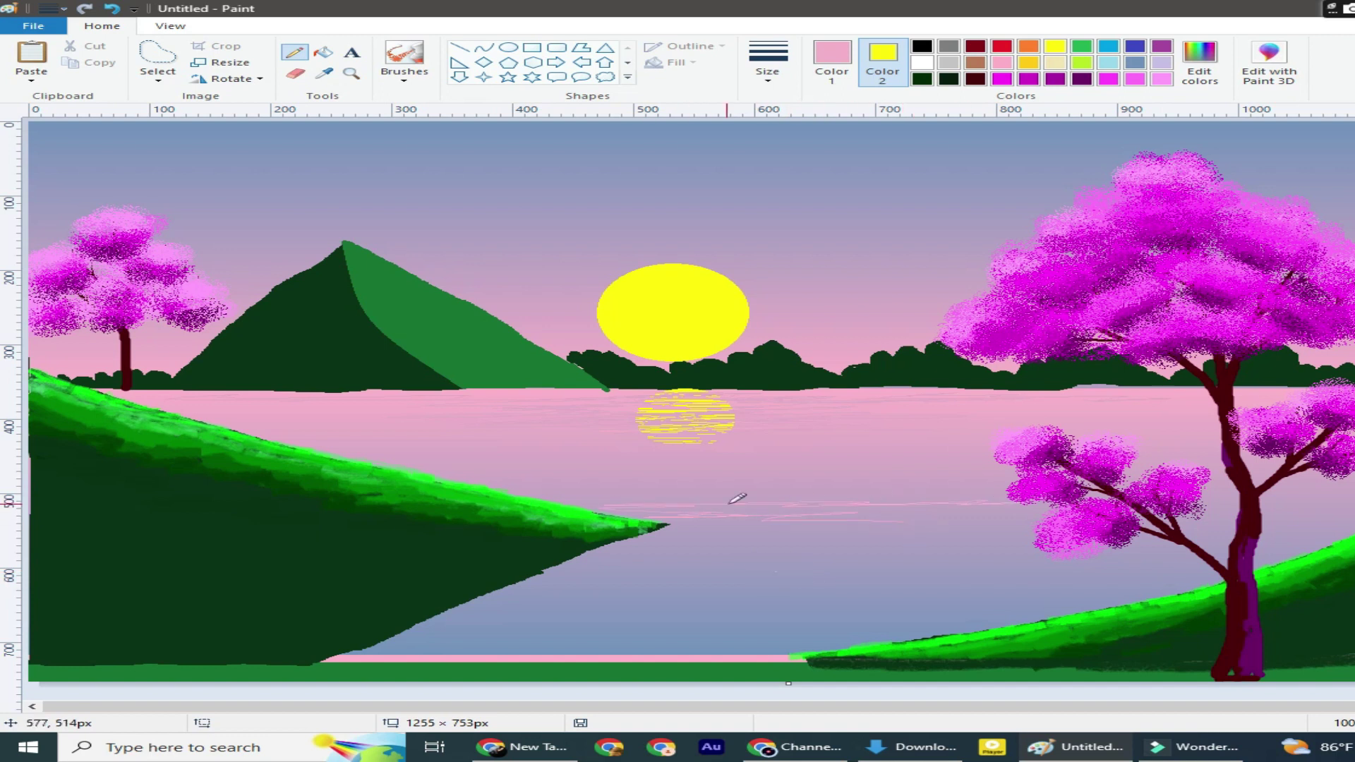
pyautogui.moveTo(823, 539)
pyautogui.mouseDown()
pyautogui.moveTo(945, 528)
pyautogui.moveTo(690, 539)
pyautogui.moveTo(889, 533)
pyautogui.mouseUp()
pyautogui.moveTo(585, 564); pyautogui.dragTo(1016, 544)
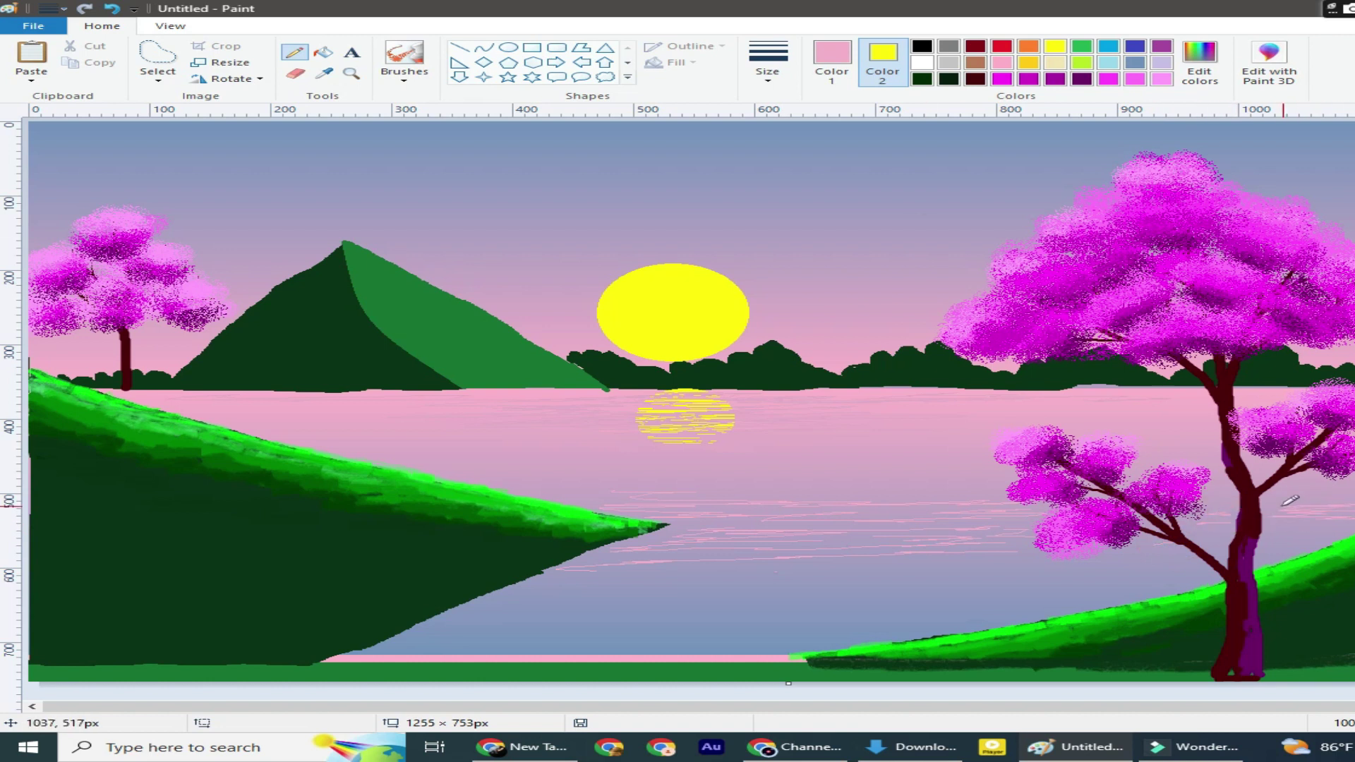
# Add more ripple lines, alternating pink and blue-grey sampled from the upper and lower lake
pyautogui.click(322, 74)
pyautogui.click(740, 596)
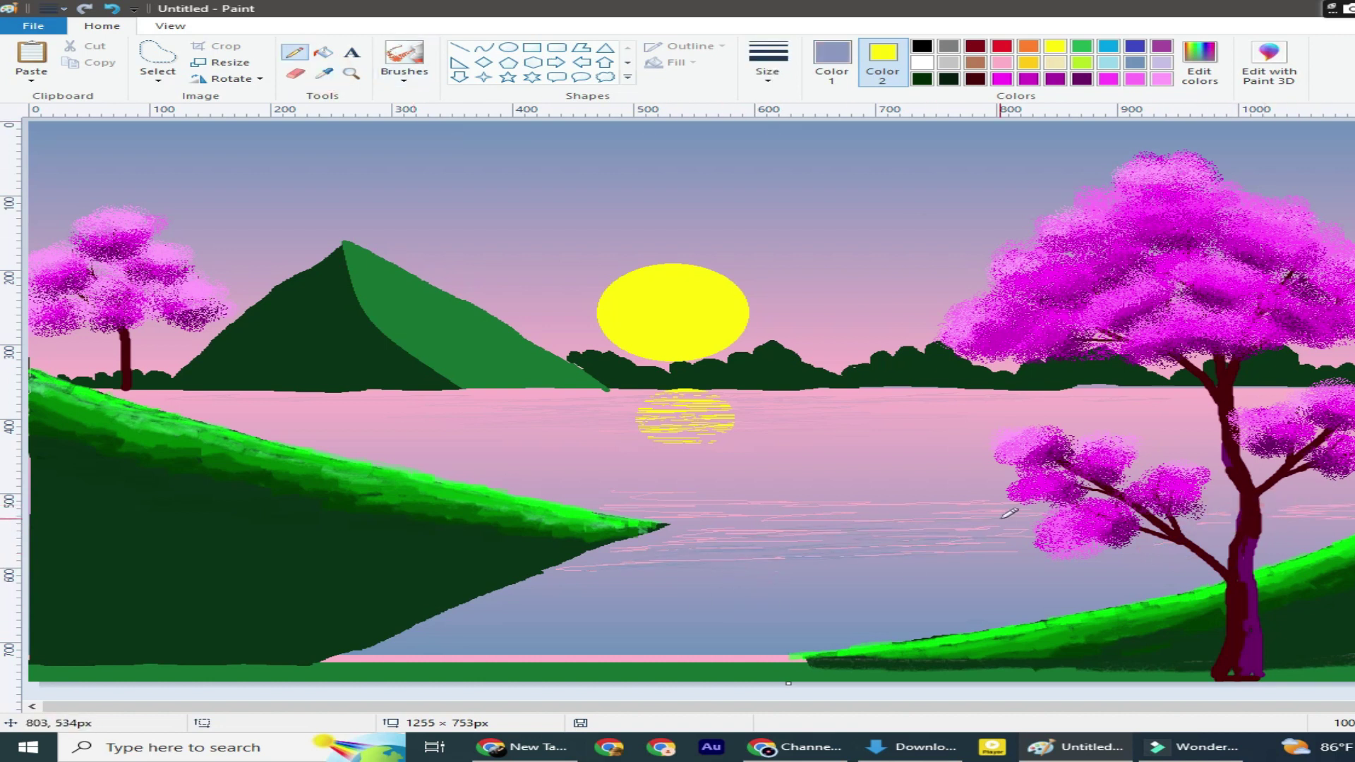
pyautogui.click(322, 74)
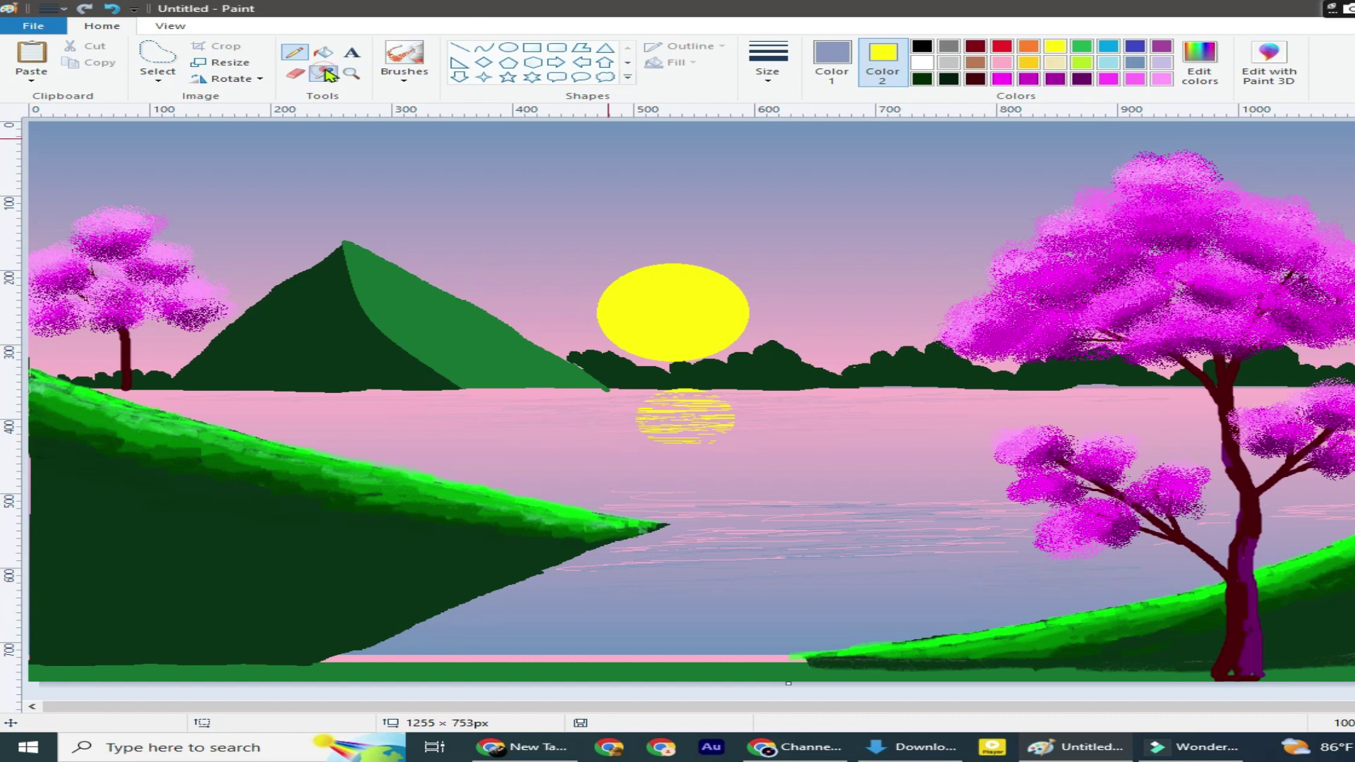
pyautogui.click(784, 481)
pyautogui.click(952, 482)
pyautogui.click(322, 74)
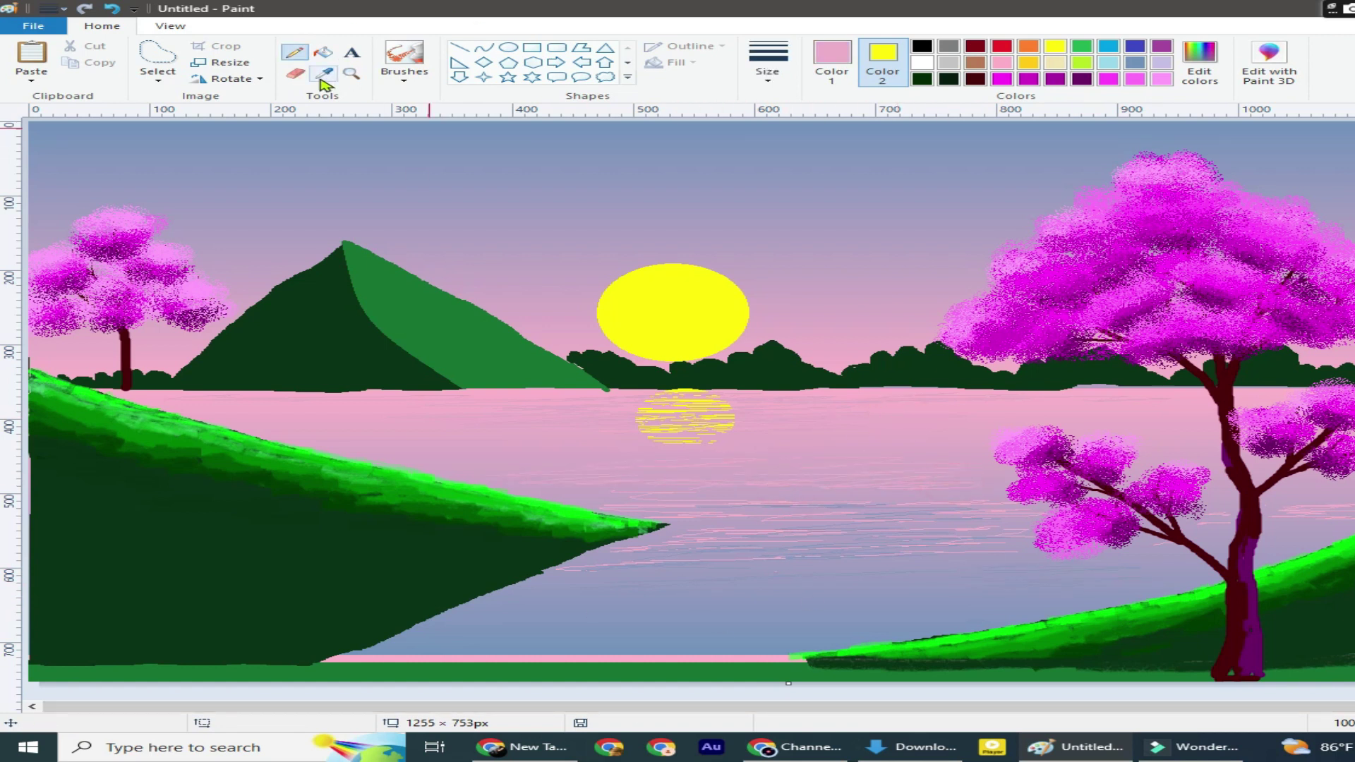
pyautogui.click(697, 638)
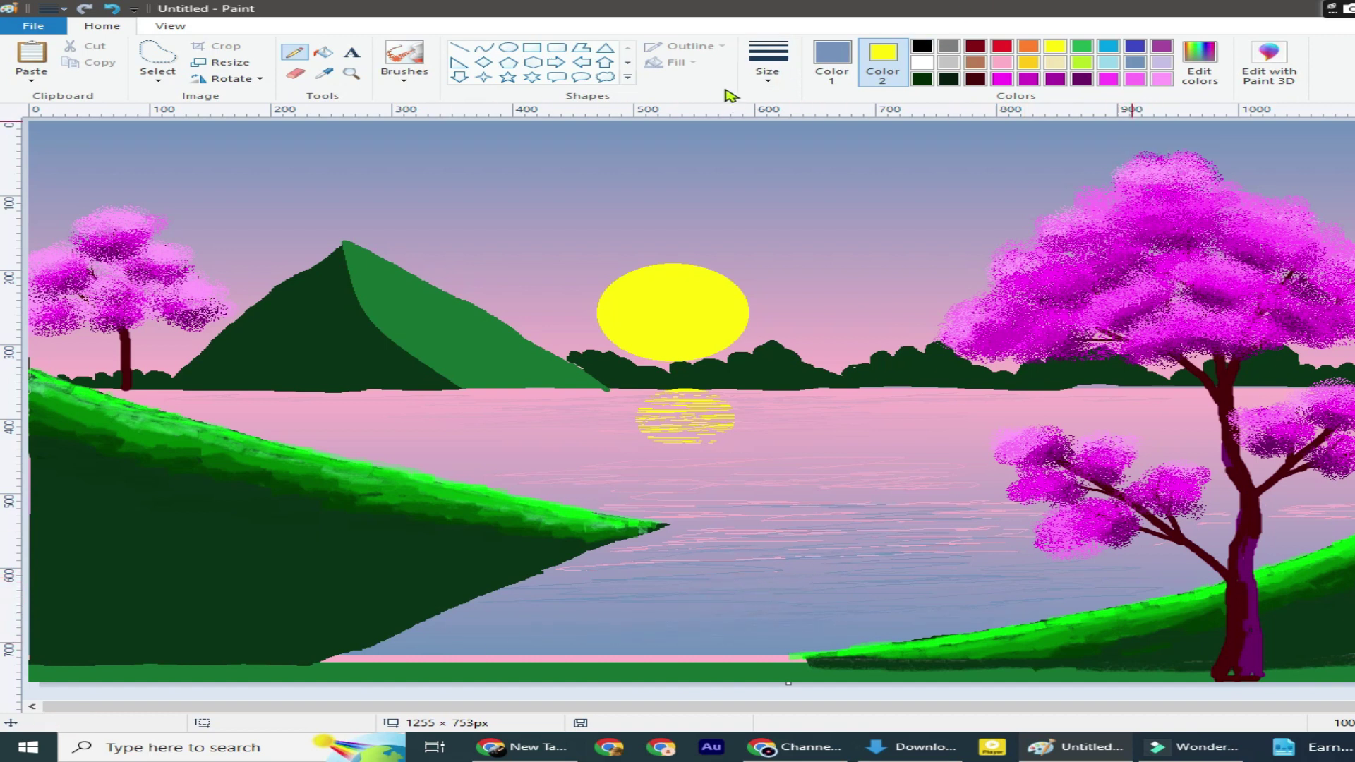
# Shorten the canvas to 720 px tall and switch to Brushes in dark purple and maroon
pyautogui.moveTo(788, 683); pyautogui.dragTo(788, 658)
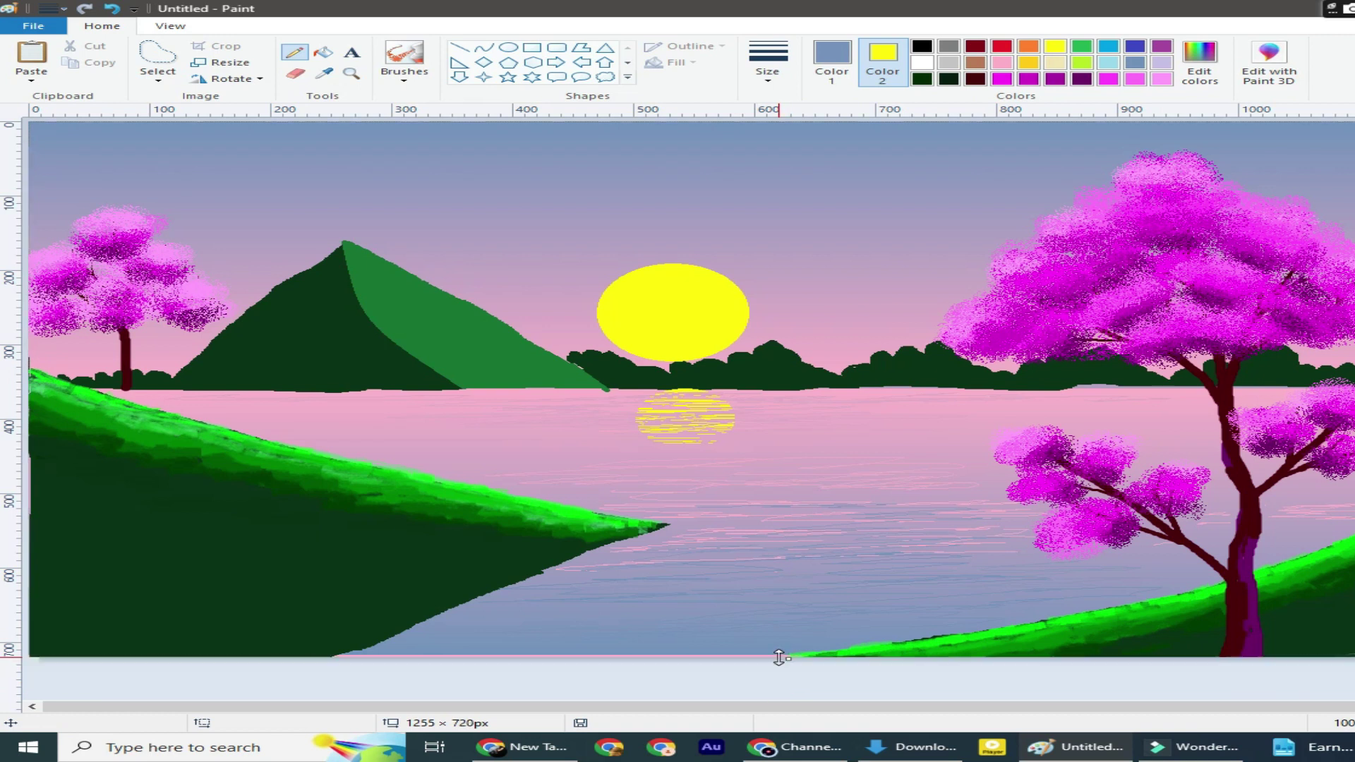
pyautogui.click(405, 76)
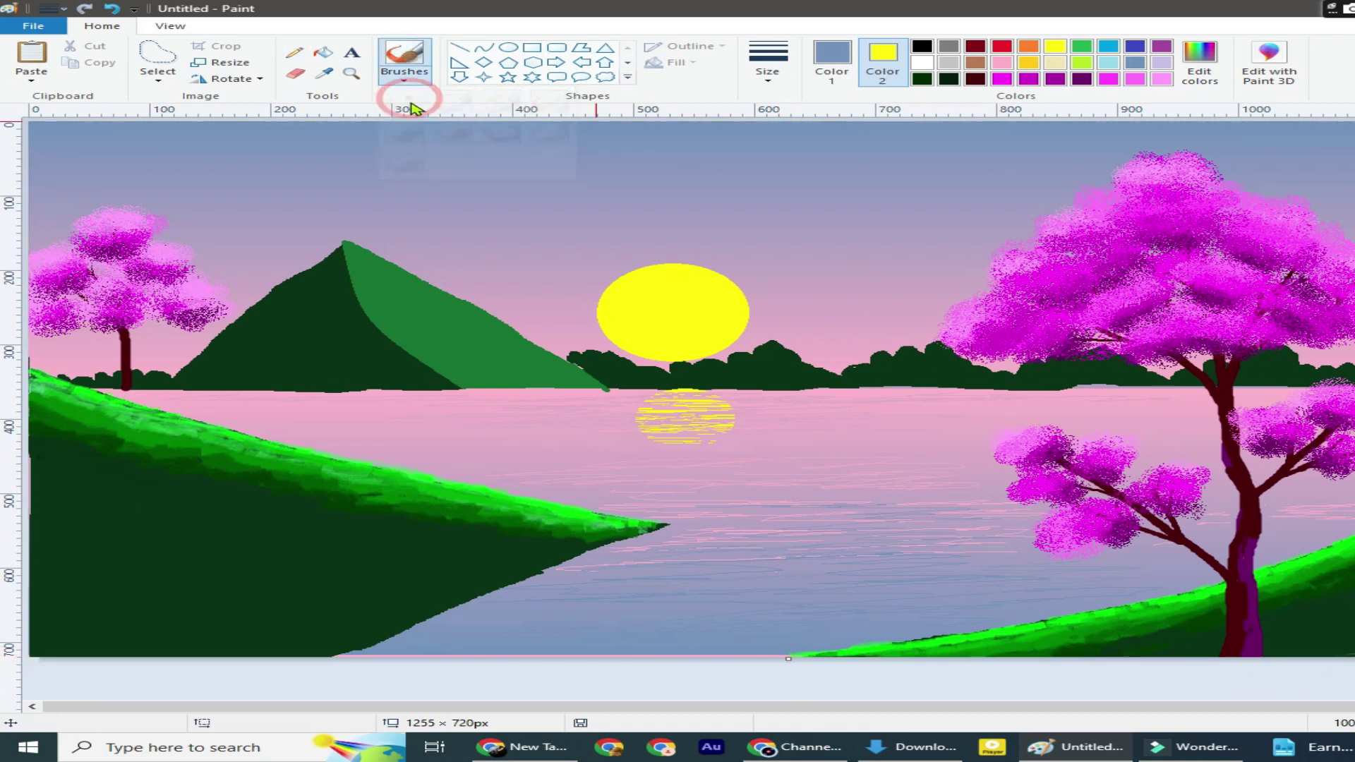
pyautogui.click(1081, 78)
pyautogui.click(831, 62)
pyautogui.click(1081, 78)
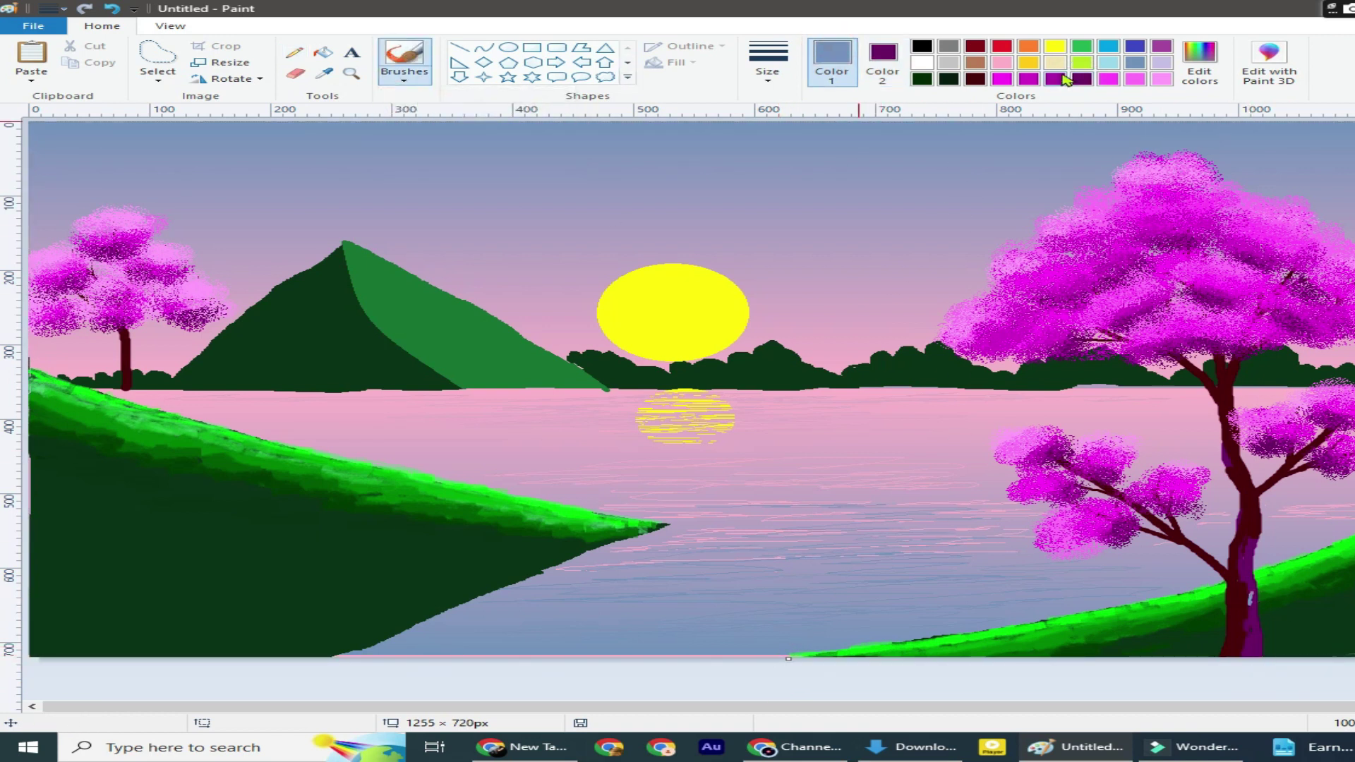
pyautogui.click(975, 78)
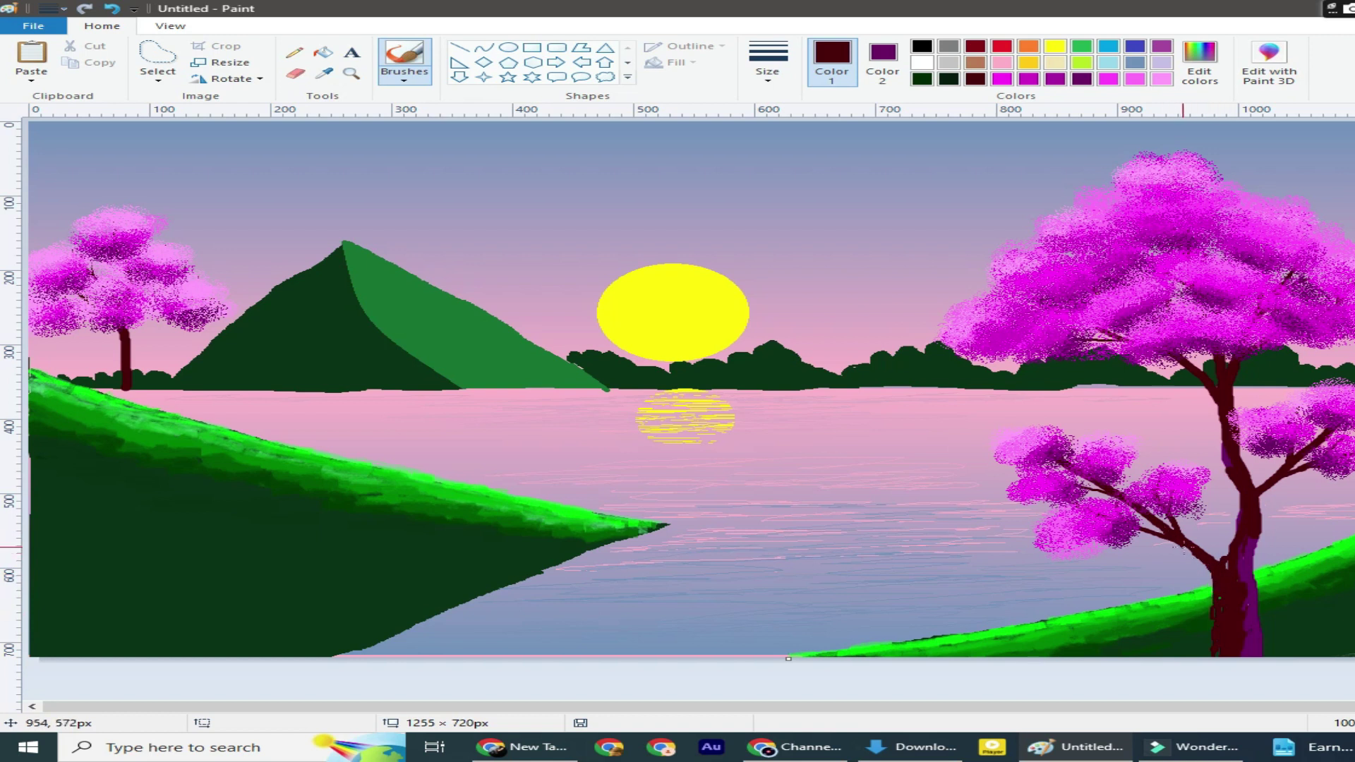
# Set the thickest brush size and mix a brighter maroon in Edit colors
pyautogui.click(768, 64)
pyautogui.click(817, 190)
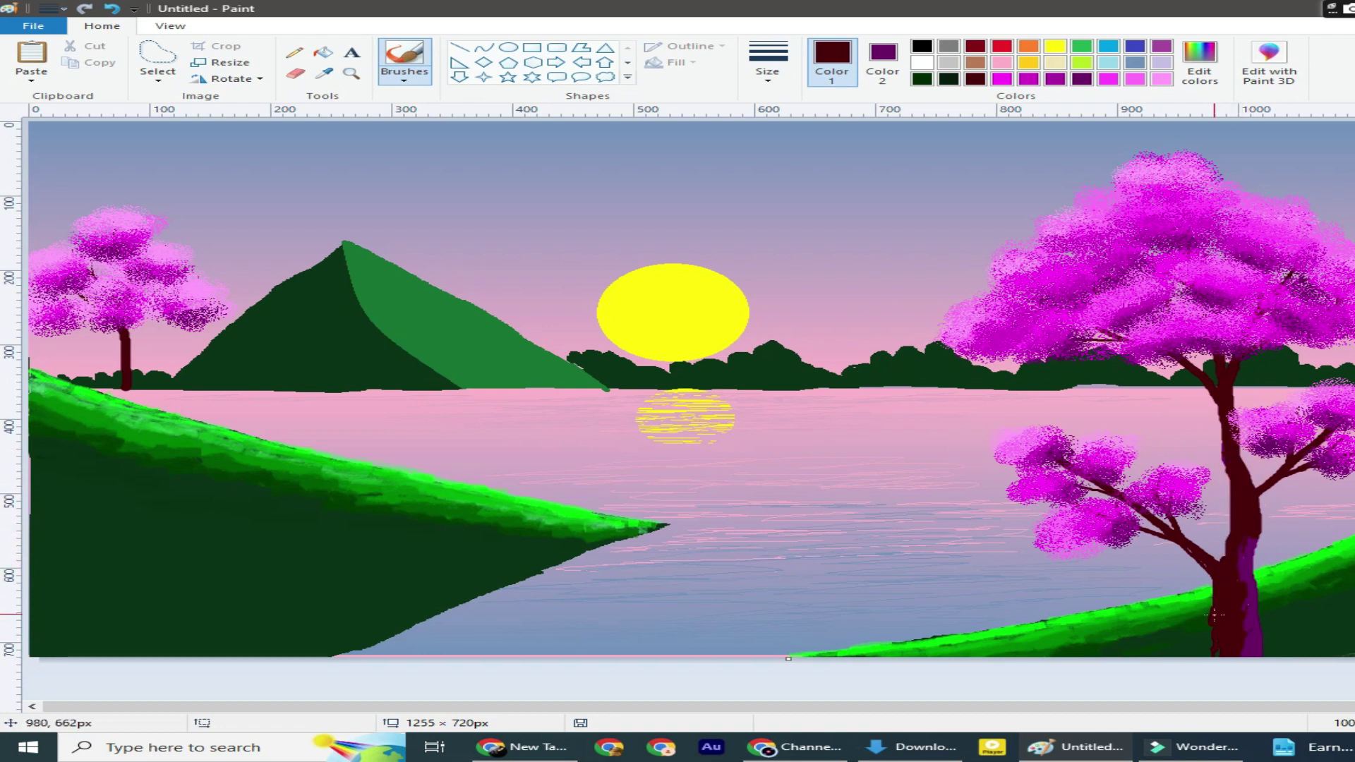
pyautogui.click(1200, 60)
pyautogui.click(1030, 377)
pyautogui.click(551, 472)
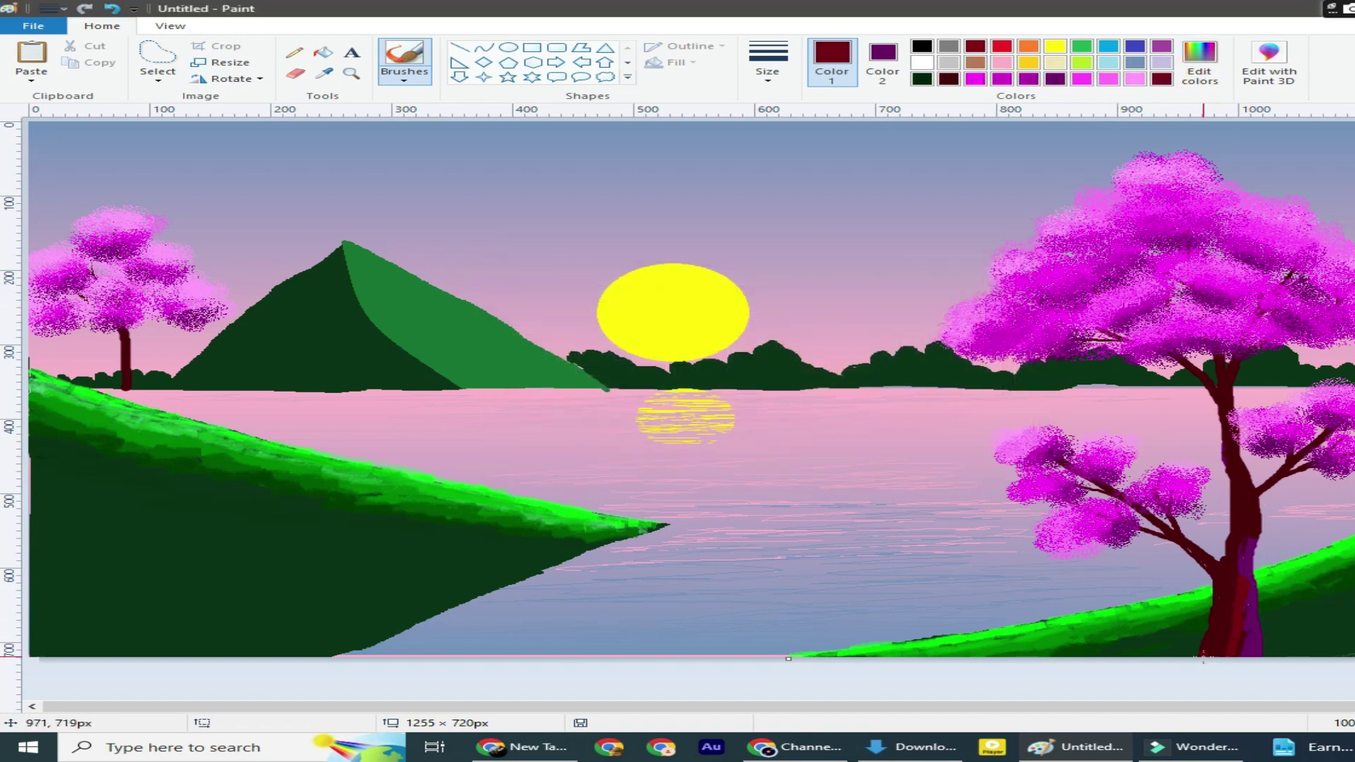
# Change the brush size and mix a new custom purple in Edit colors for the trunk
pyautogui.click(767, 63)
pyautogui.click(790, 146)
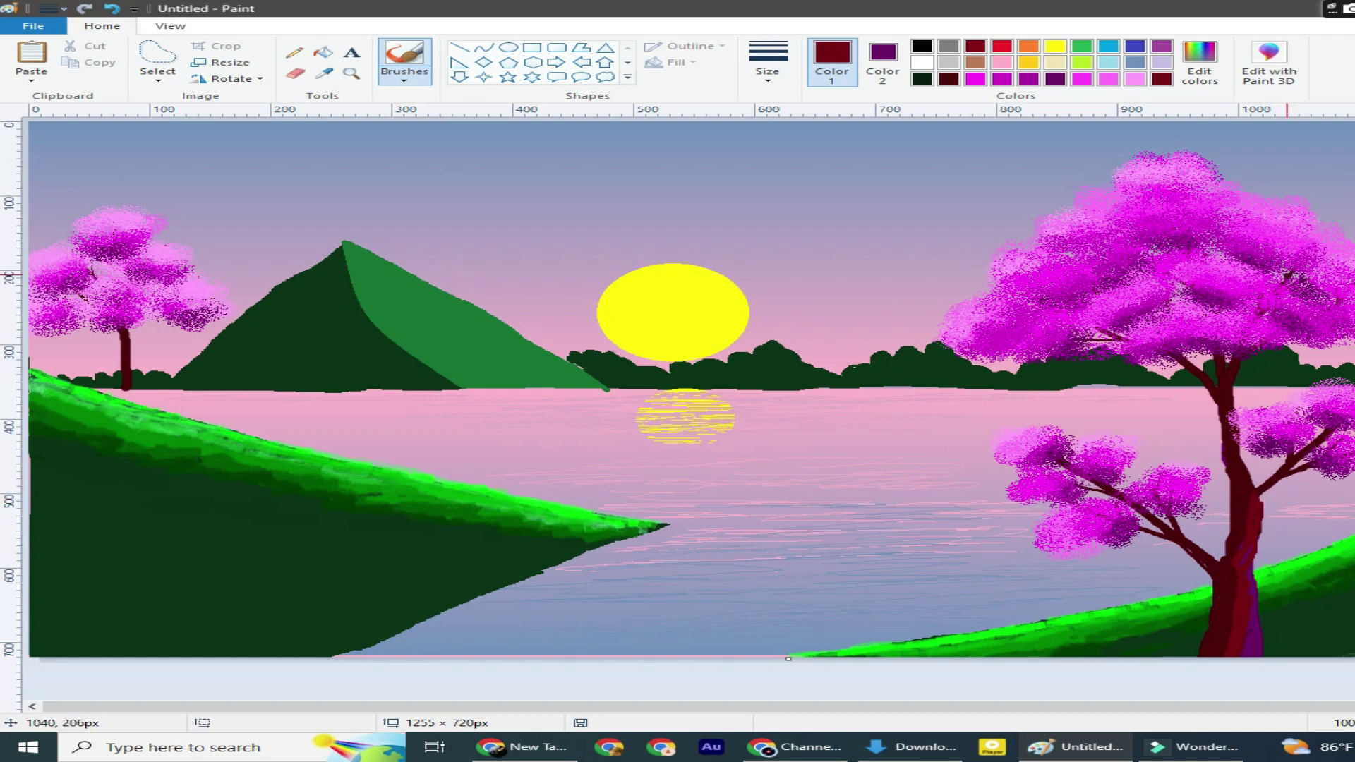
pyautogui.click(1199, 59)
pyautogui.moveTo(1030, 378)
pyautogui.mouseDown()
pyautogui.moveTo(1031, 319)
pyautogui.moveTo(1030, 337)
pyautogui.mouseUp()
pyautogui.click(551, 472)
pyautogui.click(1029, 79)
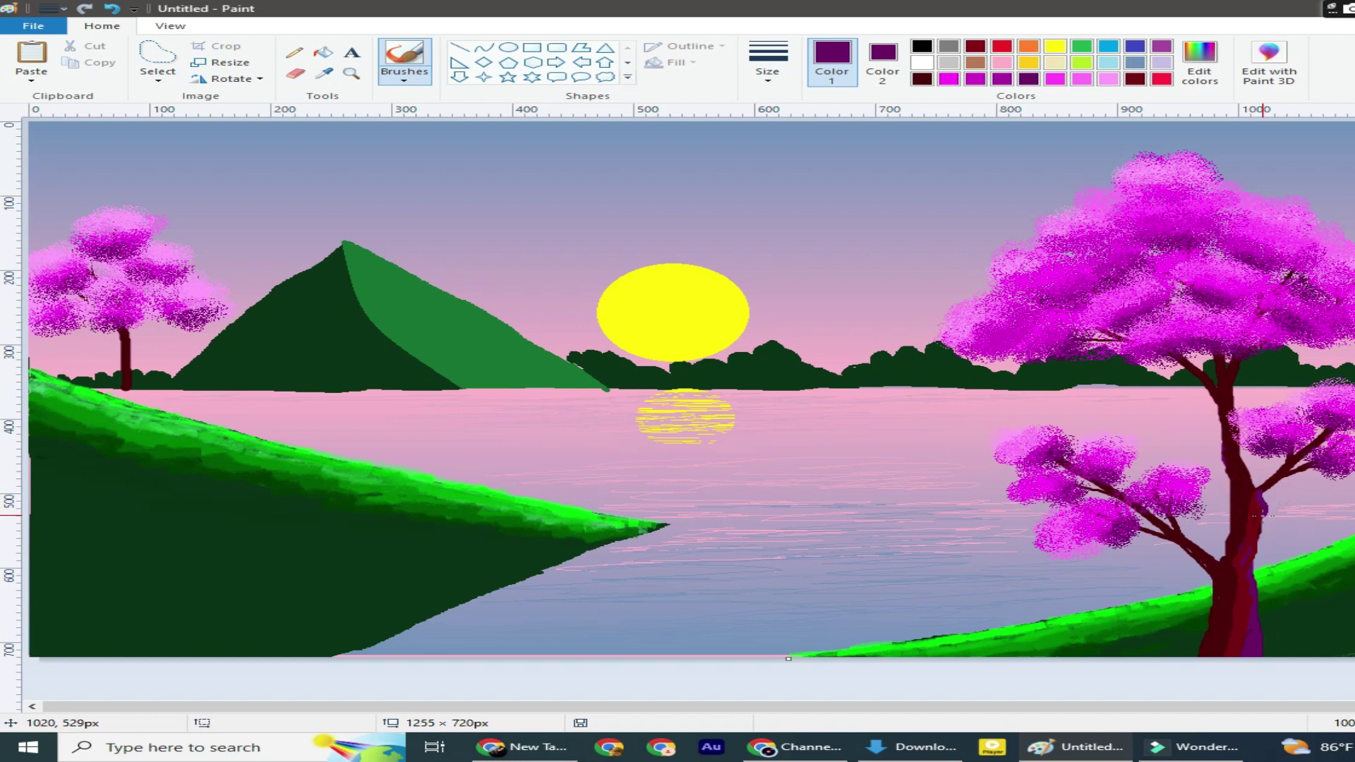